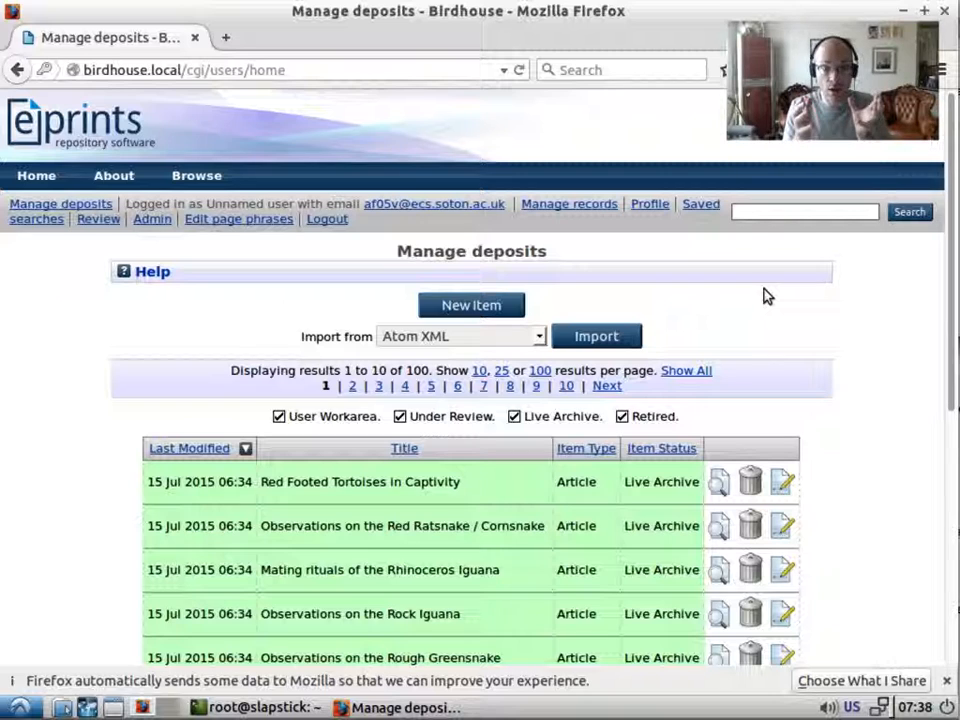
- Pick out words from the first deposit titles in the Manage deposits list
triple_click(433, 482)
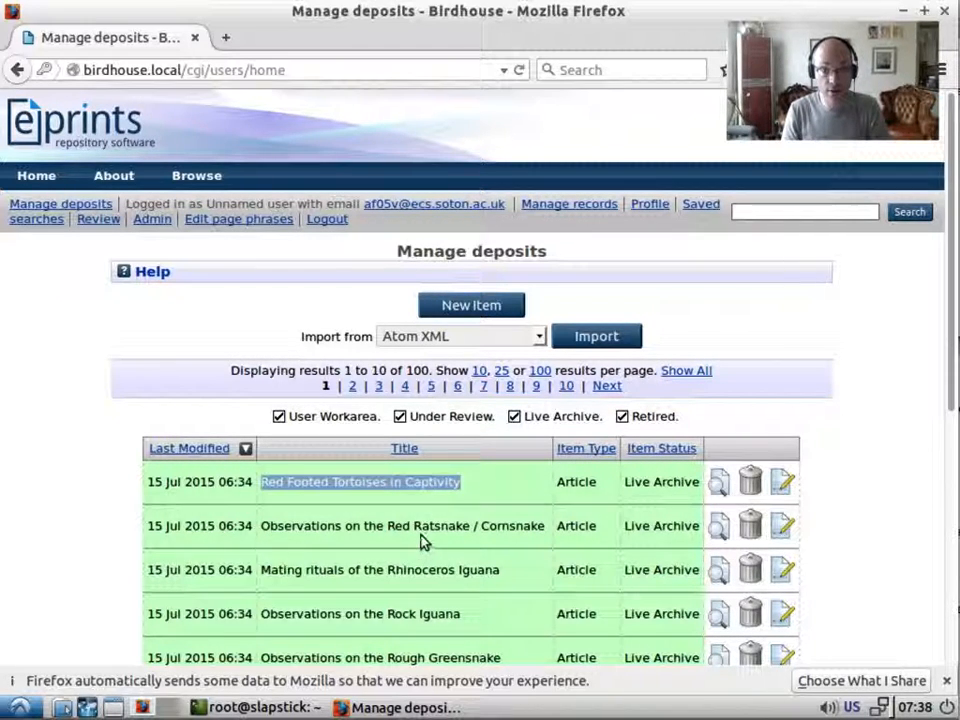
triple_click(423, 526)
click(440, 526)
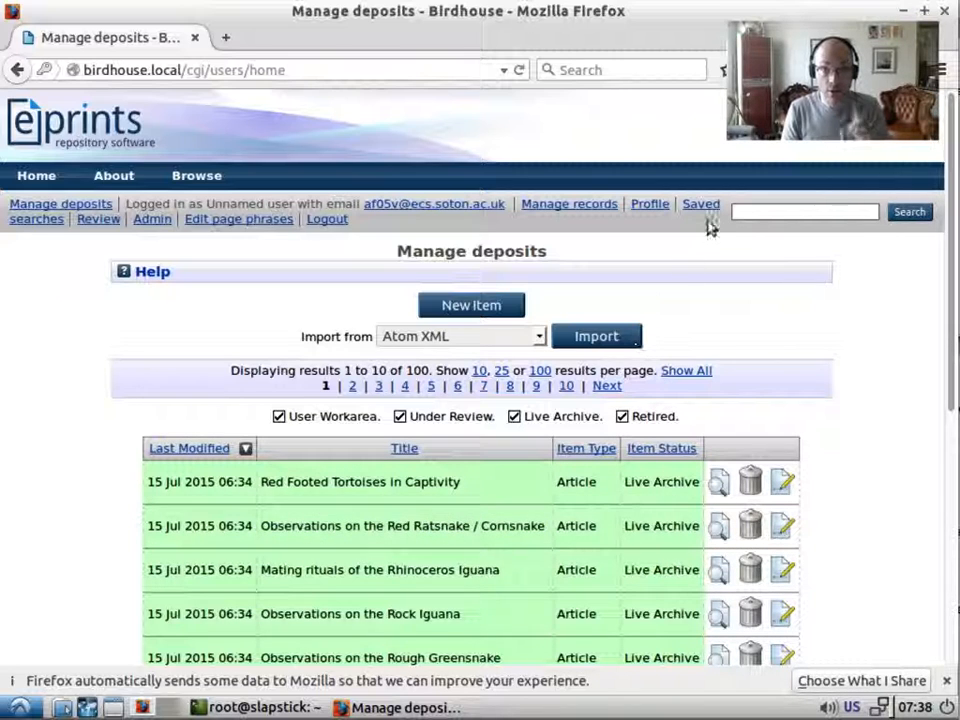
- Run a repository quick search for cancer, landing on an Internal Server Error page
click(752, 213)
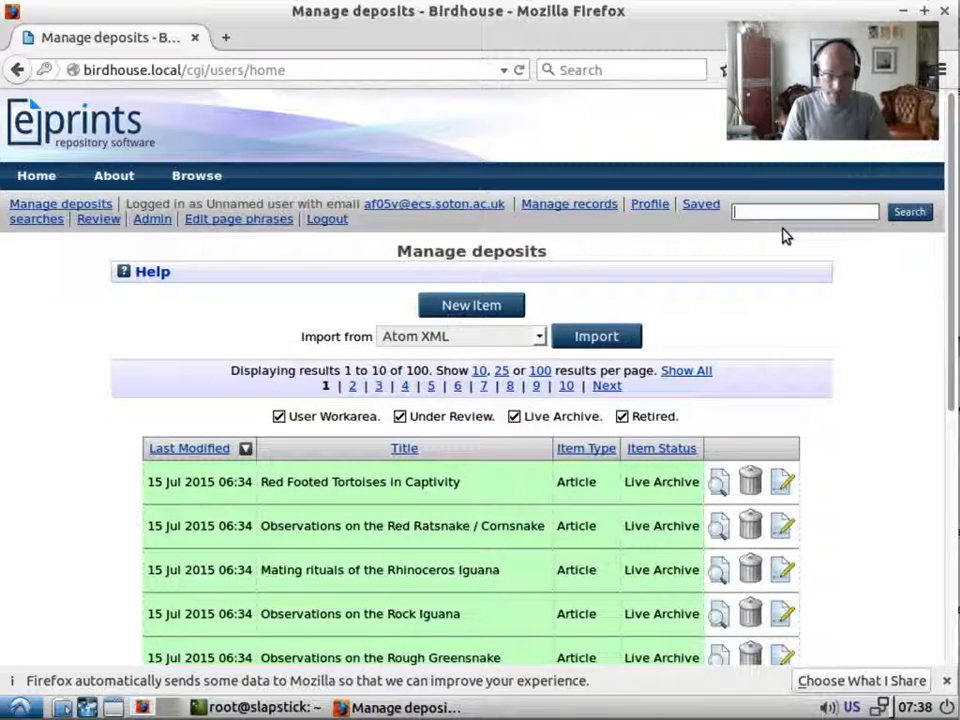
text(cer)
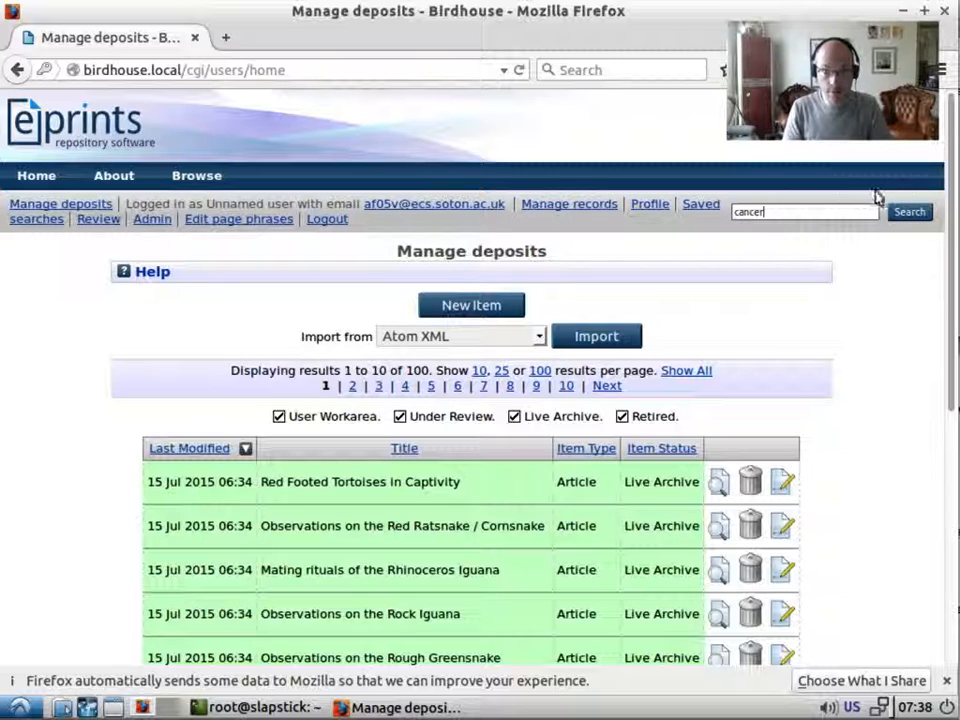
click(909, 211)
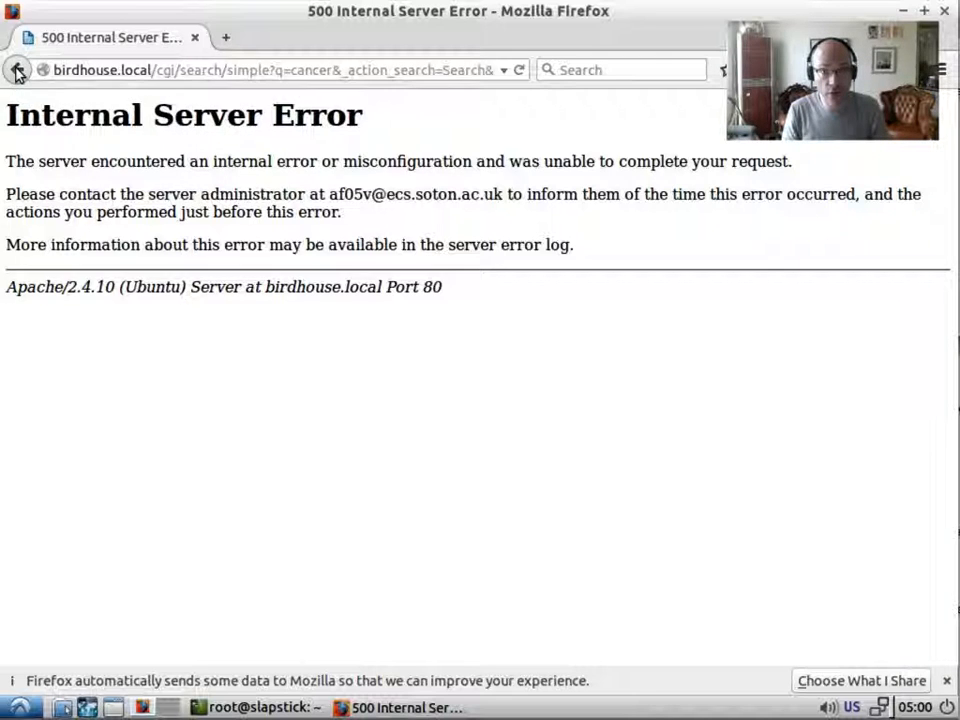
- Go back from the error page and bring up the repository login form
click(17, 70)
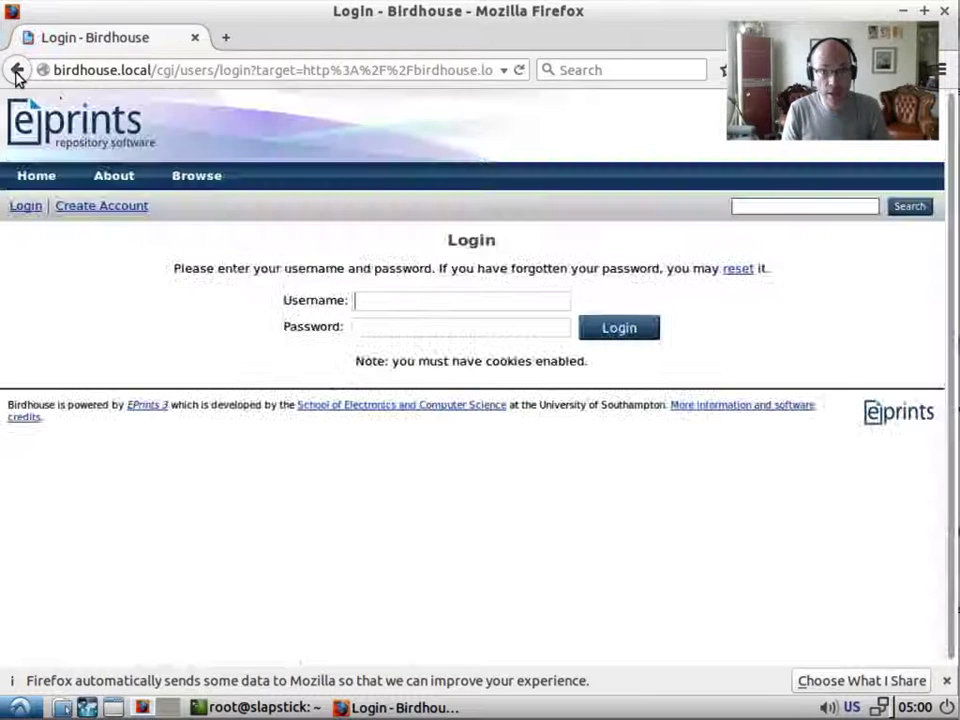
click(26, 205)
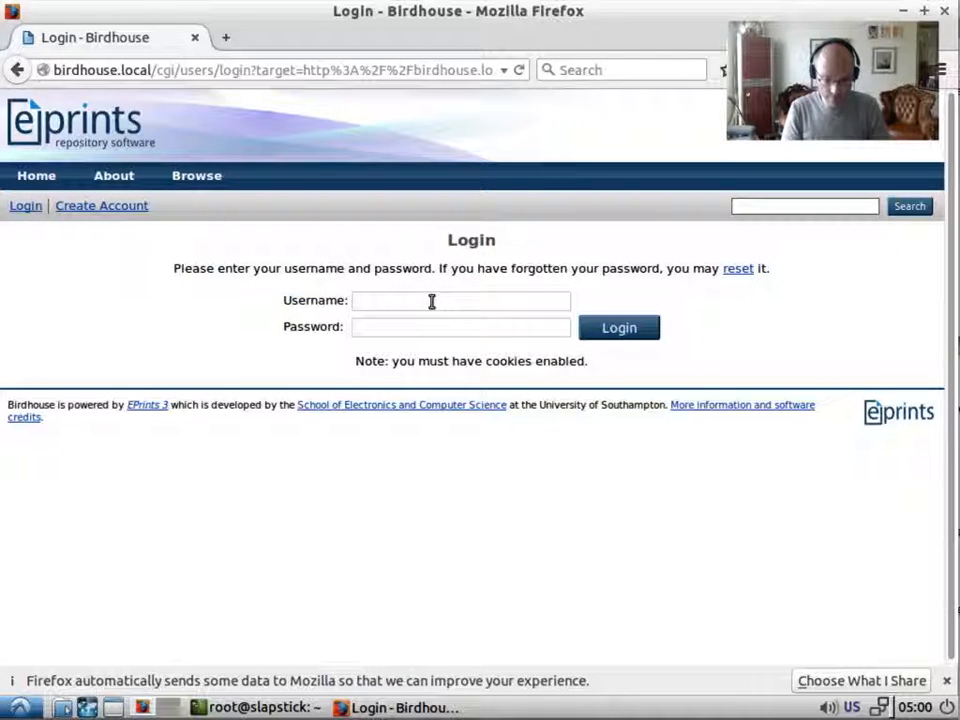
click(36, 175)
click(26, 205)
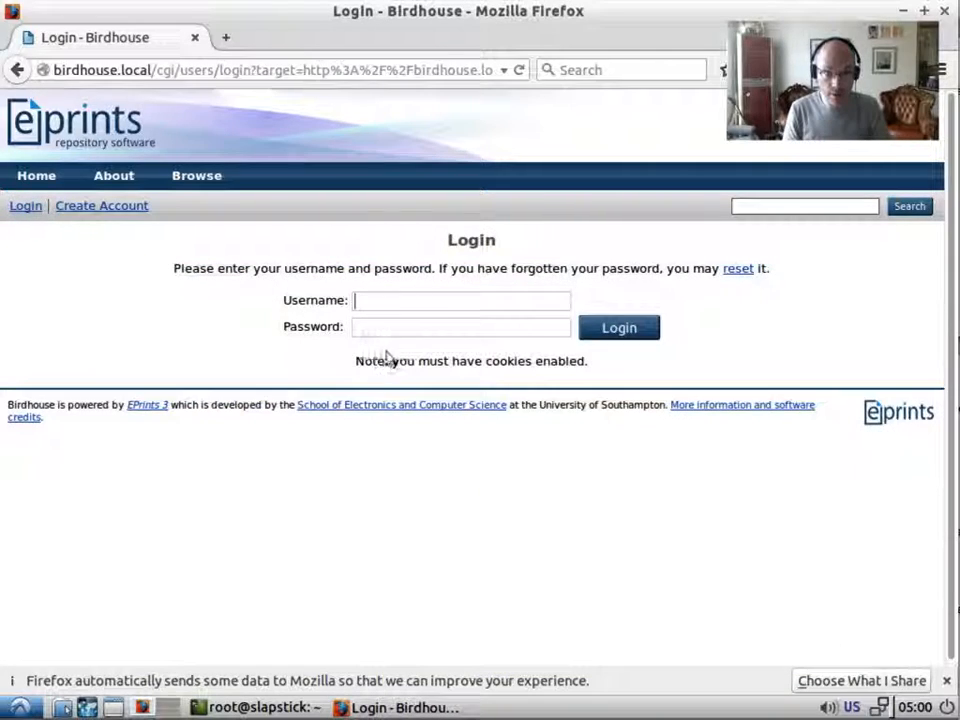
- Log in as admin with the saved password and dismiss Firefox's remember-password offer
click(430, 300)
text(adm)
click(430, 322)
click(430, 326)
text(a)
key(Return)
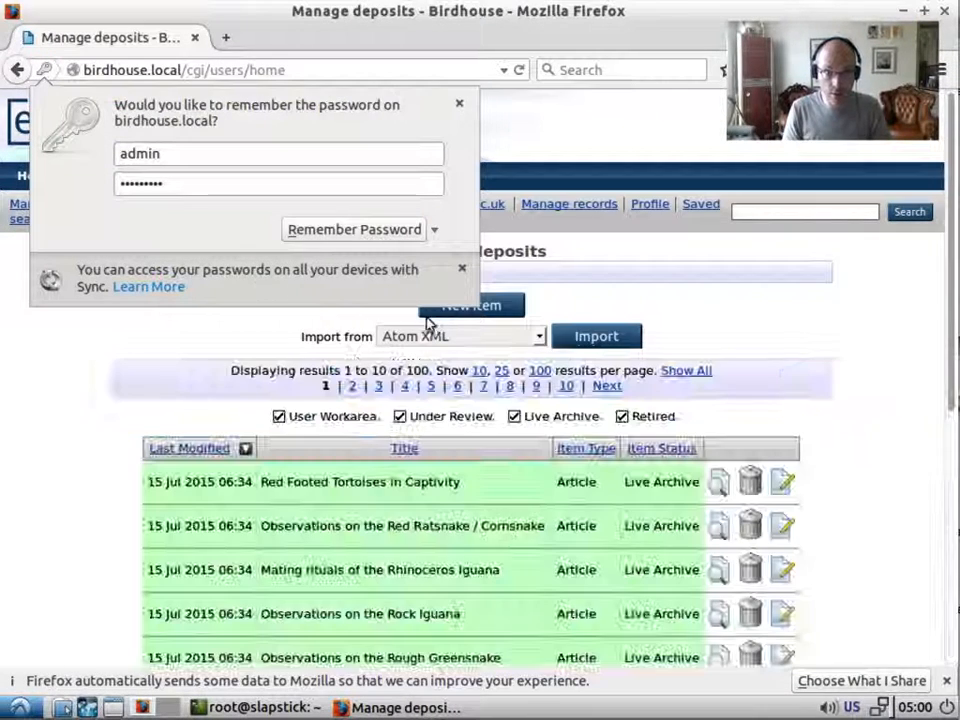
click(456, 104)
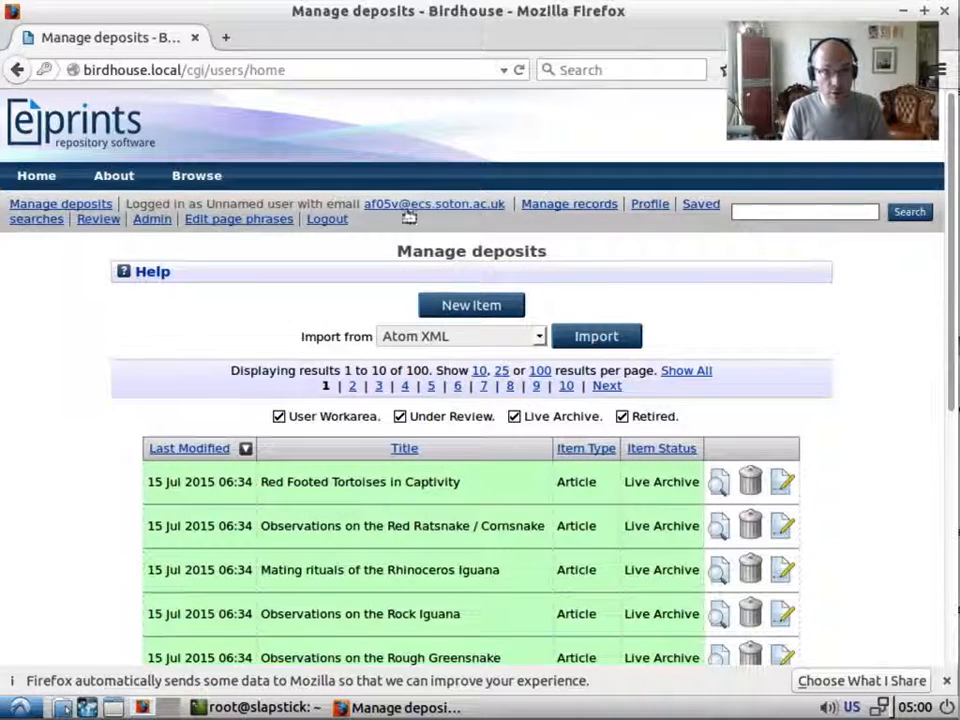
- Reach the server status page via Admin System Tools and note the stopped indexer status
click(152, 219)
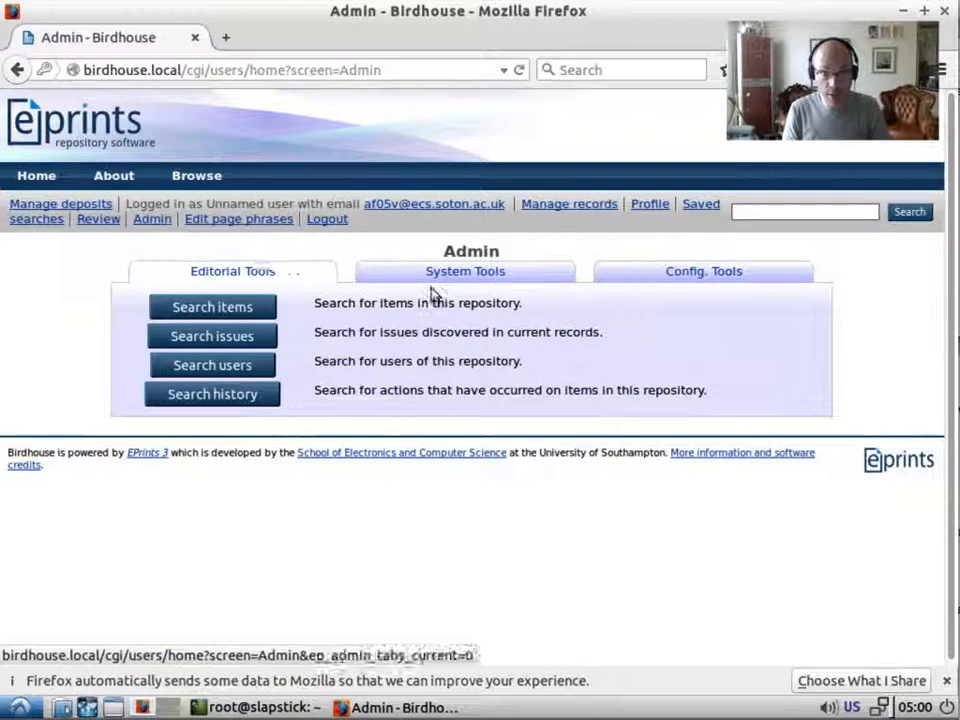
click(505, 275)
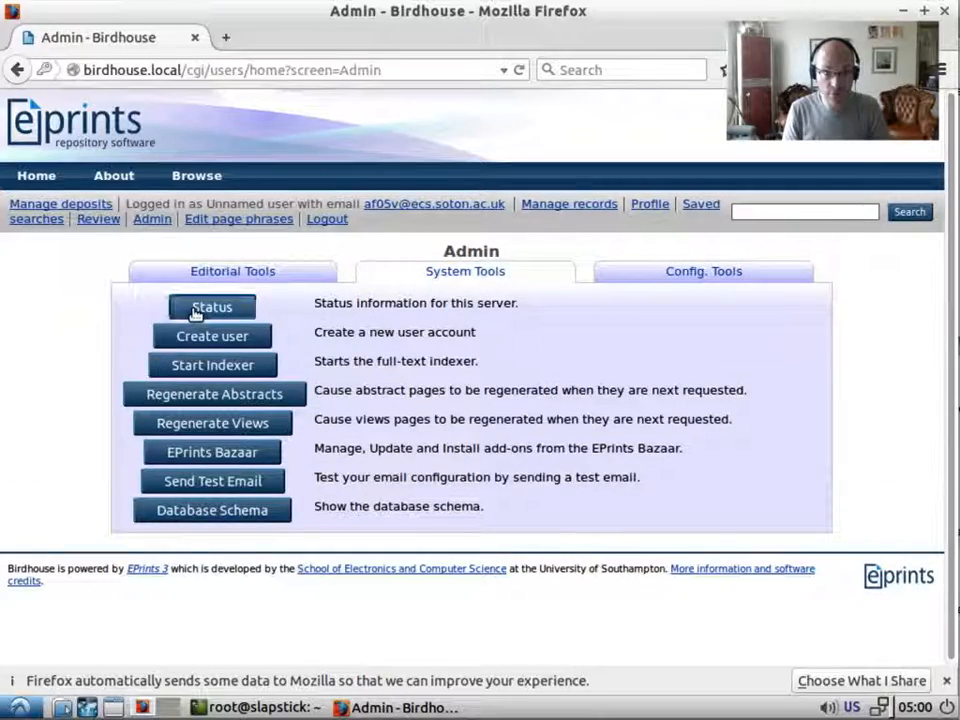
click(212, 306)
scroll(420, 467, down, 3)
scroll(420, 467, down, 3)
scroll(420, 467, down, 2)
scroll(376, 152, up, 4)
scroll(300, 180, up, 4)
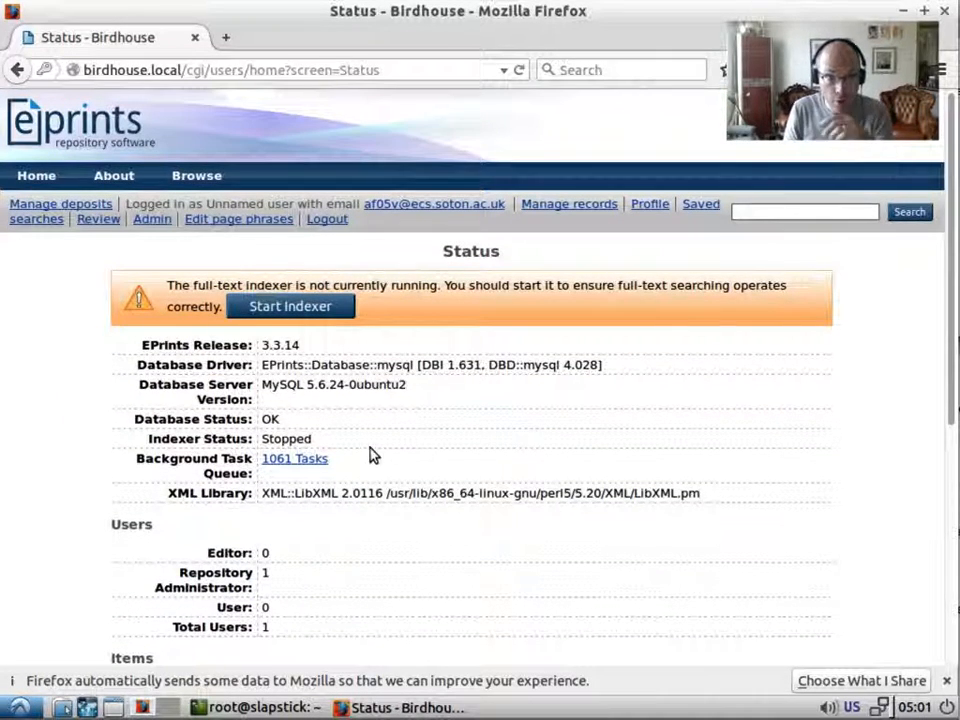
mouse_move(205, 438)
mouse_down()
mouse_move(359, 443)
mouse_move(228, 470)
mouse_up()
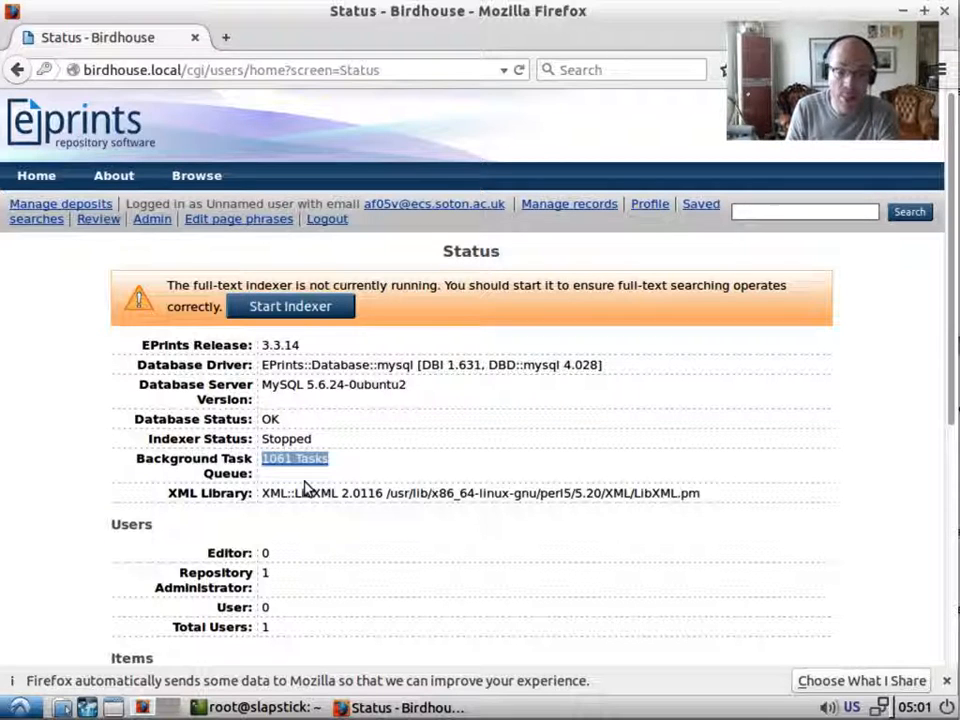
- View the background task queue listing 1061 waiting indexer tasks
click(294, 460)
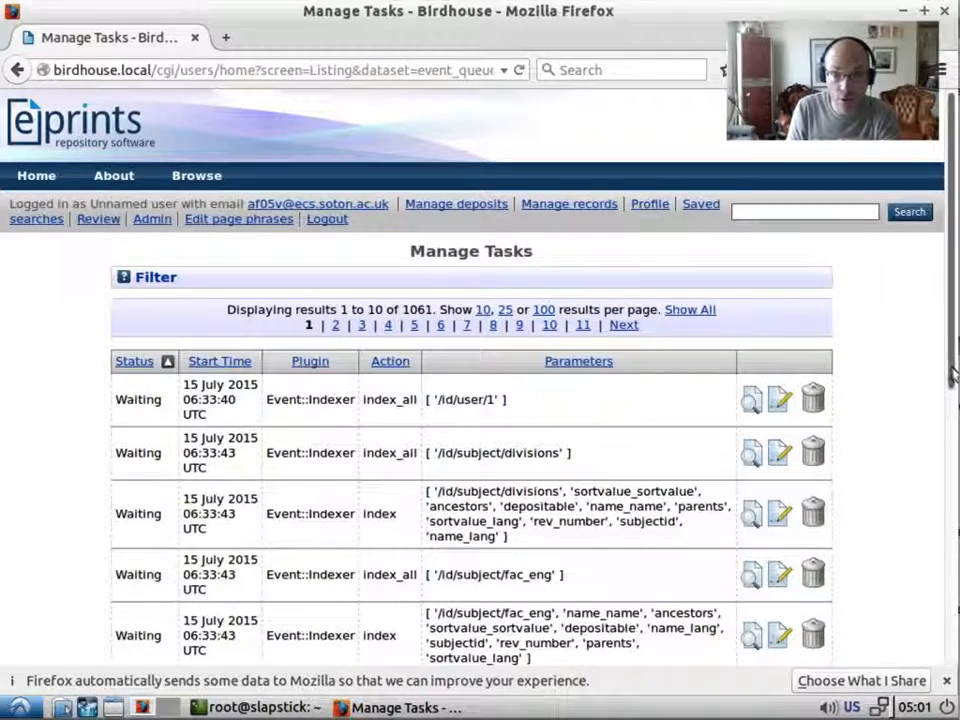
drag(949, 375, 952, 538)
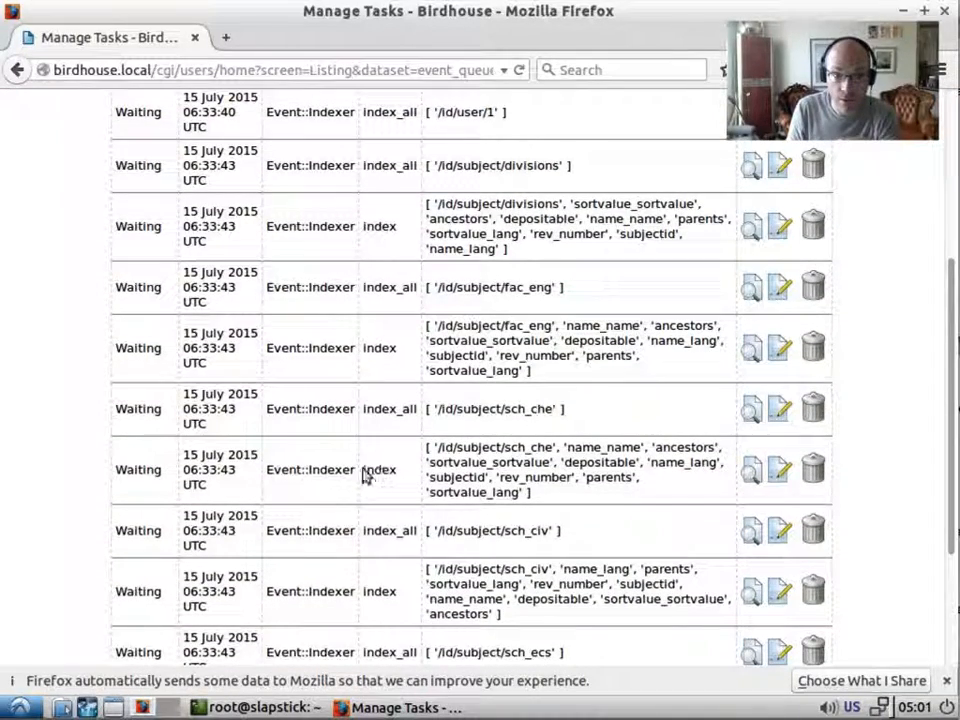
double_click(138, 409)
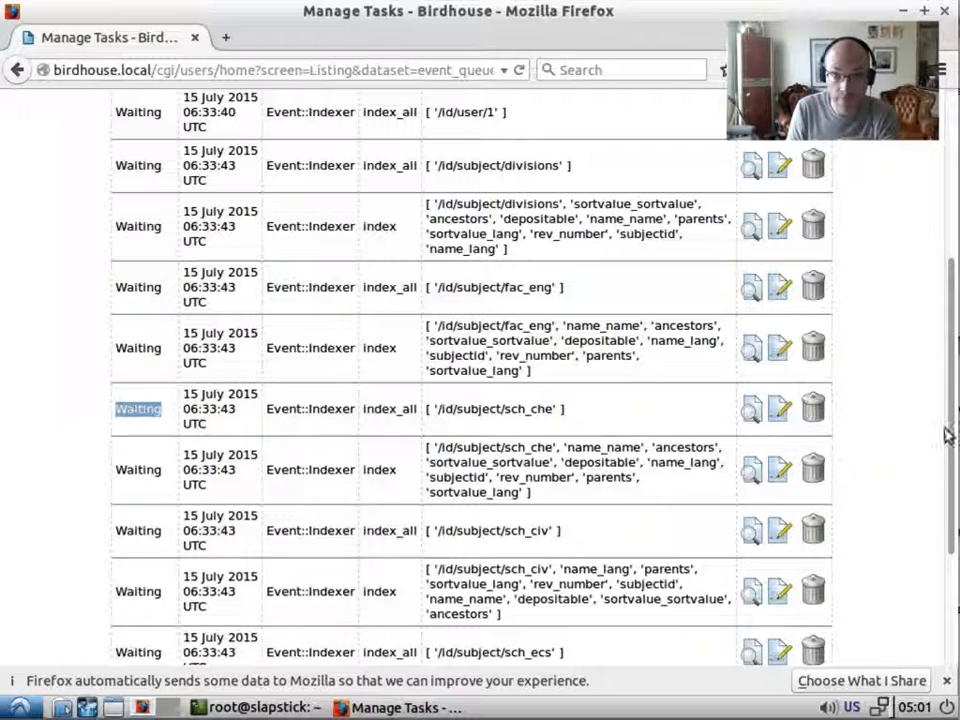
drag(952, 430, 952, 100)
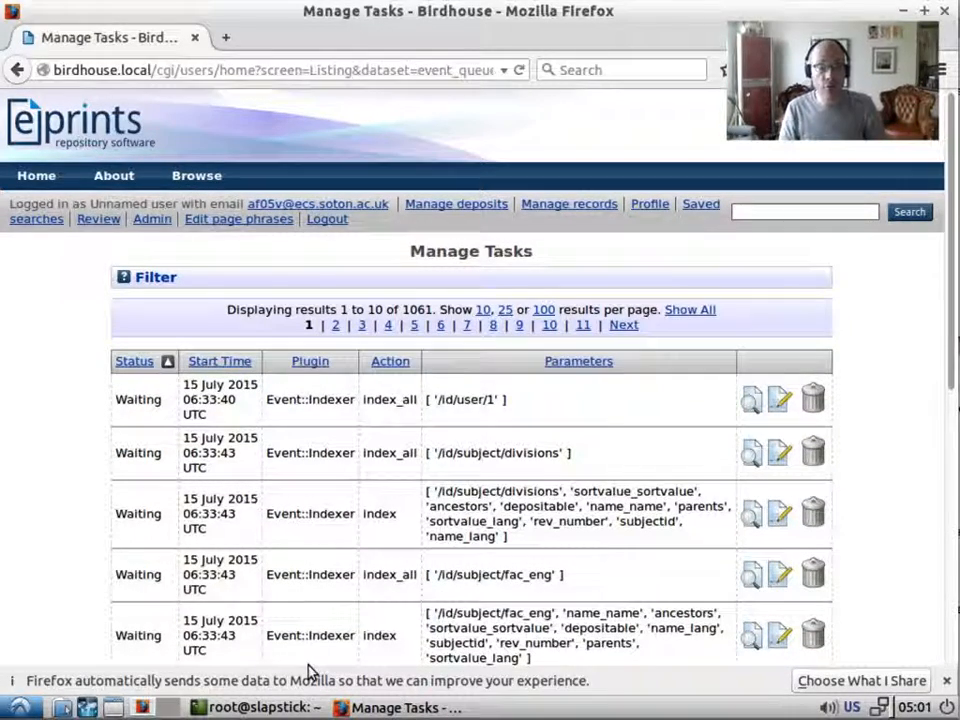
- In the terminal, run tail /var/log/apache2/error.log to see the latest Apache errors
click(255, 707)
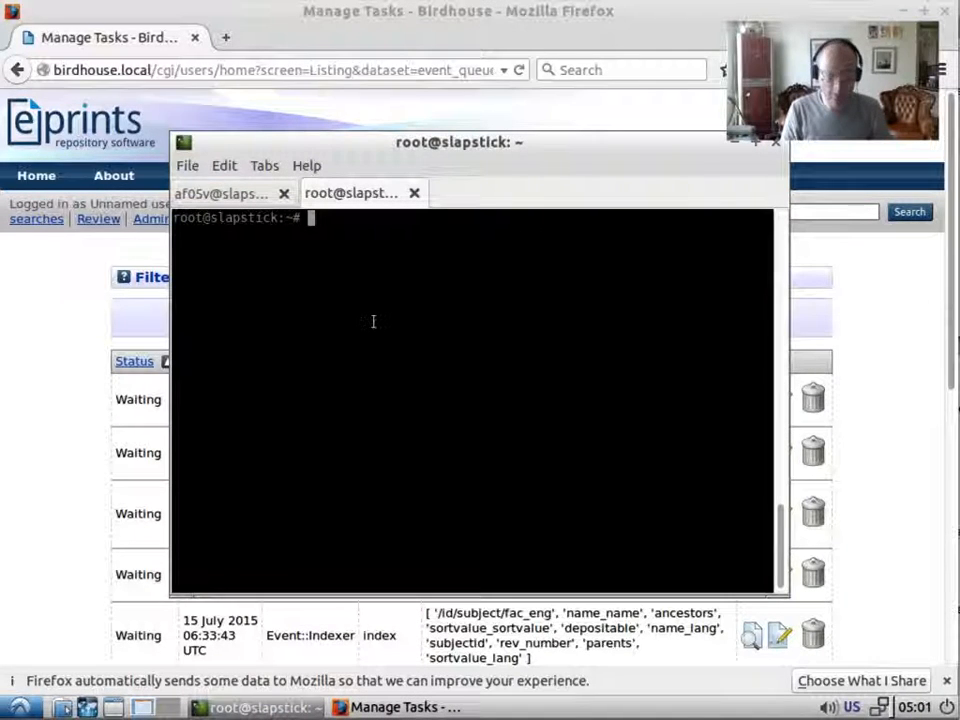
text(tail -)
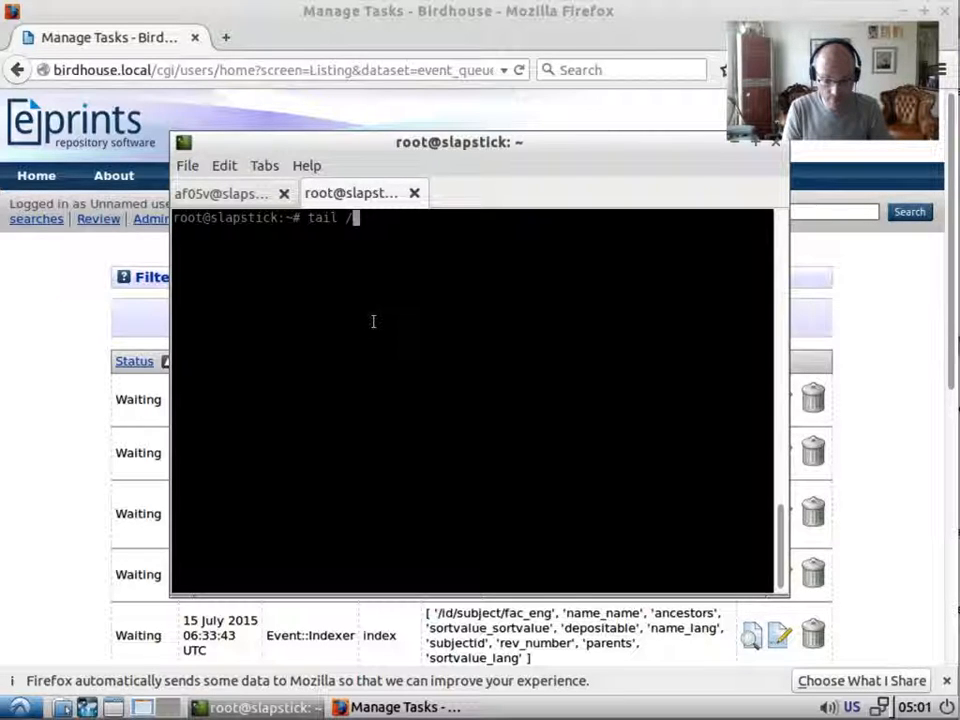
text(ar/log.)
key(BackSpace)
text(/)
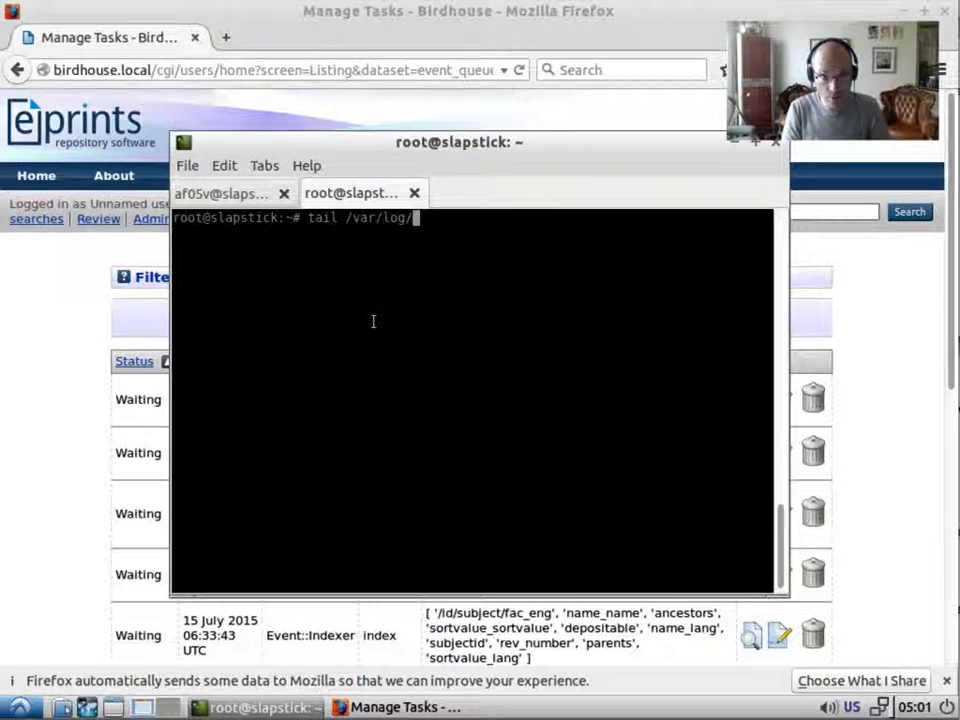
text(apache2/ae/)
key(Tab)
key(Return)
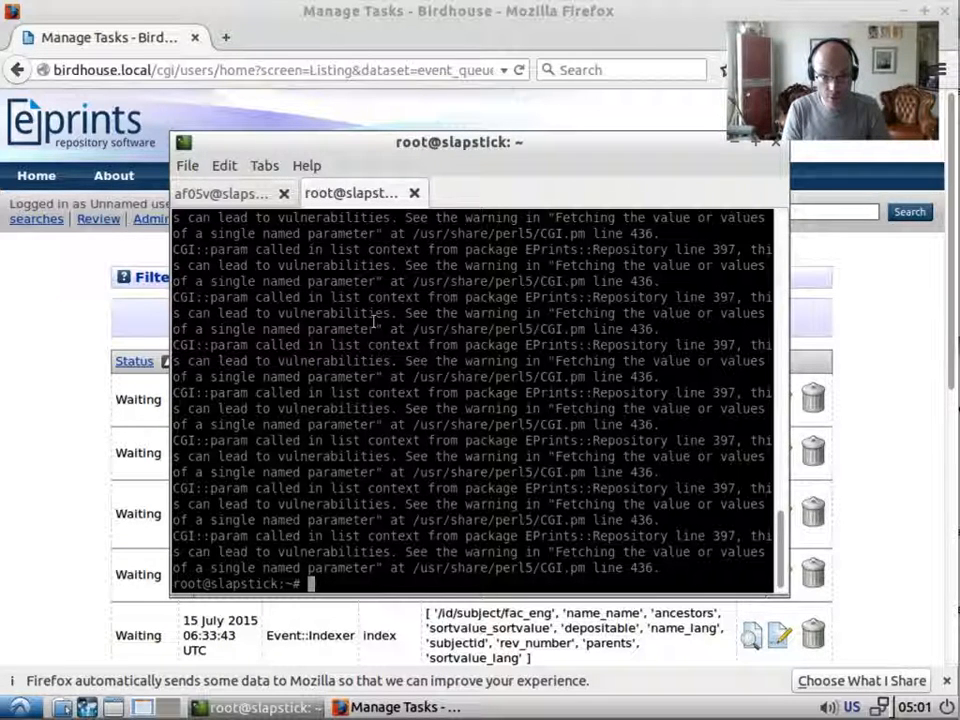
- Rerun the command as tail -f so the error log is followed continuously
key(Up)
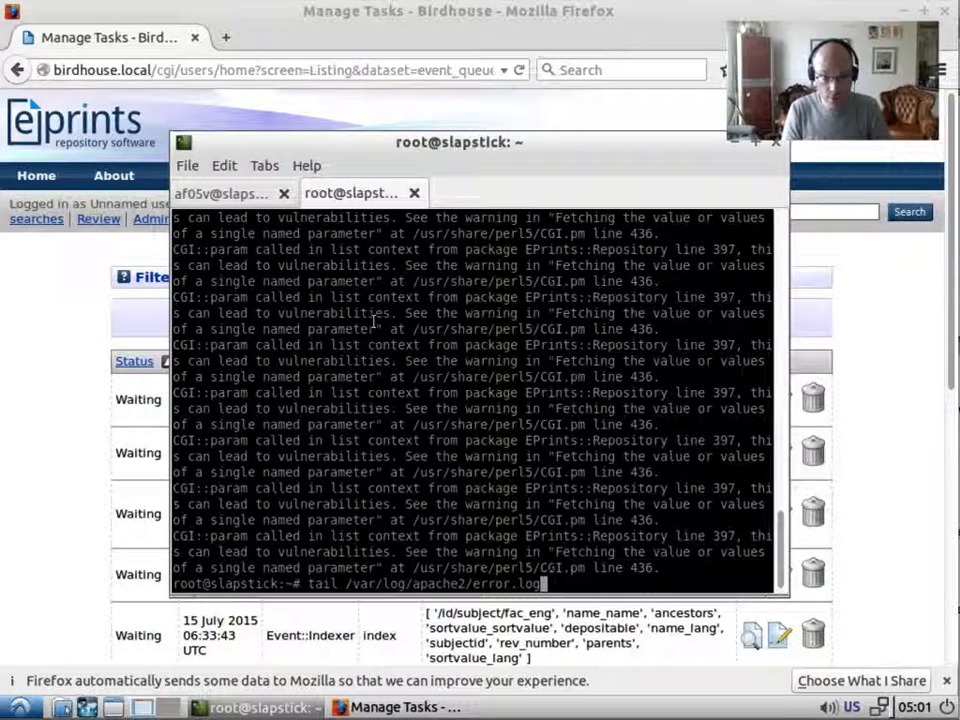
key(ctrl+Left)
key(ctrl+Left)
key(ctrl+Left)
key(ctrl+Left)
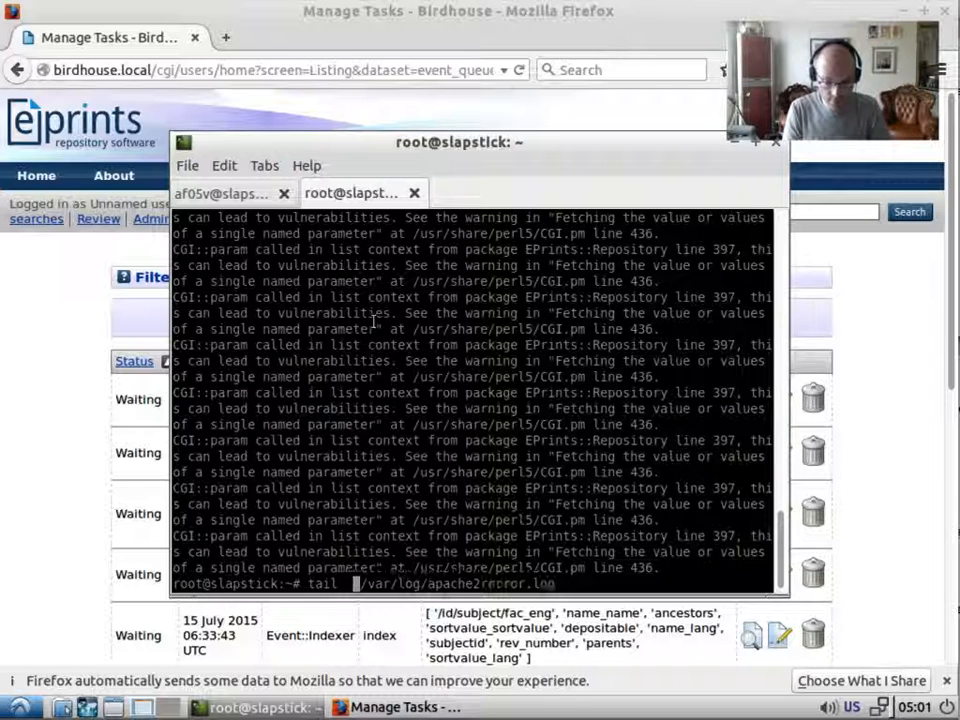
text(-f)
key(Return)
key(Return)
key(Return)
key(Return)
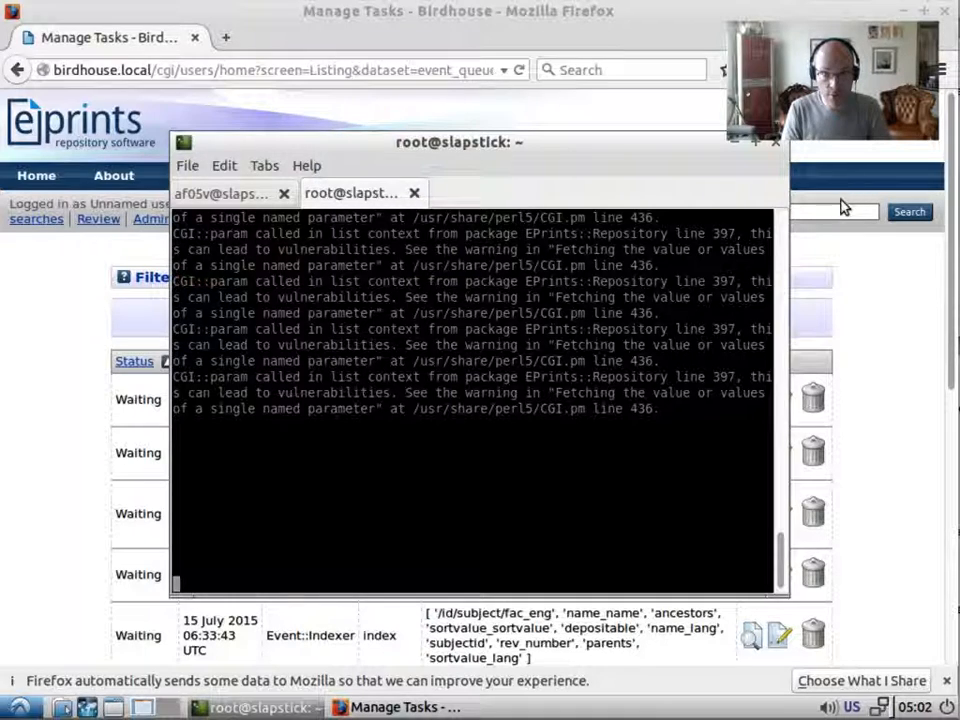
- Trigger another failing repository search (turtle) and return to the terminal to see the new error
click(835, 212)
text(turtle)
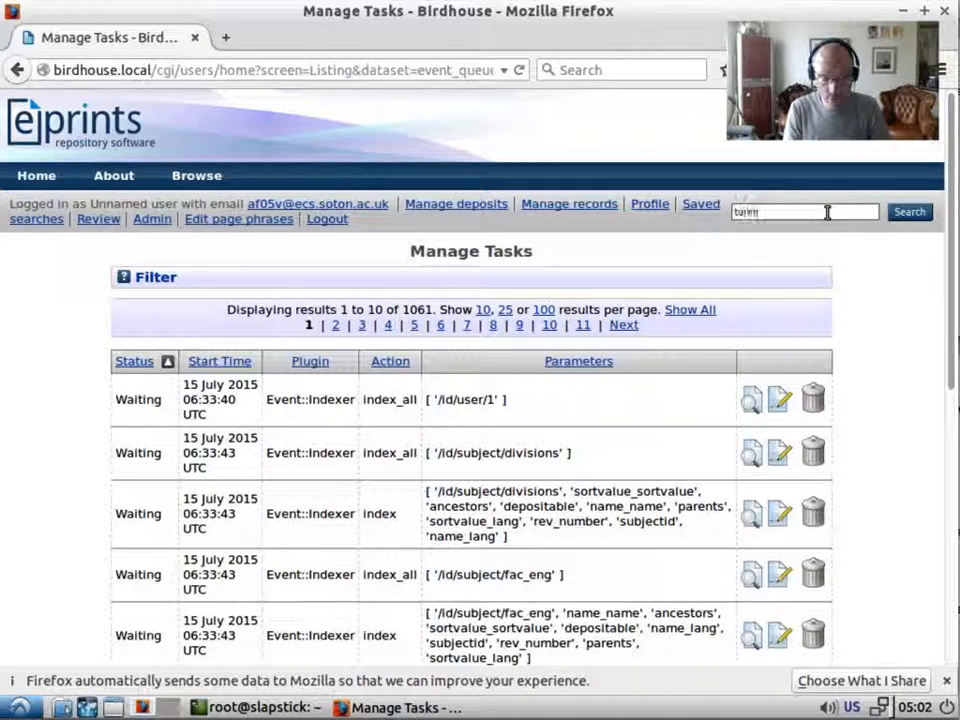
text(c)
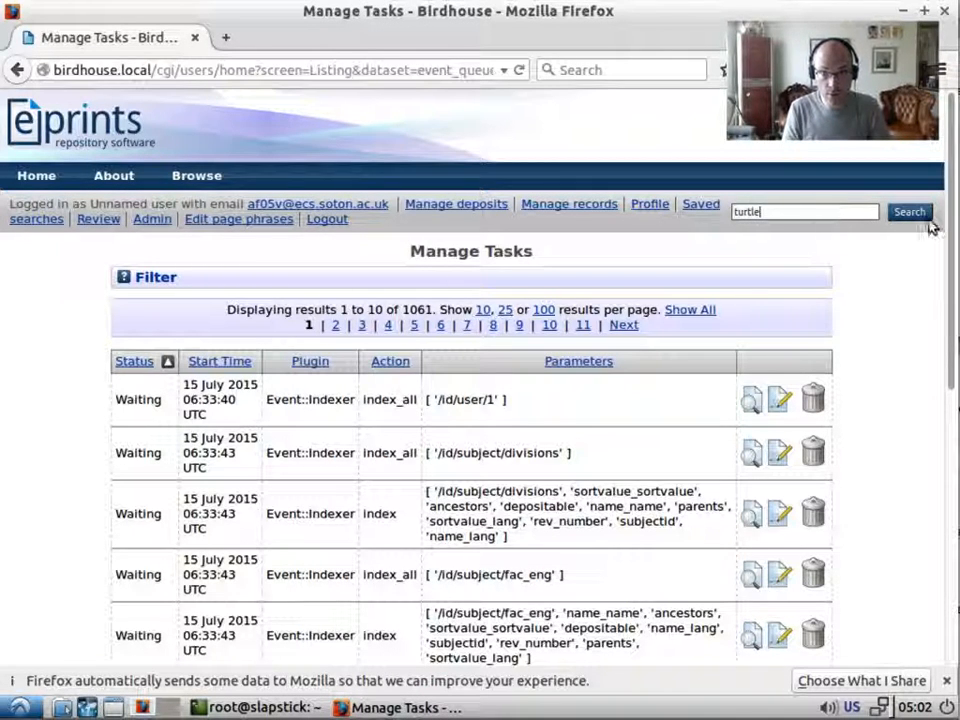
click(909, 211)
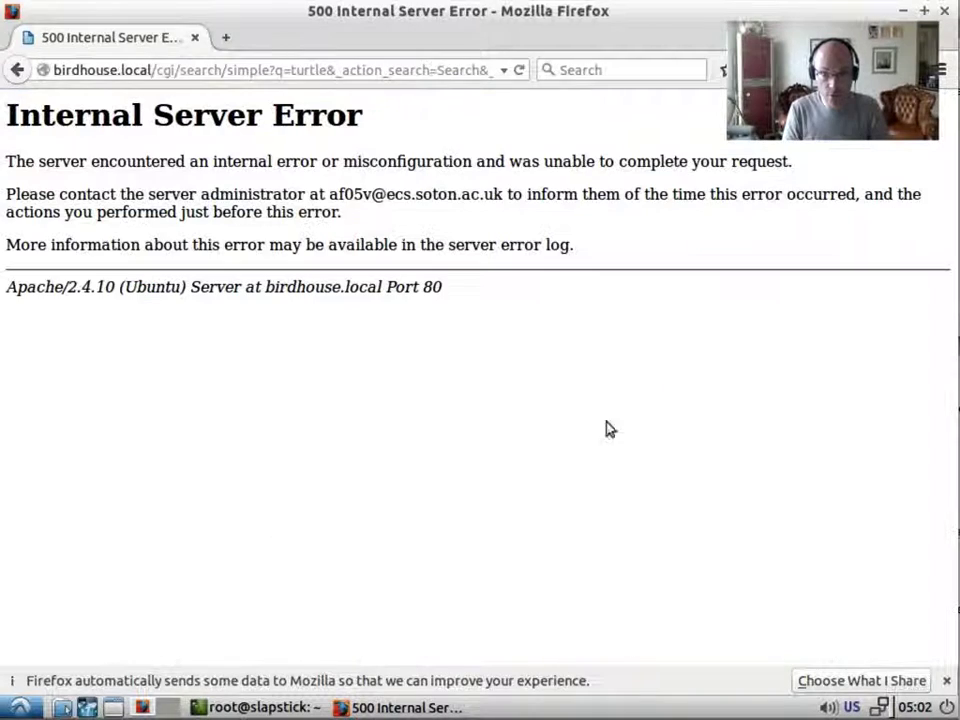
click(265, 707)
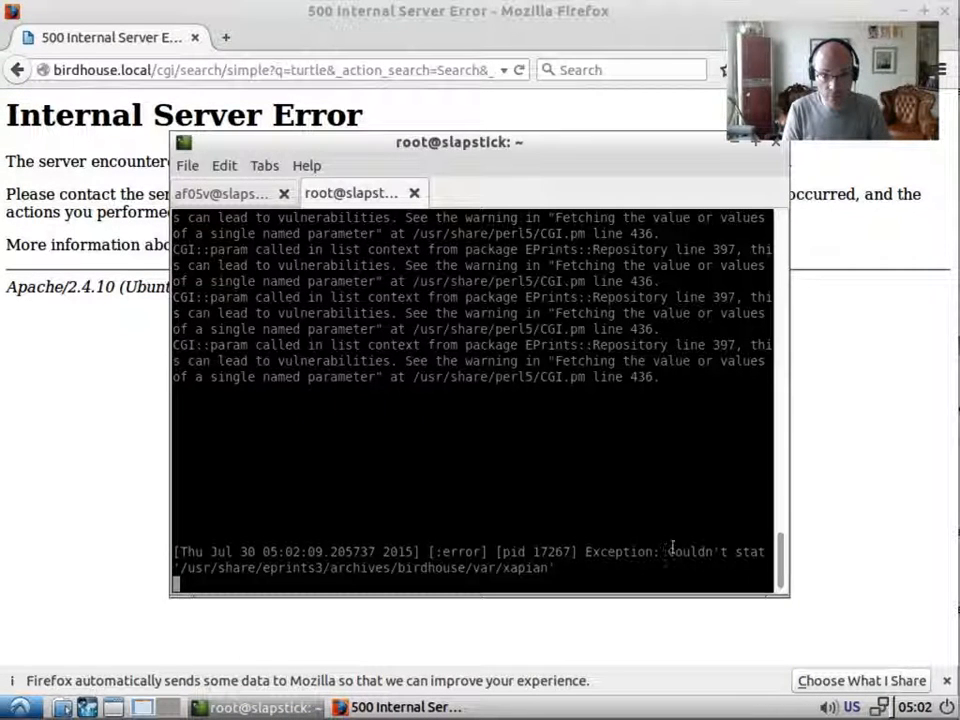
- Highlight the missing birdhouse var/xapian index path in the new error line
double_click(751, 552)
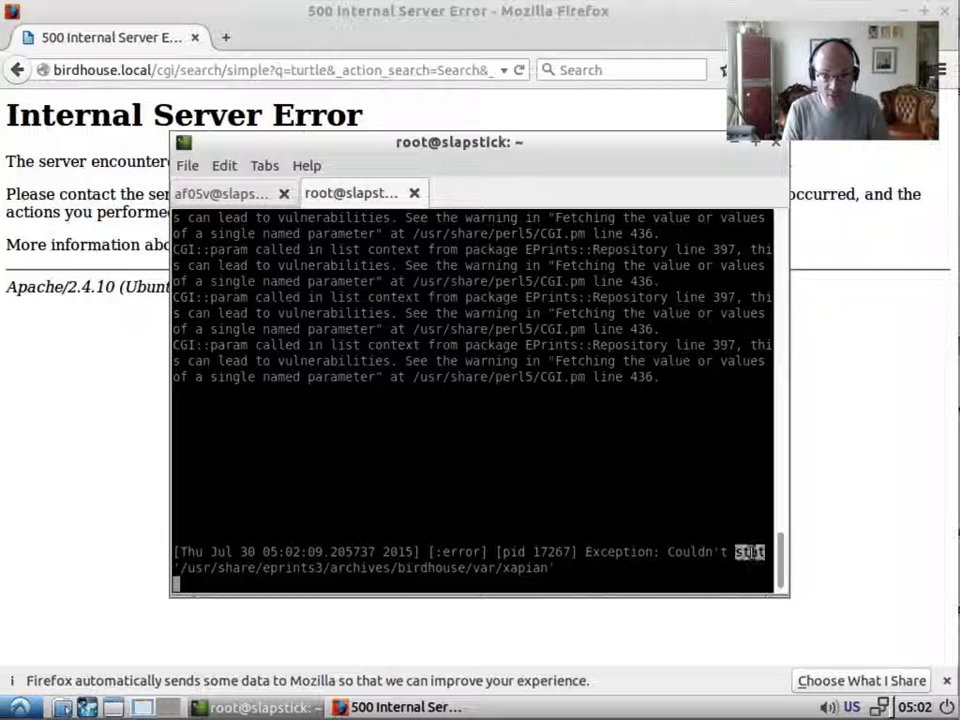
triple_click(337, 567)
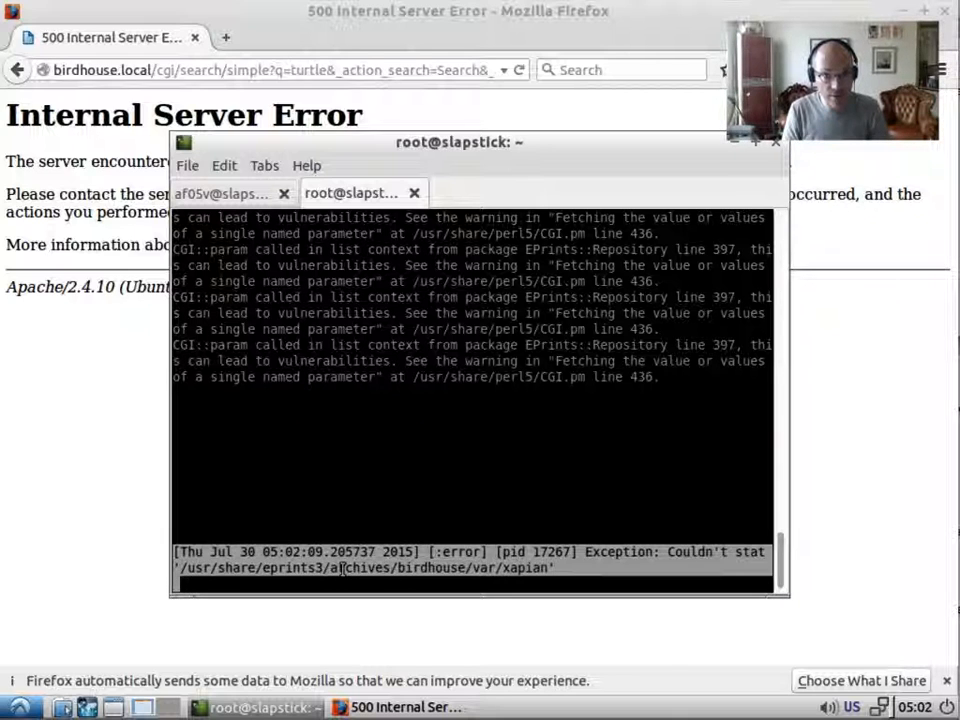
click(352, 570)
double_click(352, 570)
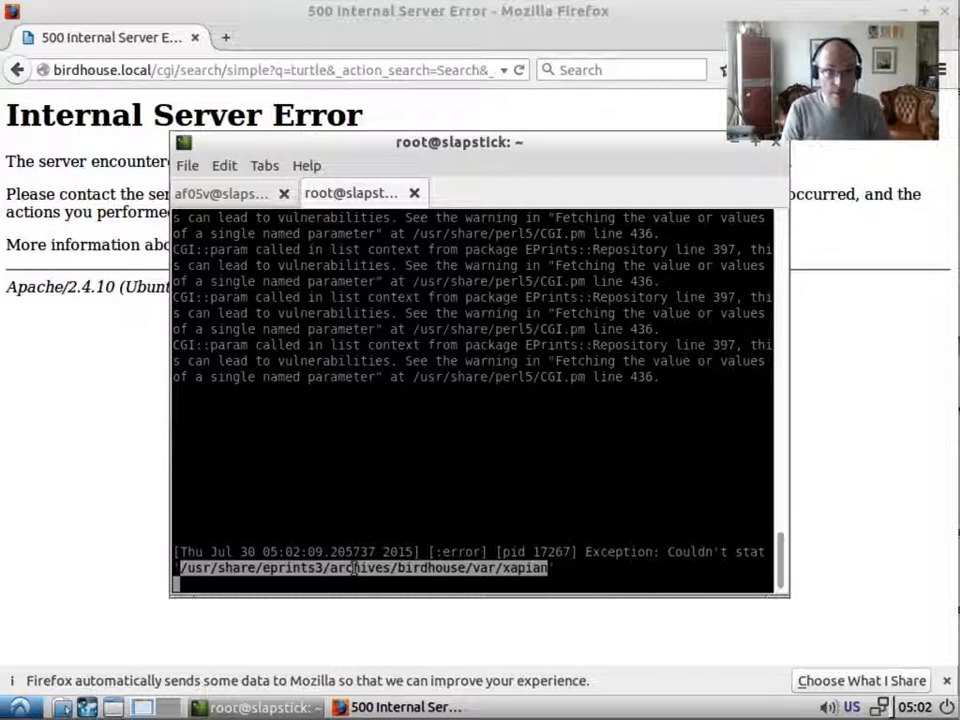
- Start the full-text indexer from Admin System Tools
click(40, 150)
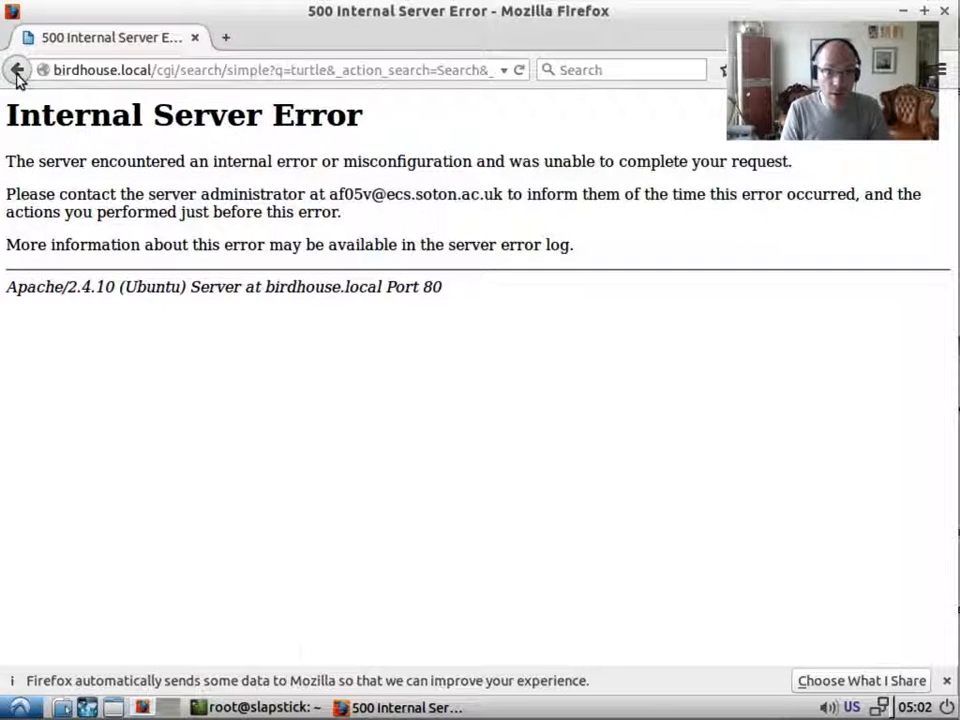
click(16, 69)
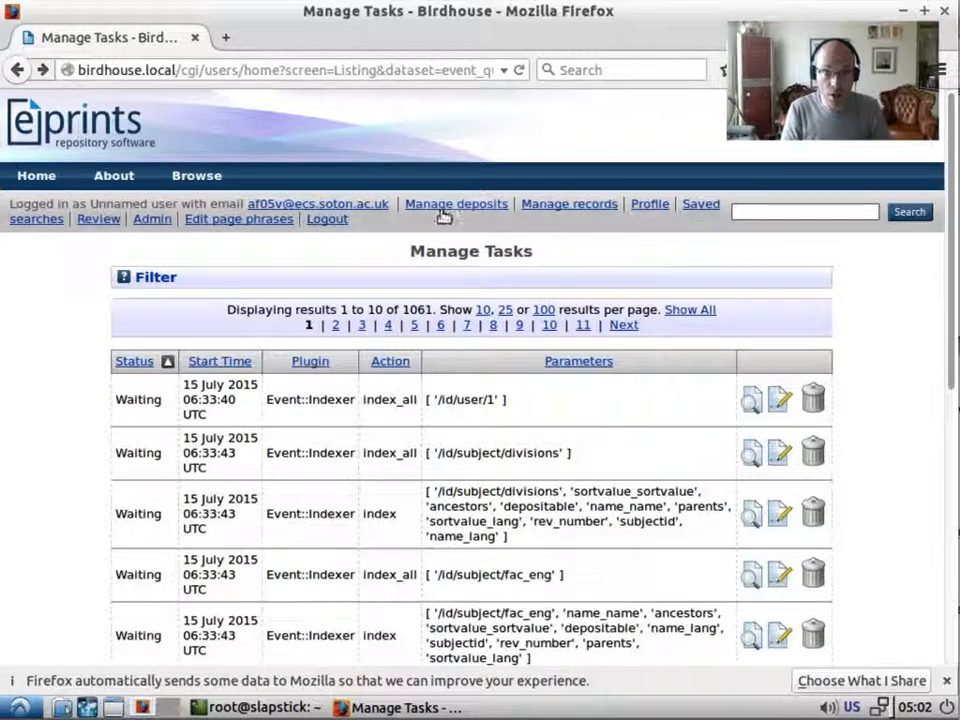
click(152, 219)
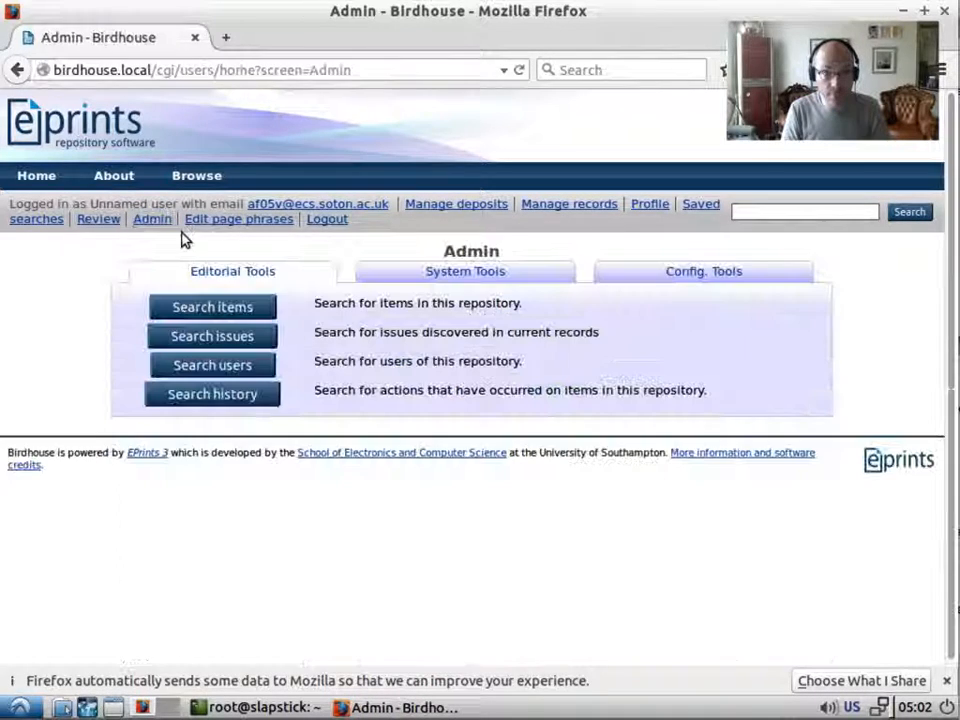
click(470, 273)
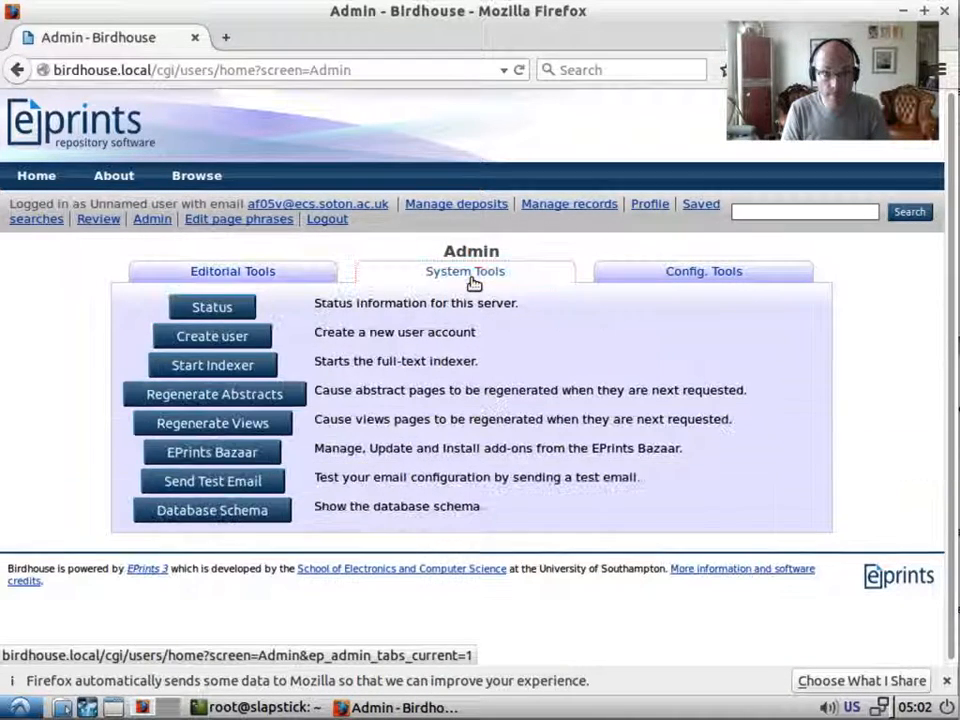
click(230, 365)
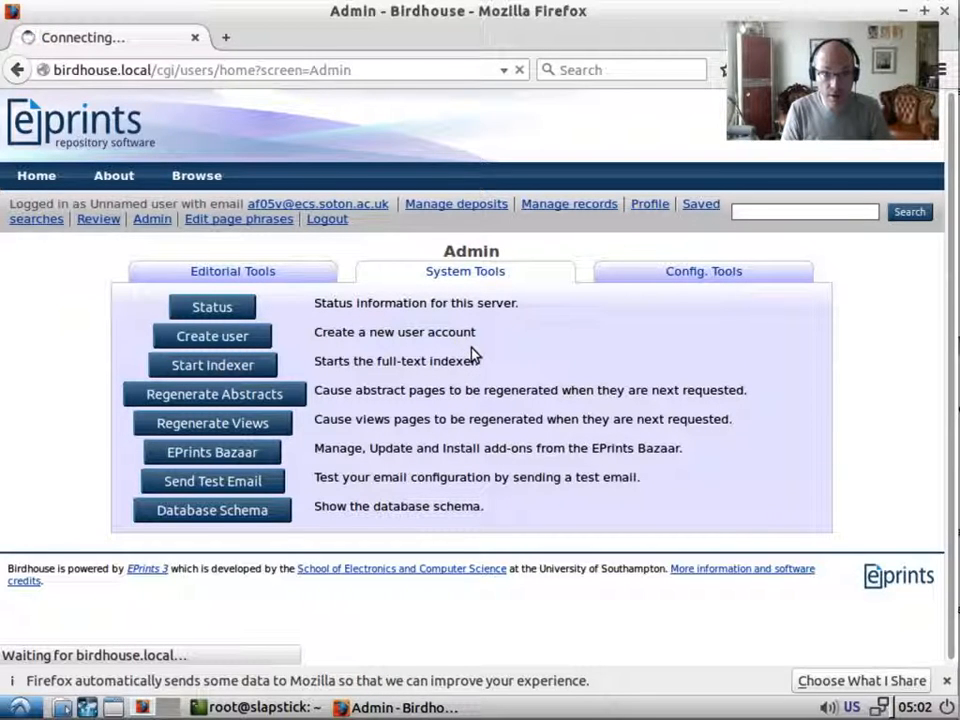
- Reload the status page repeatedly to watch the indexer work the task queue down
click(500, 346)
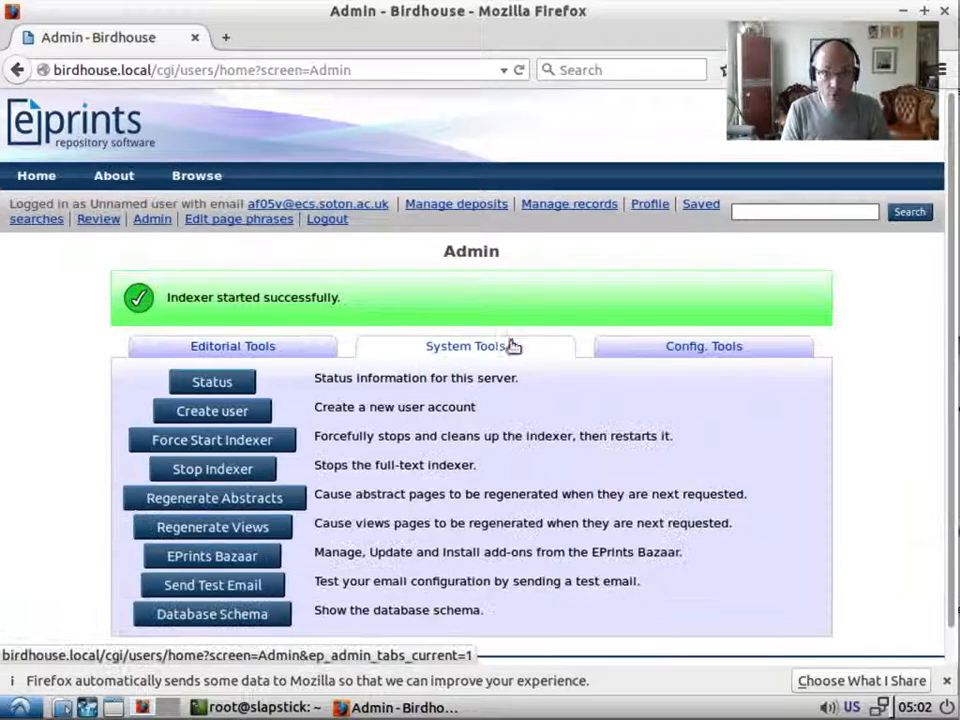
click(222, 381)
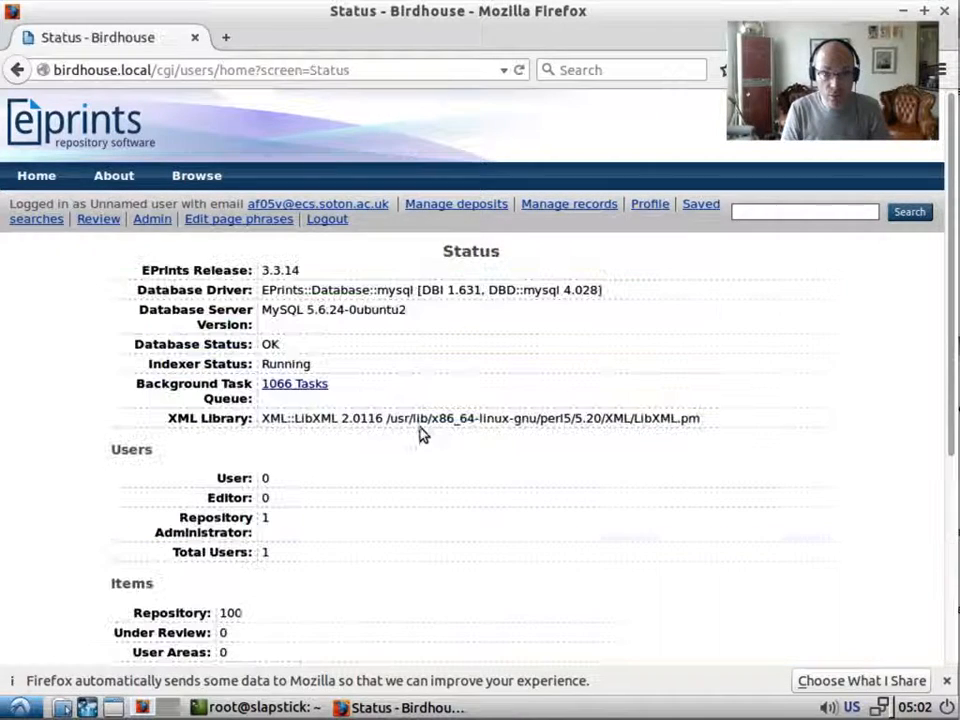
click(519, 71)
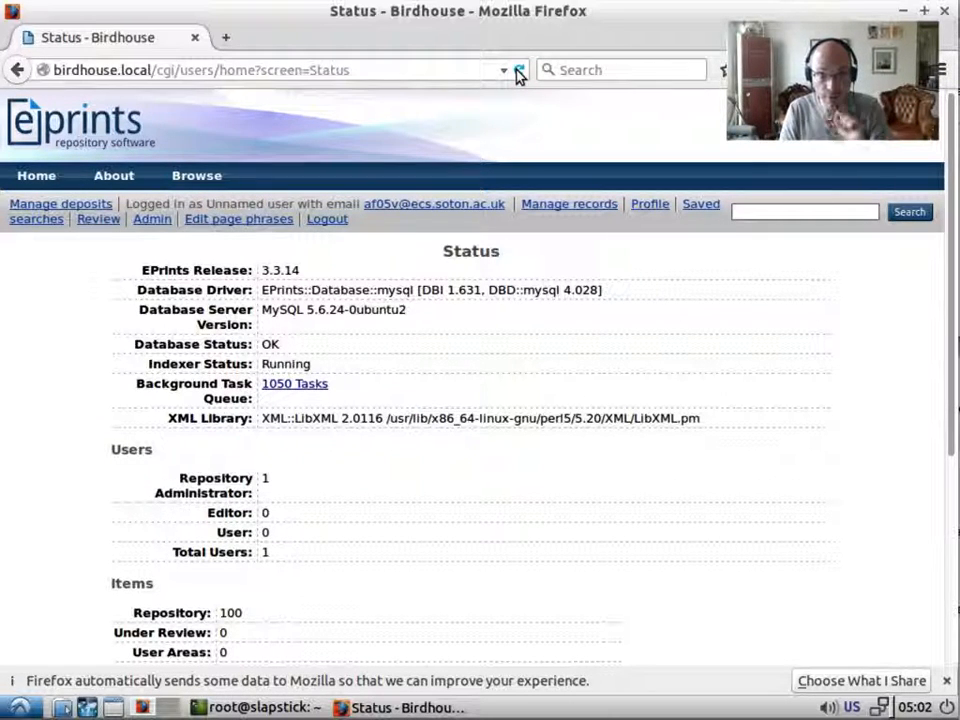
click(519, 71)
click(519, 71)
- From Manage deposits, quick-search for tortoises, get no matches without error, and go back
click(560, 204)
click(60, 204)
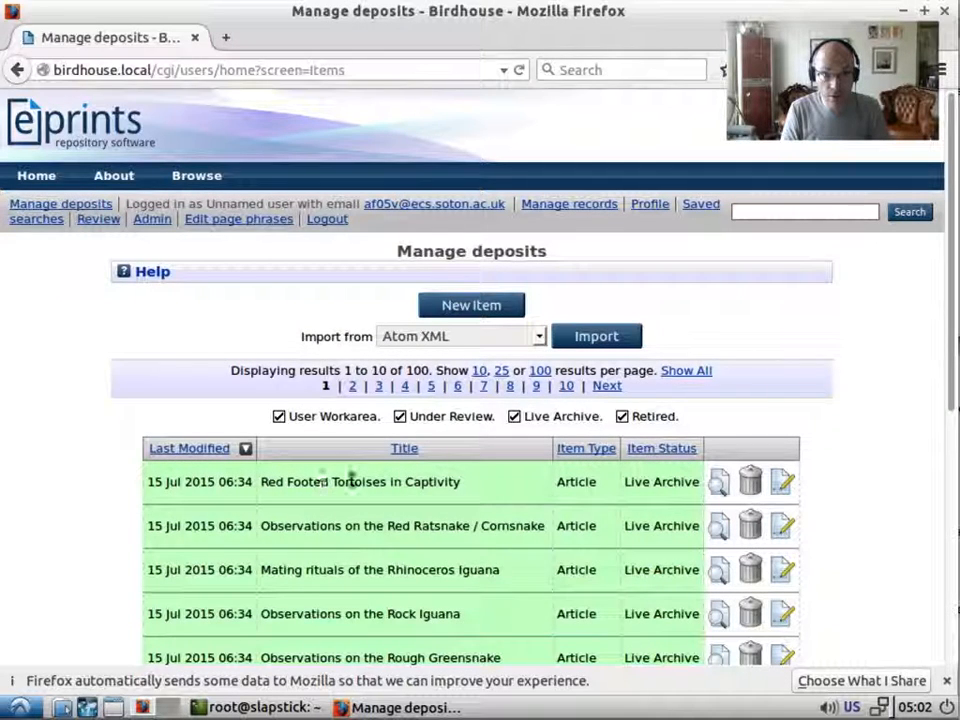
double_click(358, 482)
click(800, 212)
text(tortoises)
key(Return)
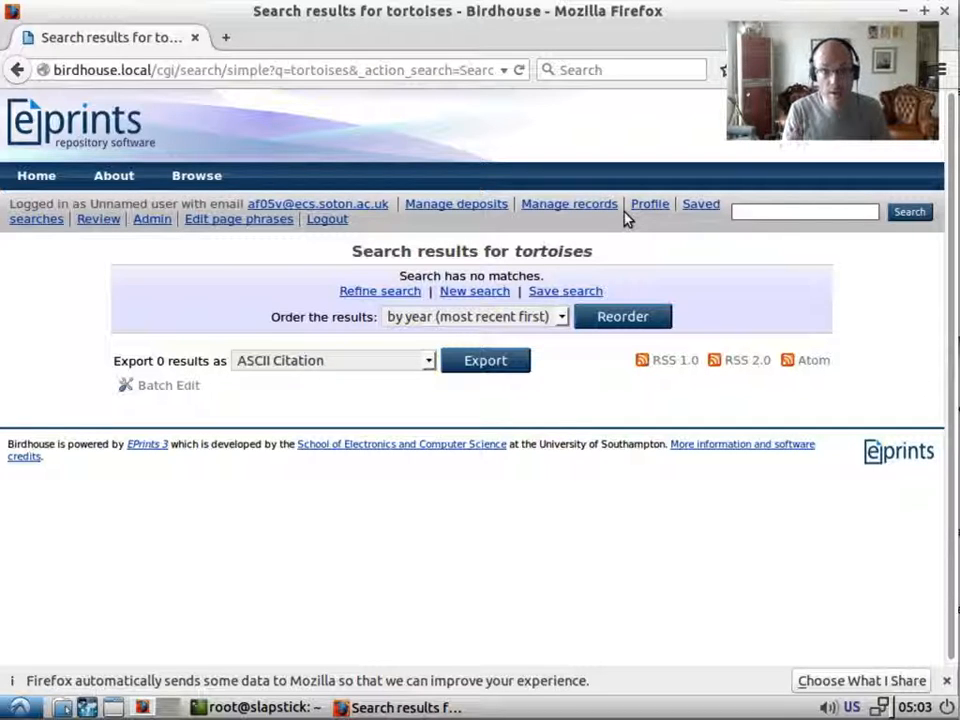
click(18, 72)
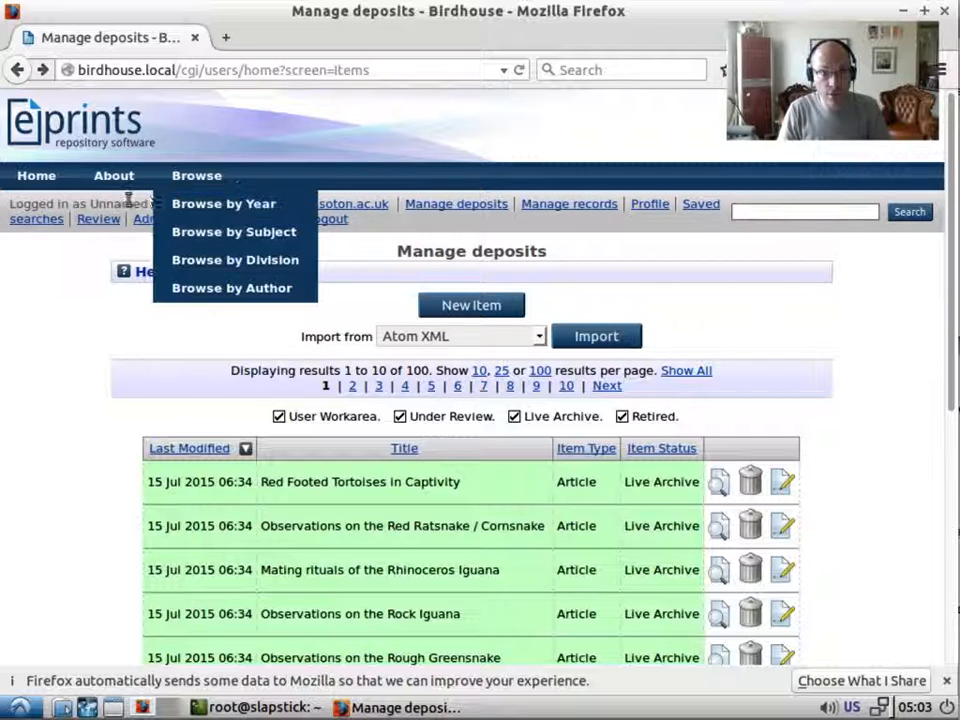
- From the home page visit Search Repository, try the simple search form, then switch to Advanced Search
click(36, 175)
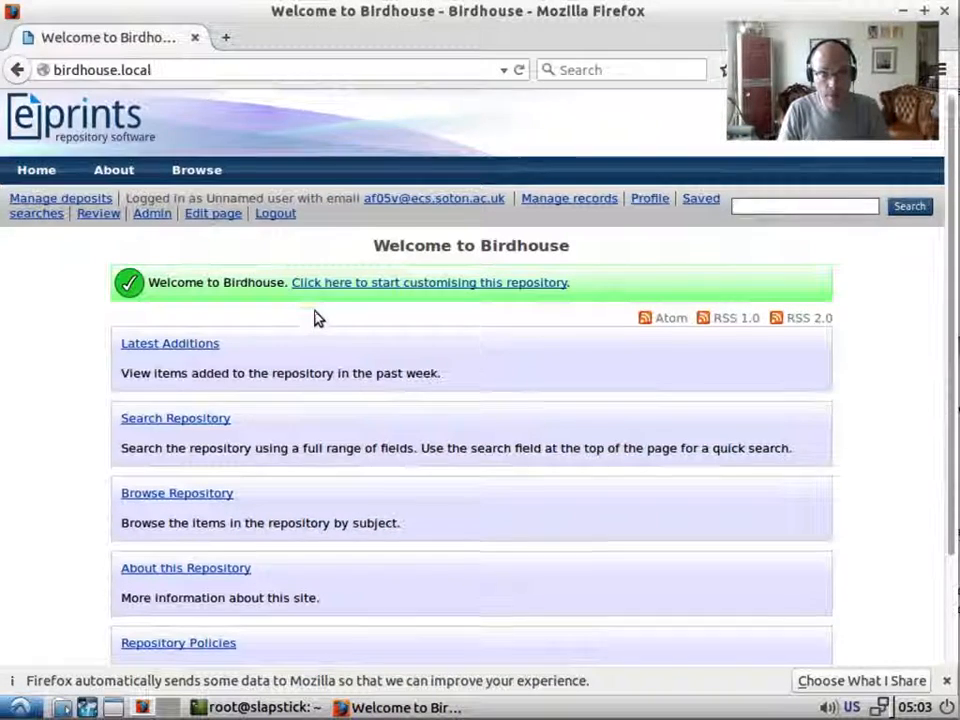
scroll(314, 318, down, 2)
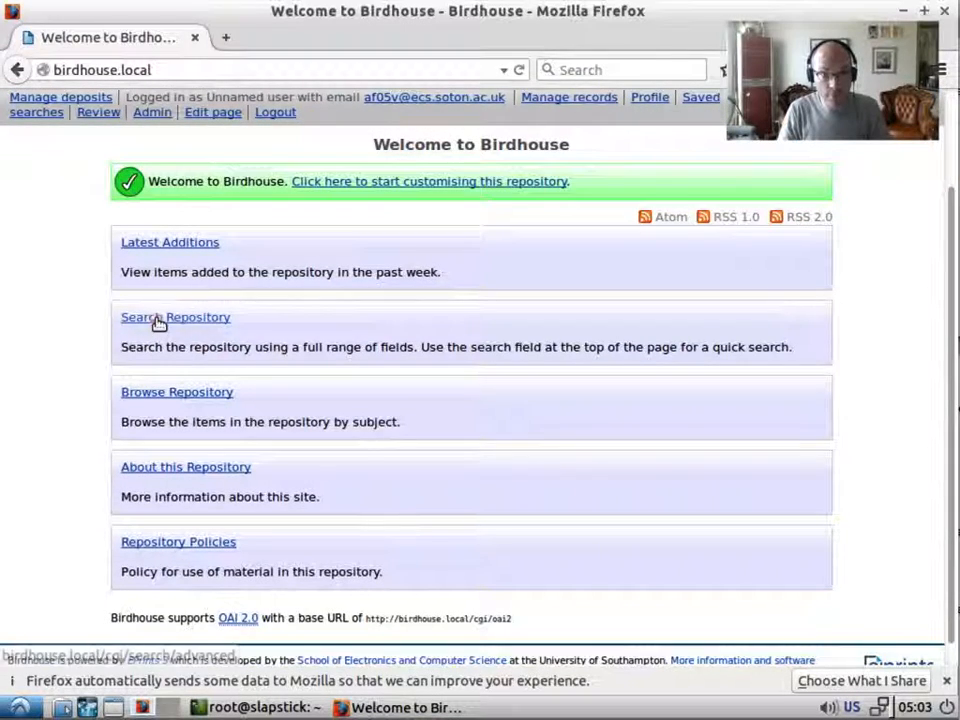
click(158, 318)
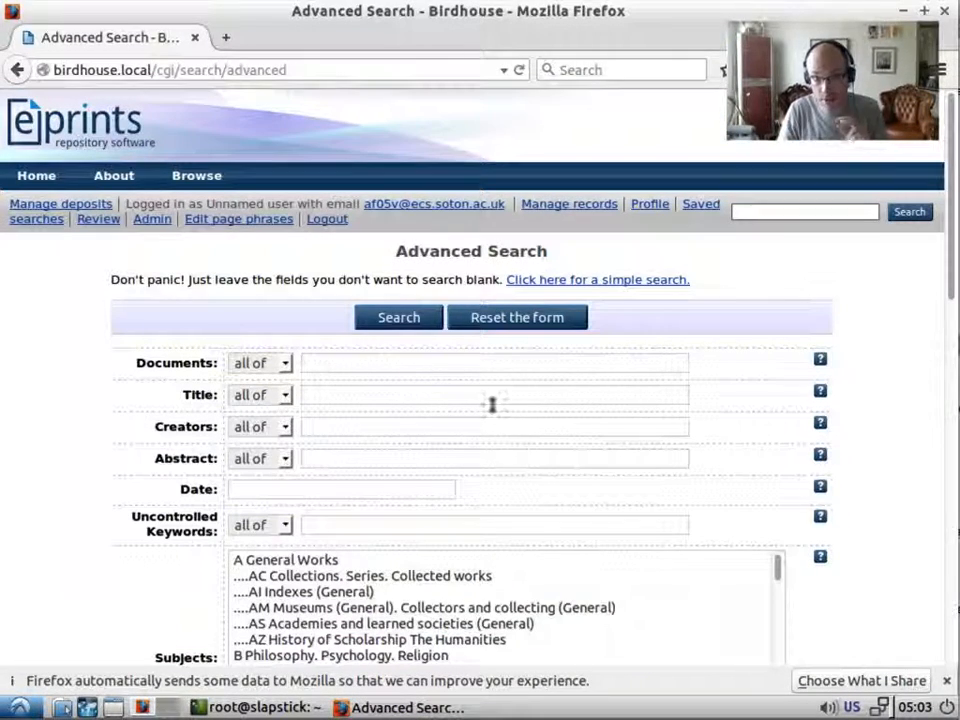
click(620, 279)
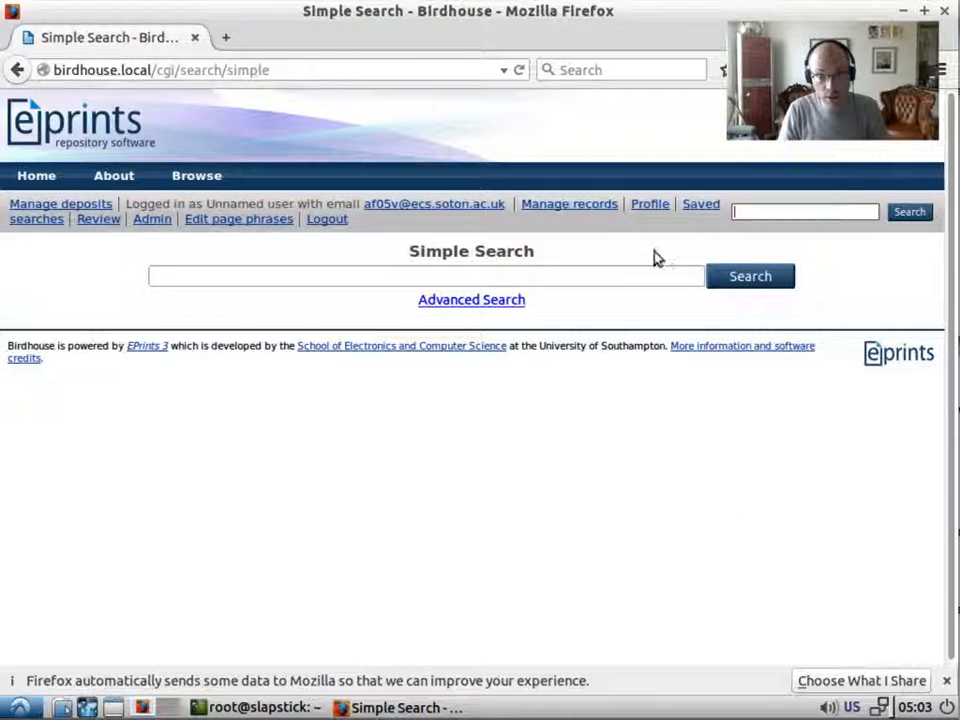
click(531, 276)
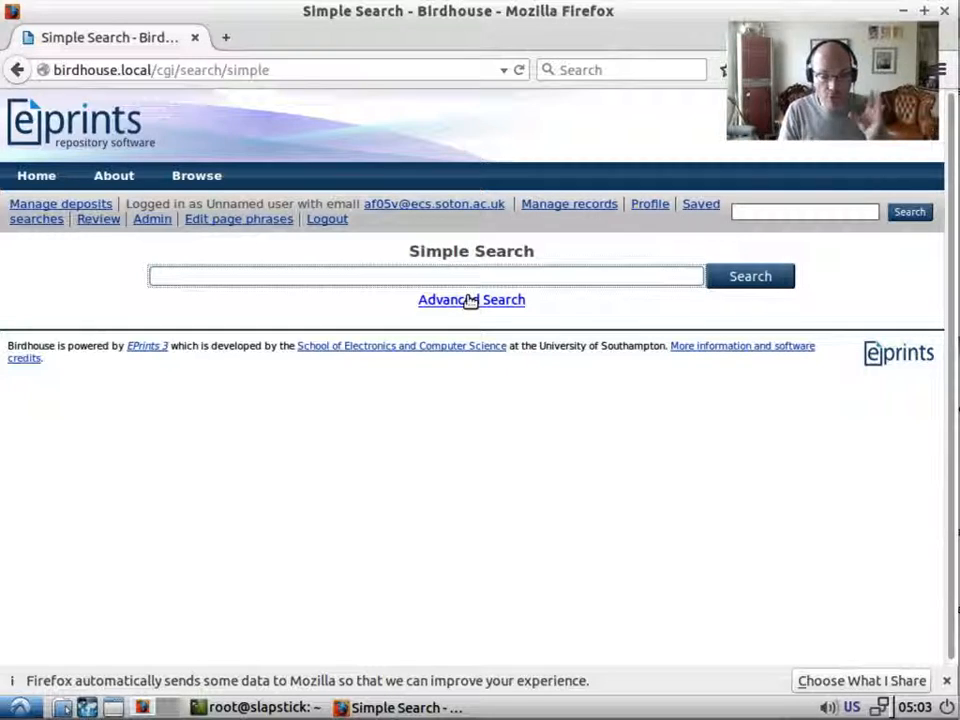
click(470, 300)
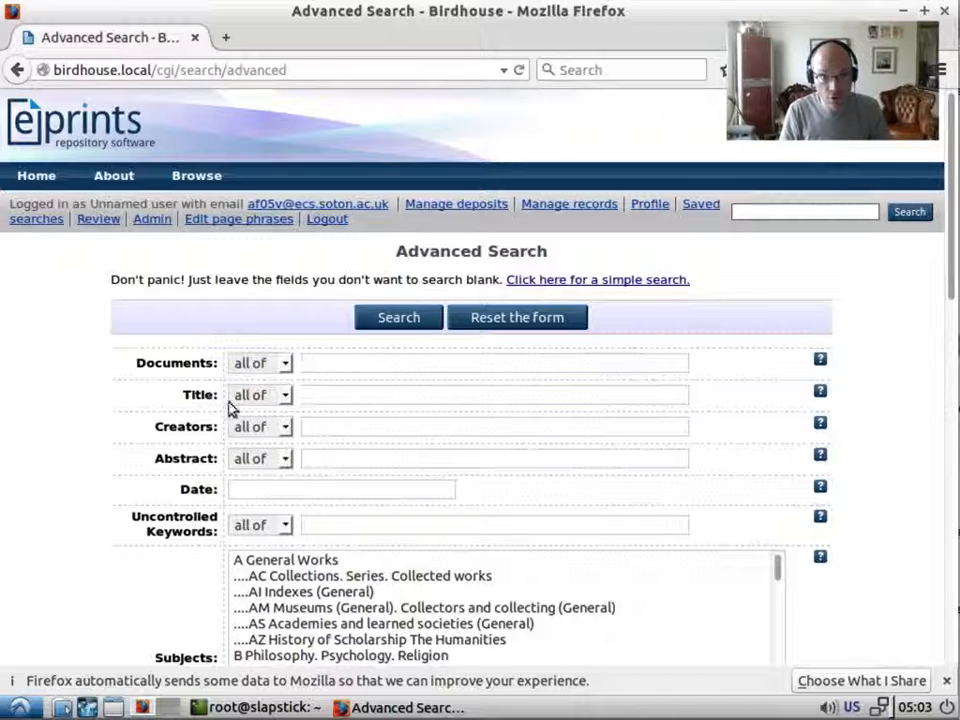
scroll(168, 415, down, 2)
scroll(168, 415, down, 3)
scroll(165, 418, up, 5)
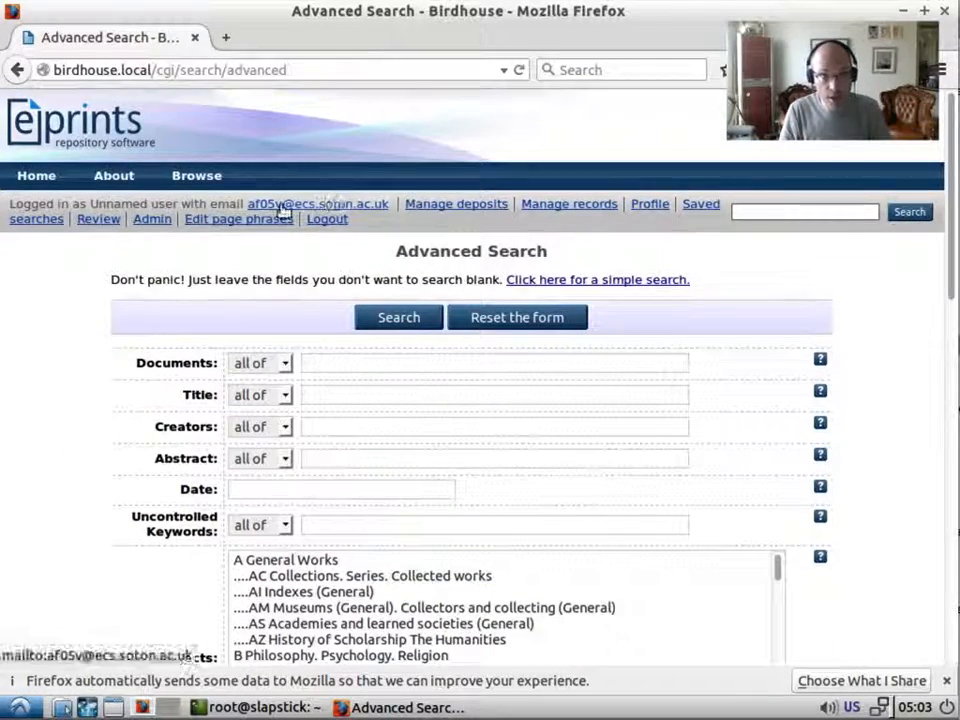
- Open Admin in a new tab and briefly check the Status page there
right_click(150, 224)
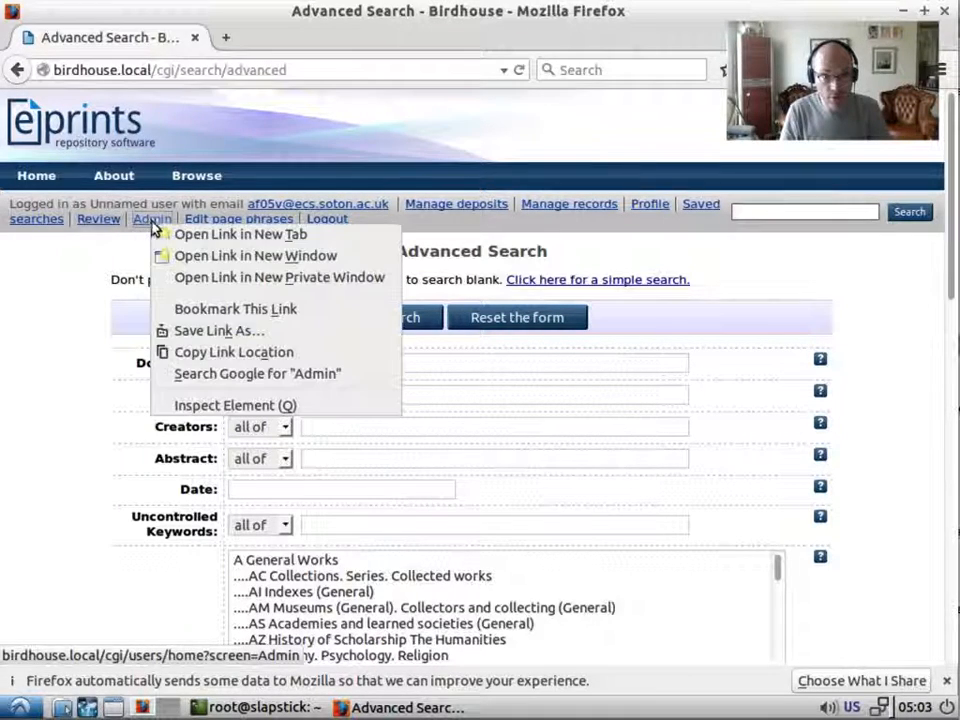
click(225, 234)
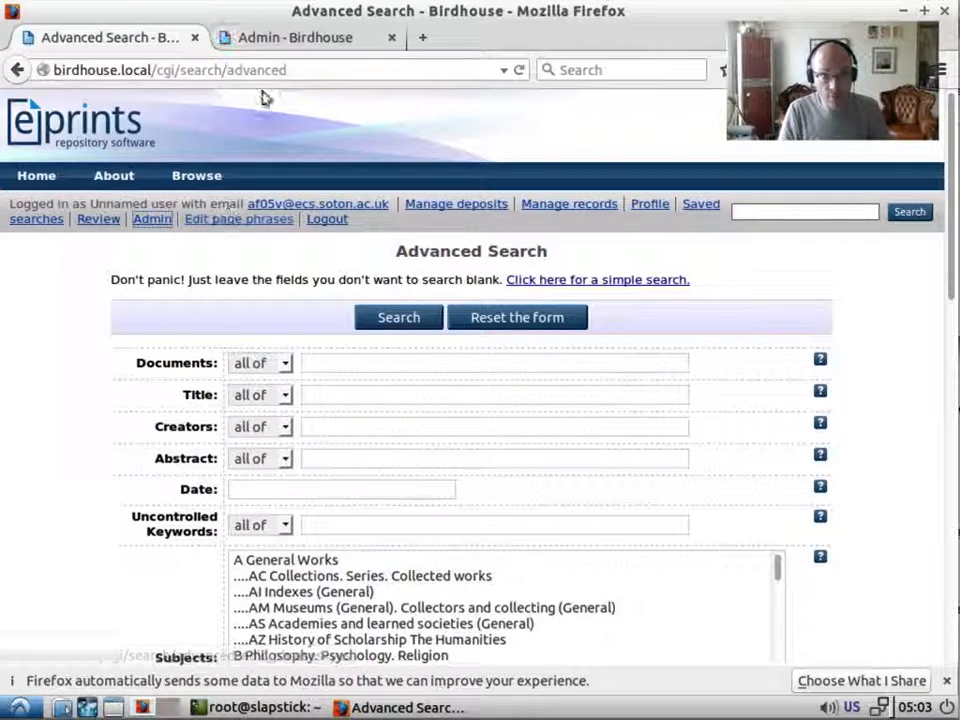
click(260, 37)
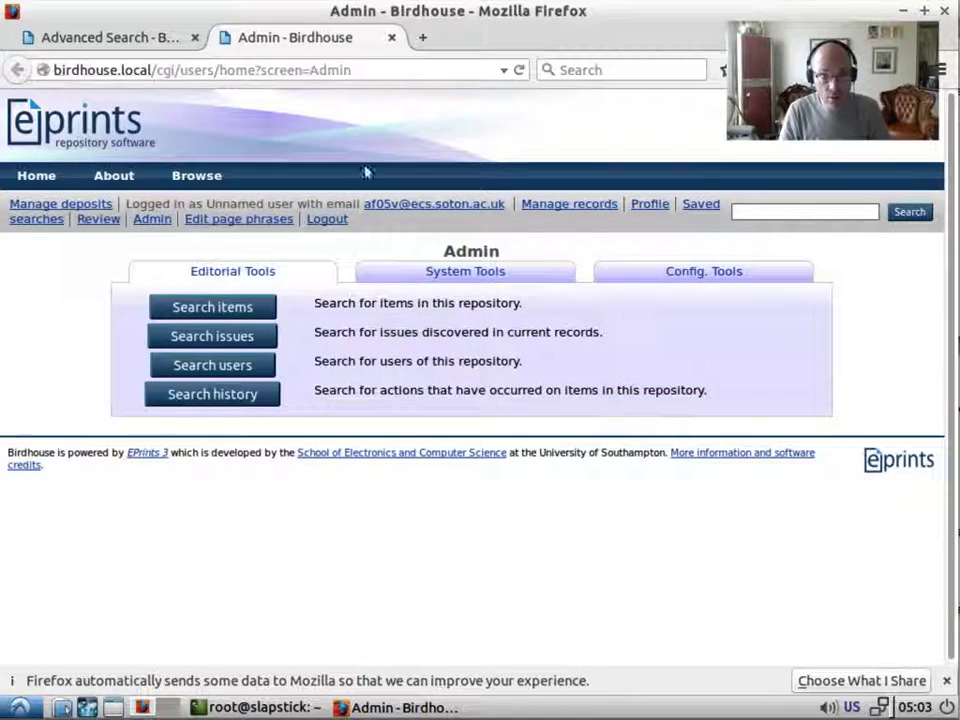
click(465, 271)
click(212, 307)
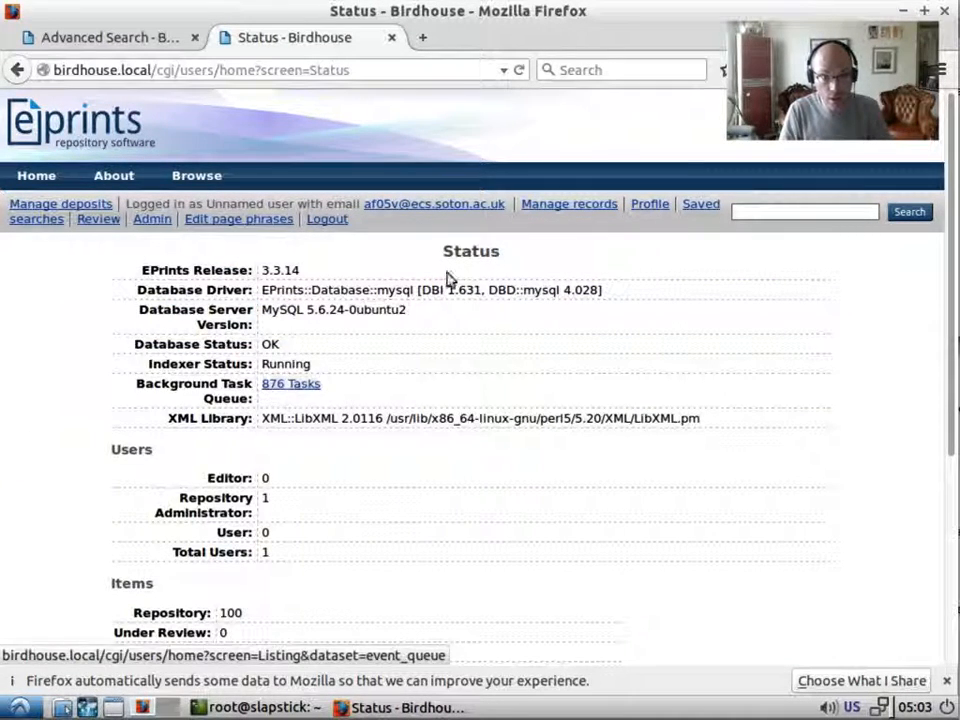
click(16, 69)
- Reach View Configuration from the Config. Tools tab to list the repository's cfg files
click(703, 271)
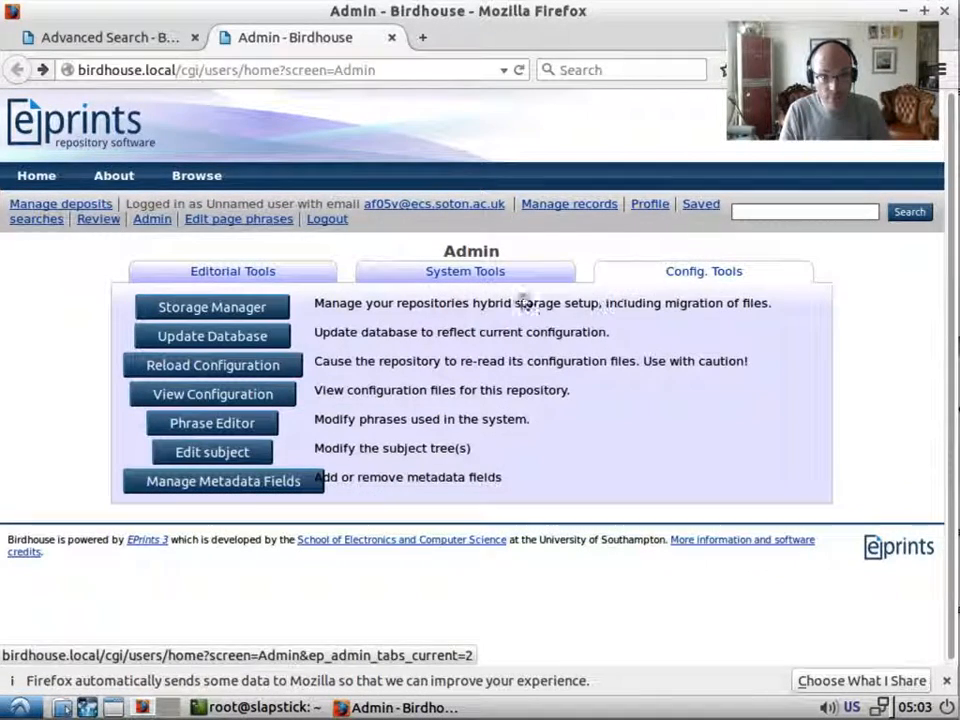
click(250, 397)
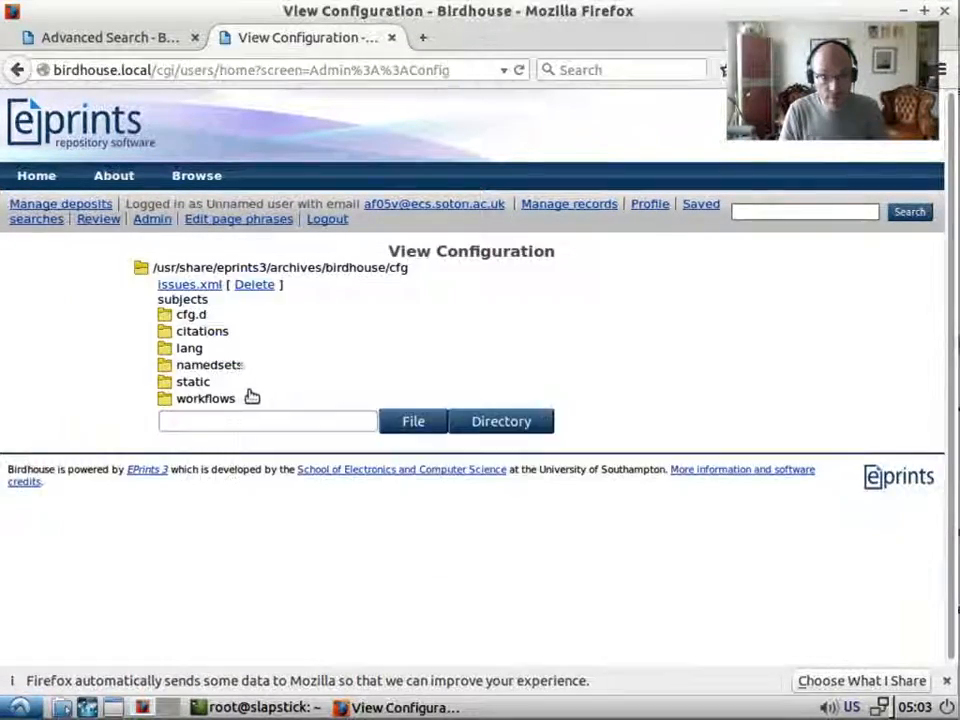
- Expand cfg.d and pick out eprint_search_advanced.pl and eprint_search_simple.pl among its files
click(190, 314)
scroll(428, 491, down, 2)
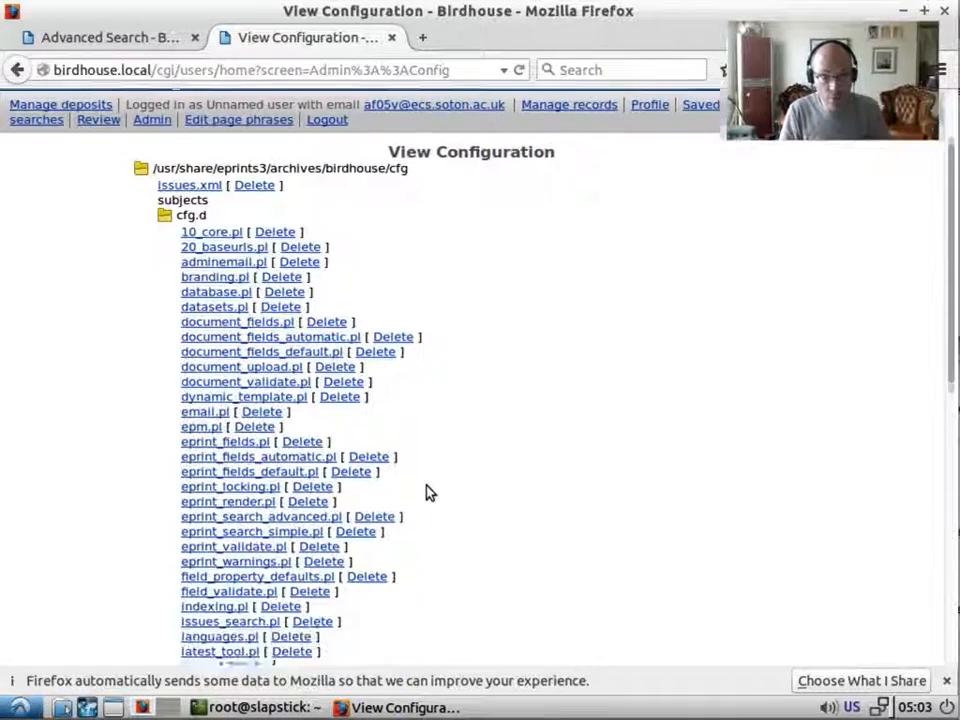
scroll(428, 491, down, 1)
scroll(428, 491, down, 1)
scroll(428, 491, down, 1)
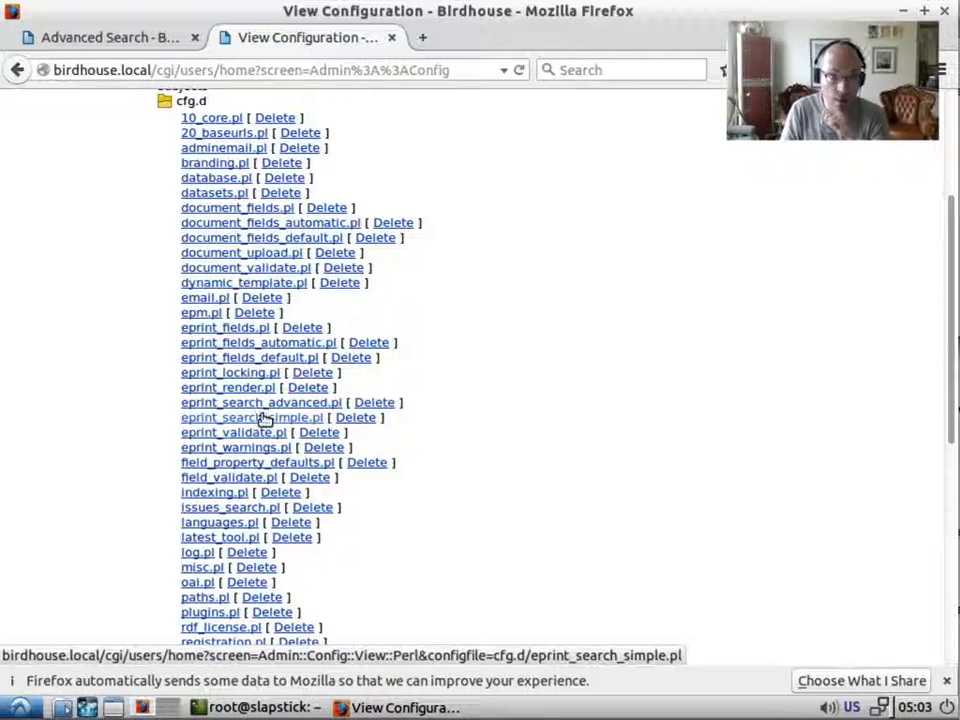
drag(182, 402, 416, 427)
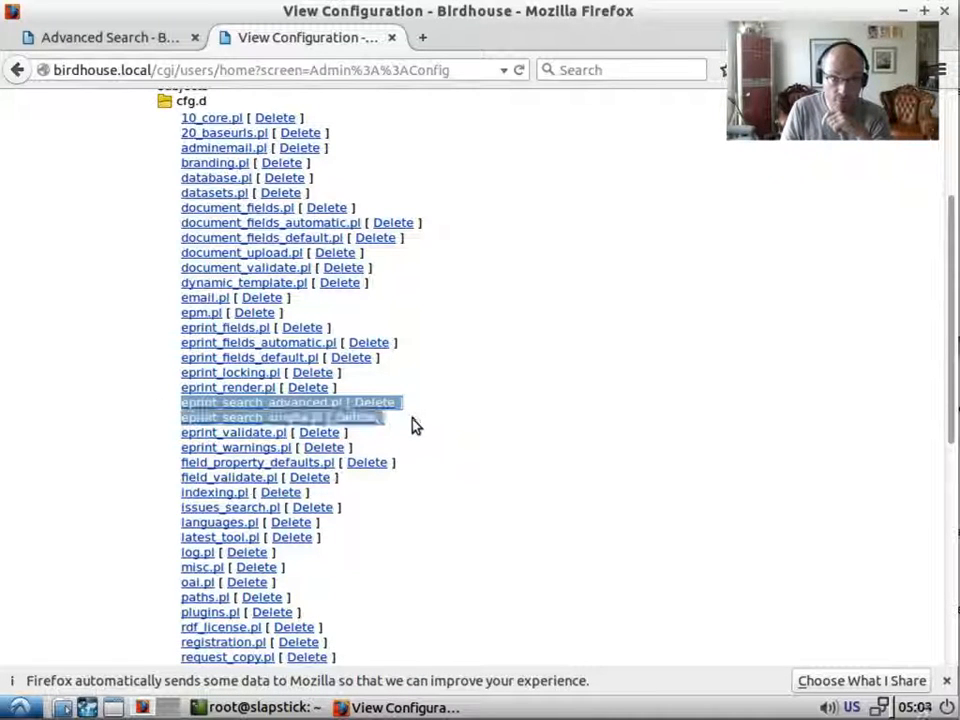
click(420, 443)
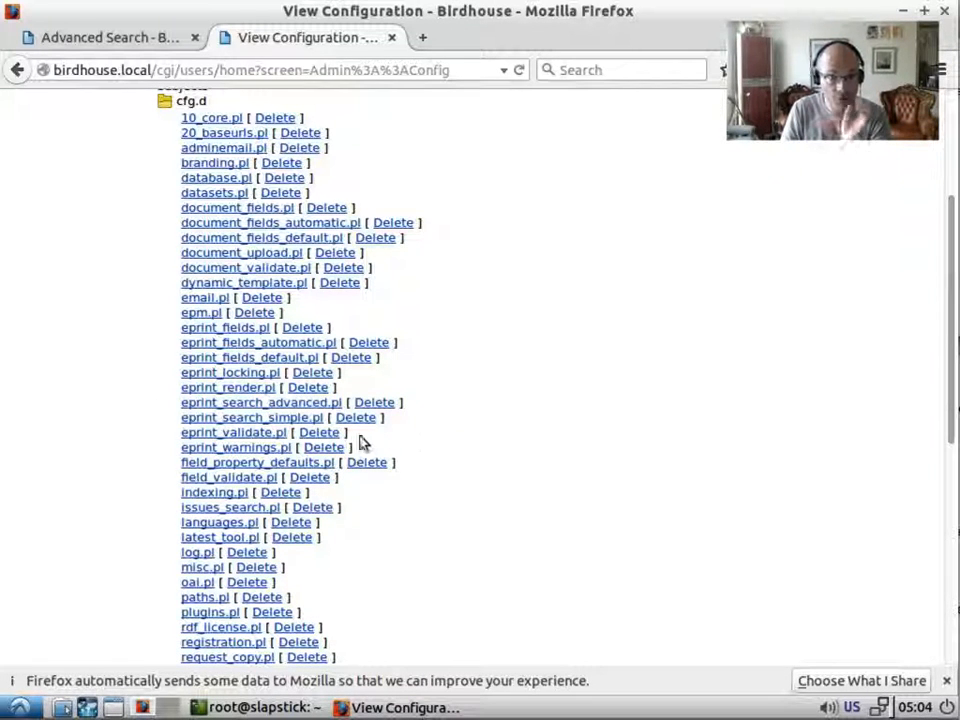
- View eprint_search_simple.pl in a new tab and match its 'simple' name against the simple search page address
middle_click(252, 417)
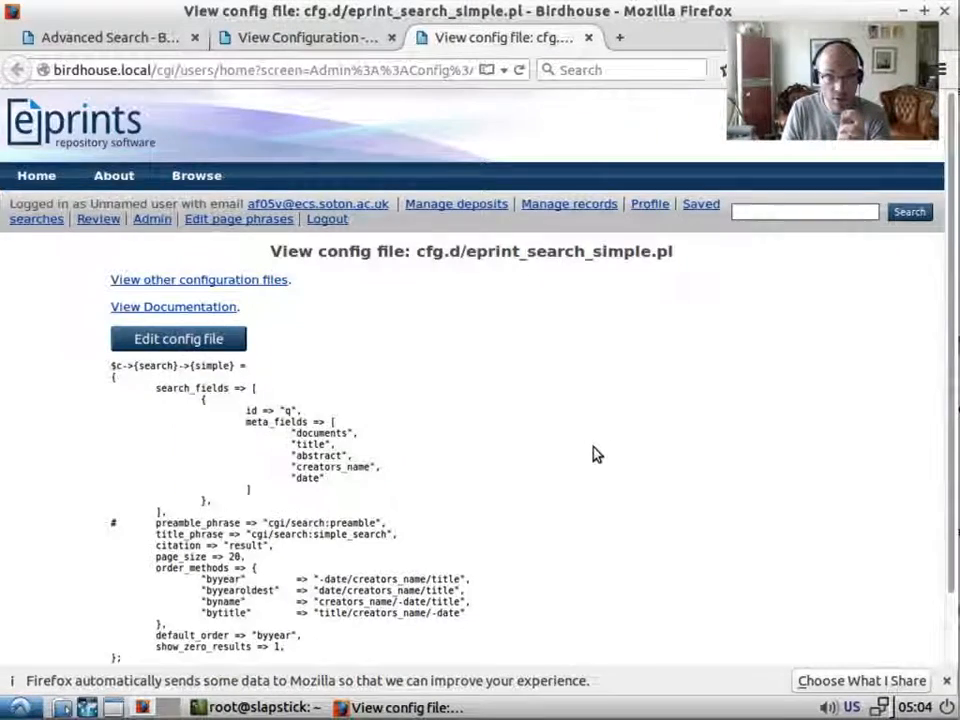
scroll(597, 445, down, 3)
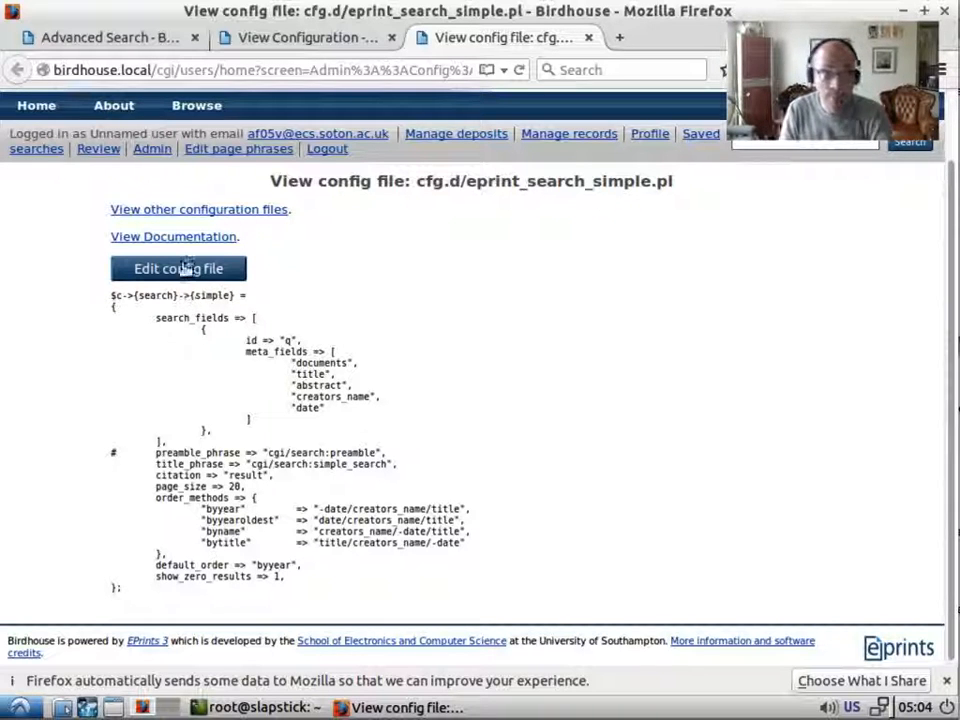
double_click(153, 295)
double_click(214, 295)
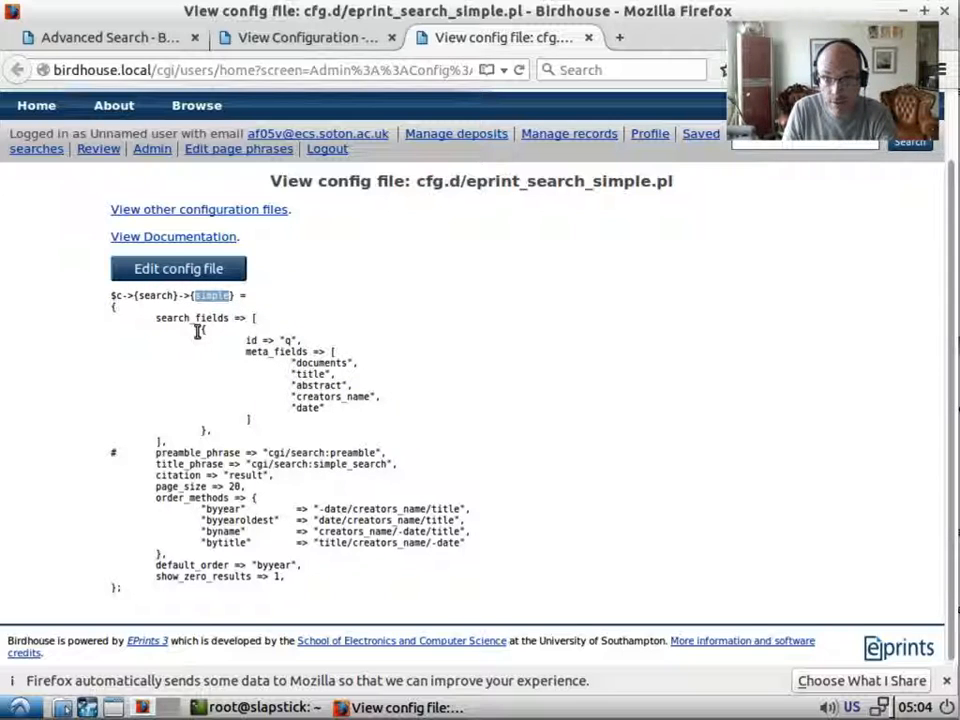
click(155, 37)
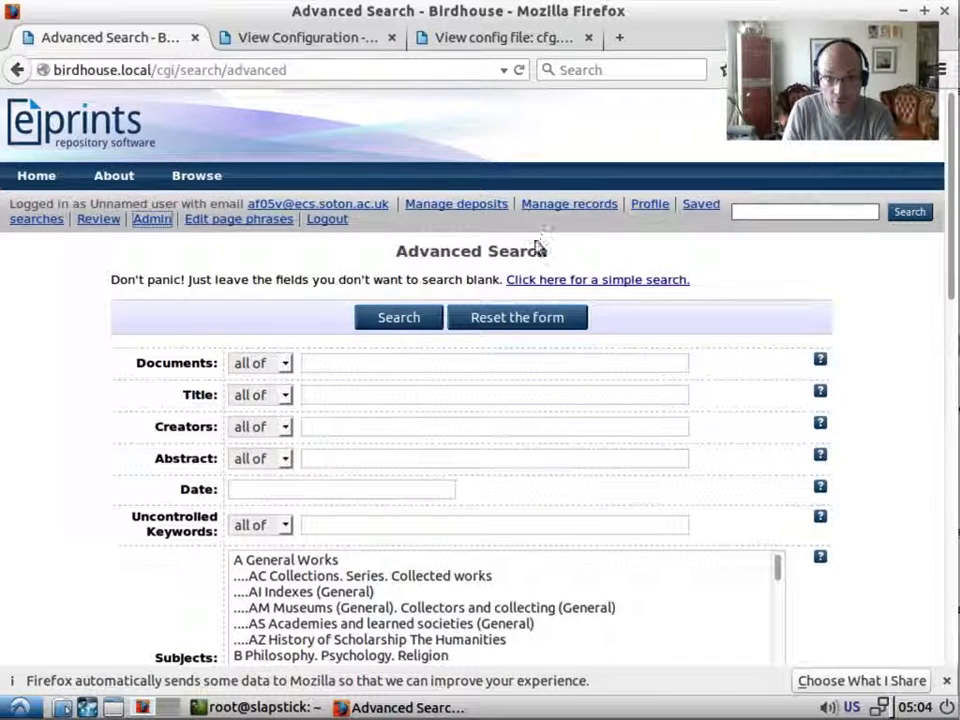
click(543, 282)
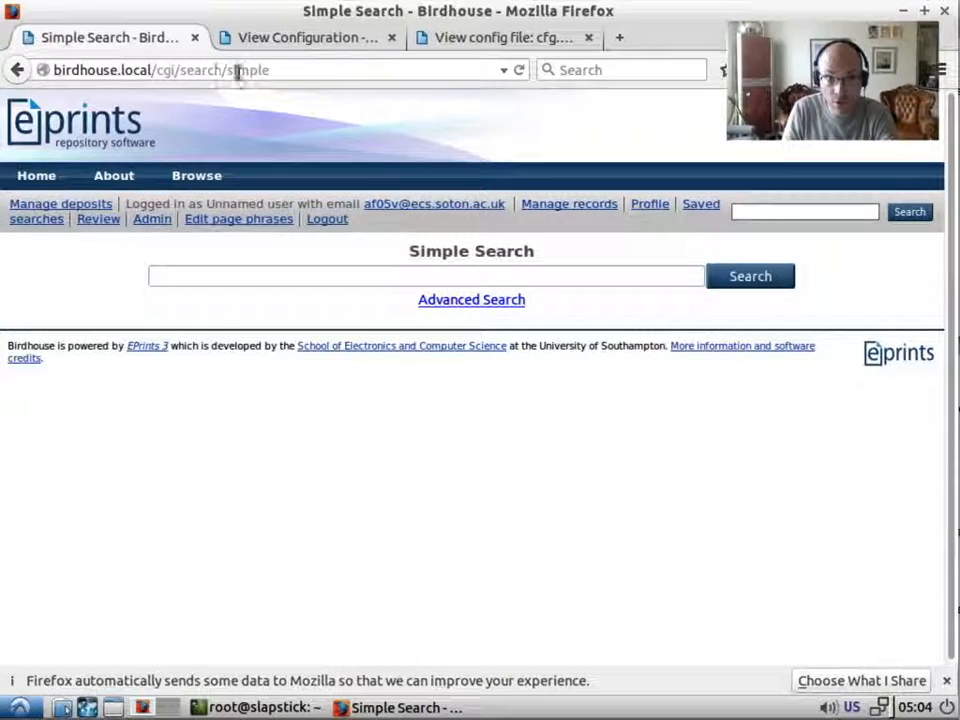
double_click(226, 70)
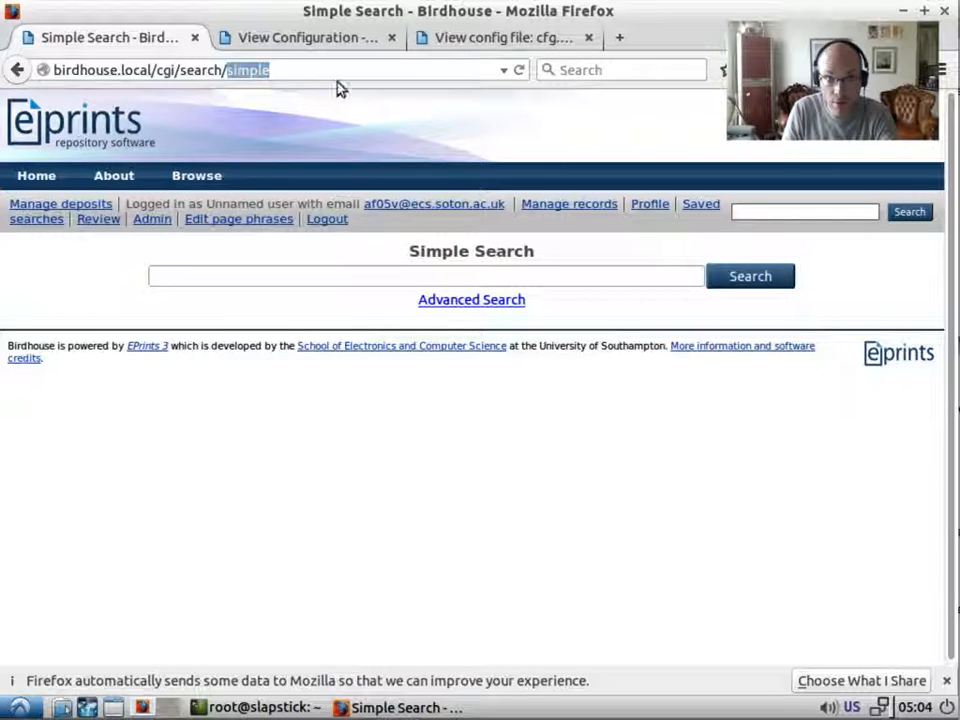
click(460, 37)
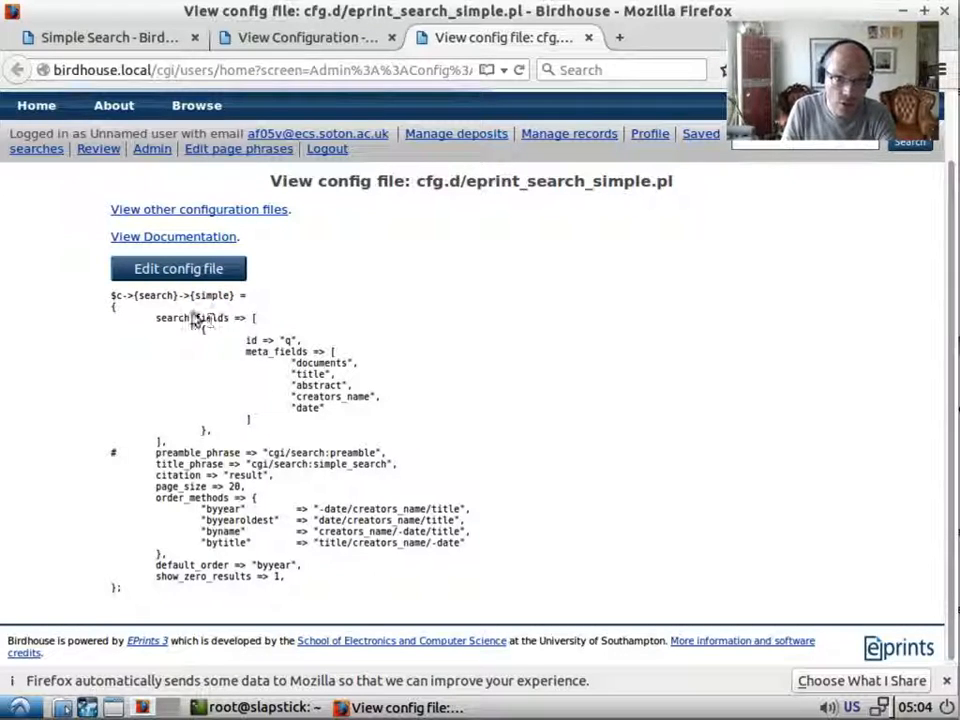
- Examine the search_fields block (creators_name, date) in the simple config, then return to the cfg.d file list
click(313, 352)
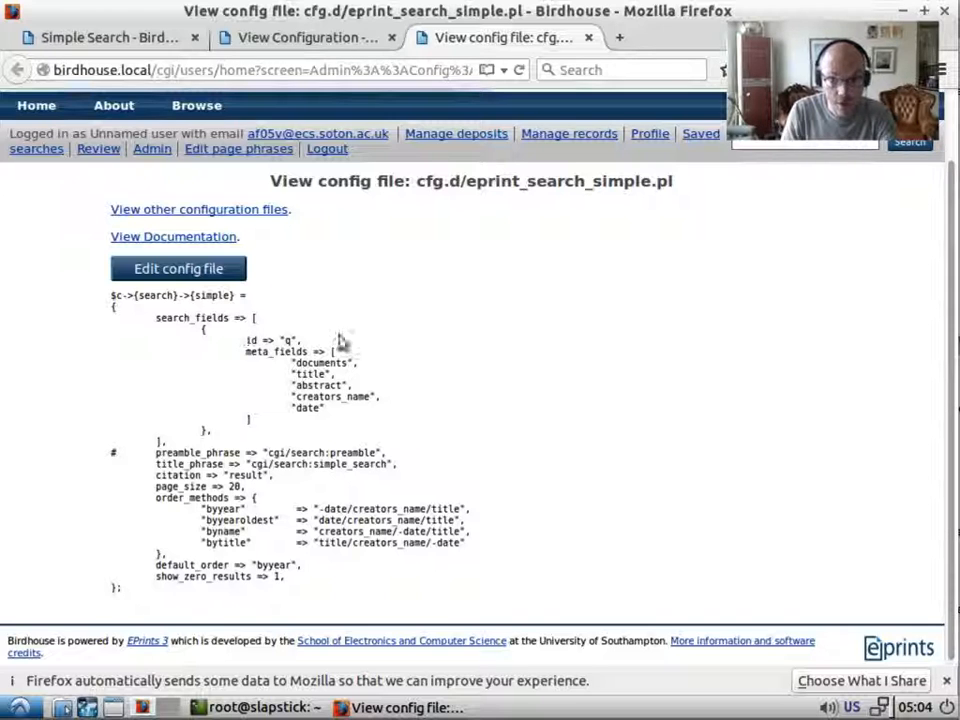
scroll(950, 683, up, 1)
scroll(950, 683, up, 1)
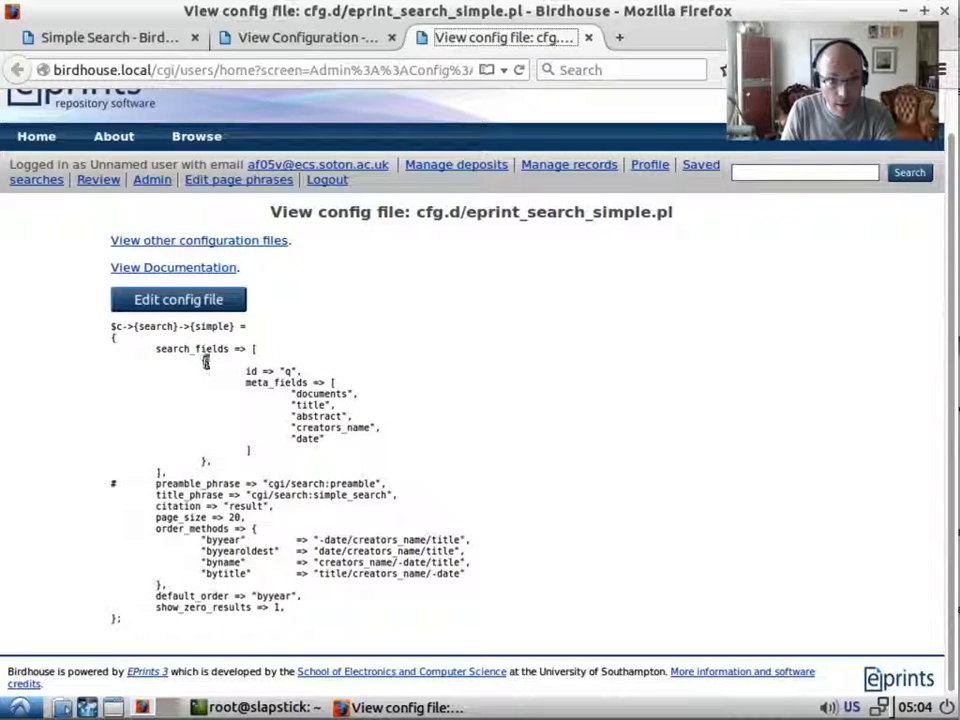
drag(200, 360, 256, 464)
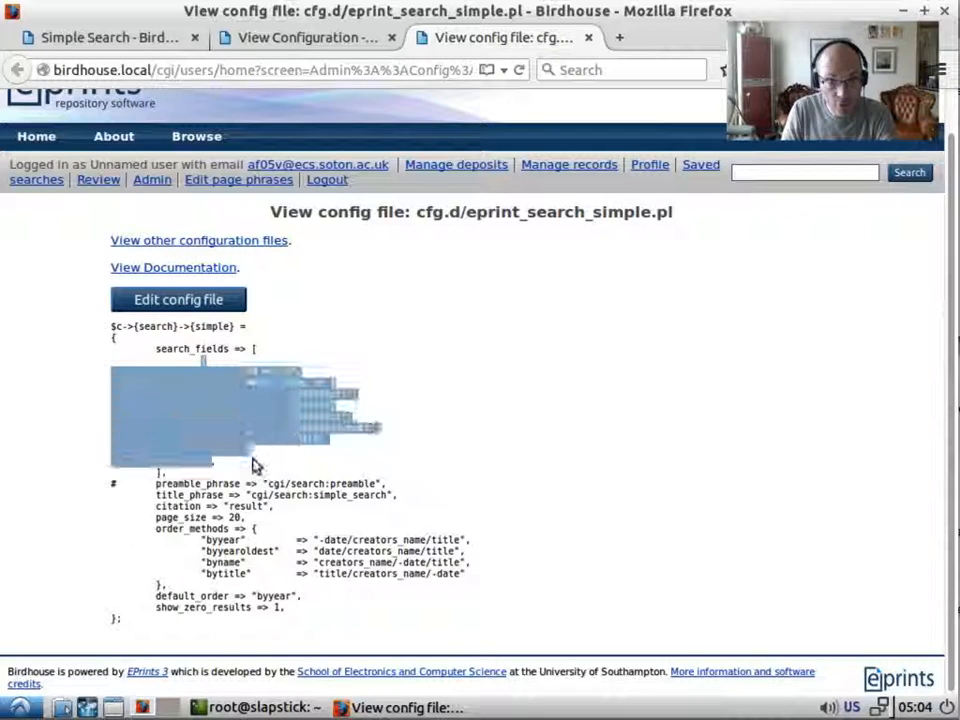
click(316, 395)
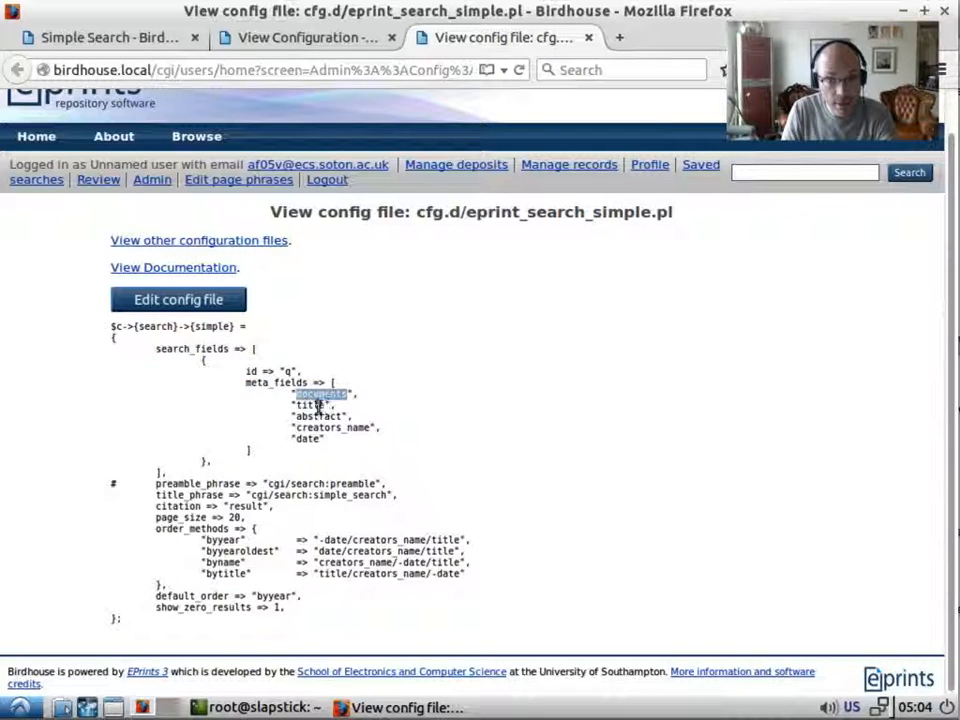
double_click(316, 417)
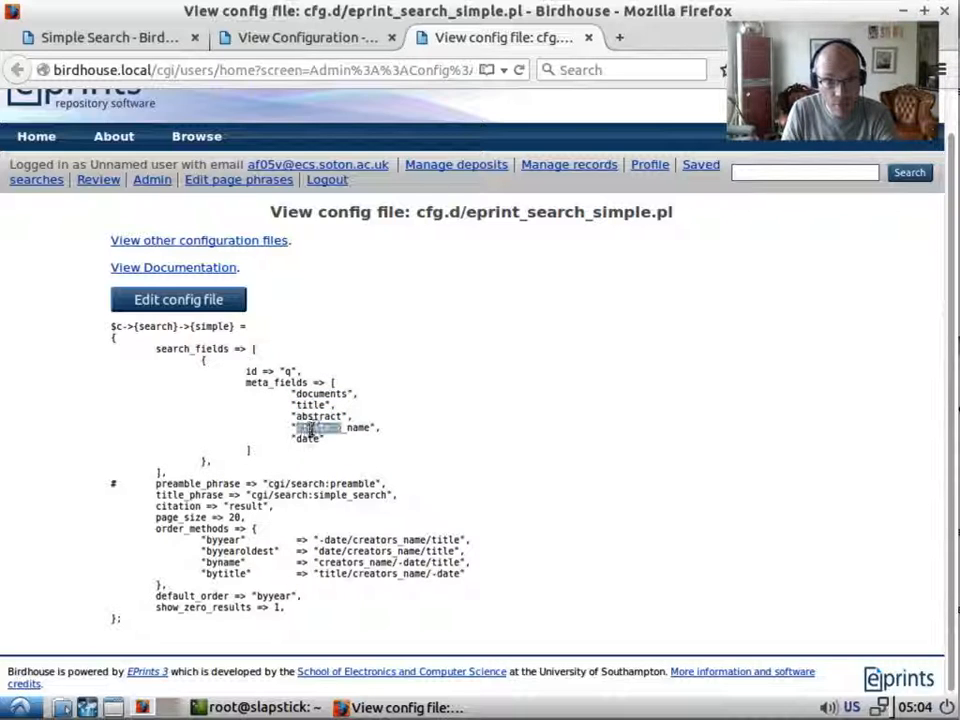
click(309, 437)
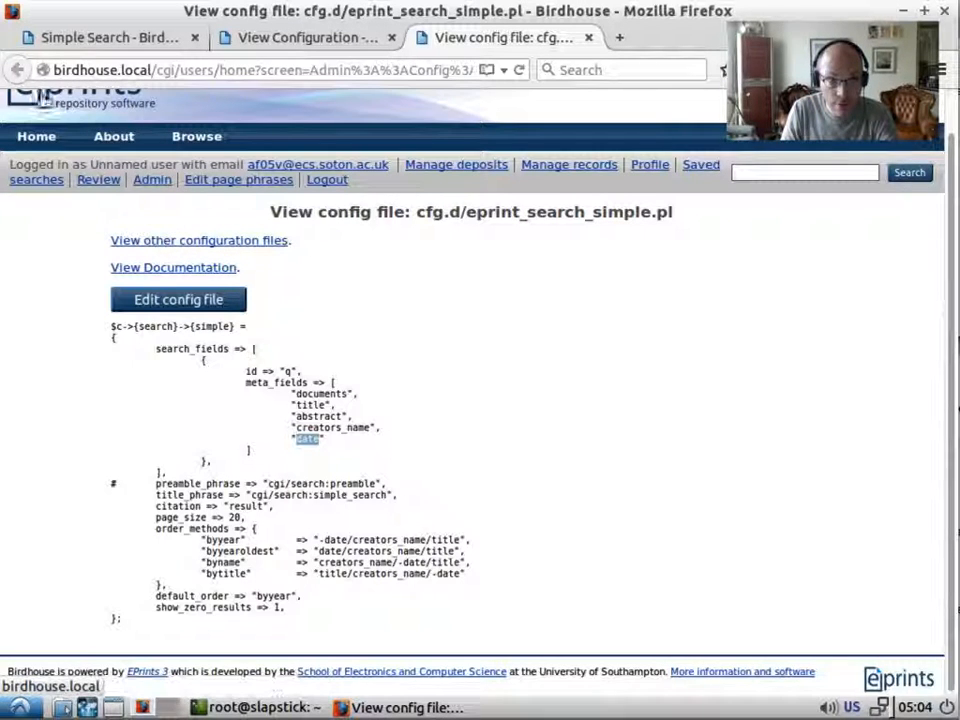
click(283, 42)
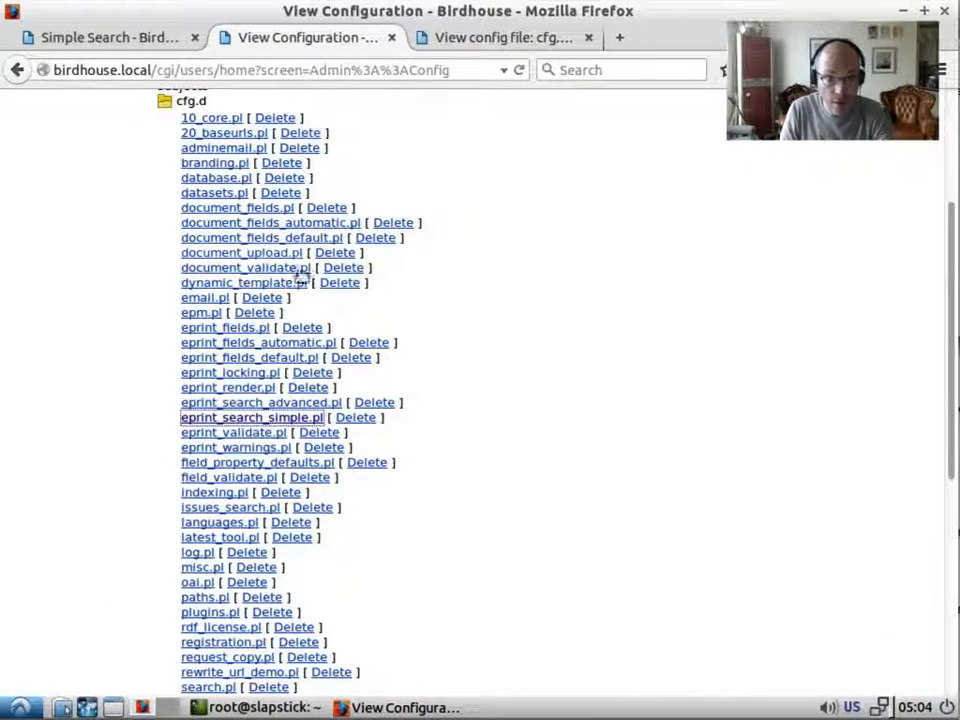
- View eprint_search_advanced.pl in its own tab and select its list of search fields
right_click(273, 406)
click(360, 416)
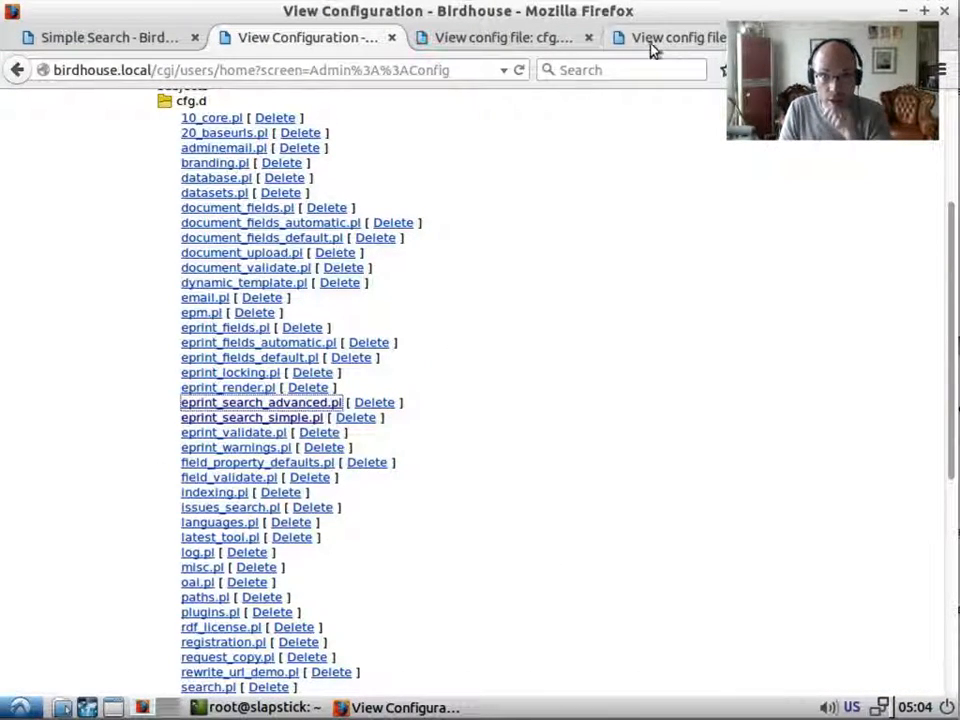
click(505, 38)
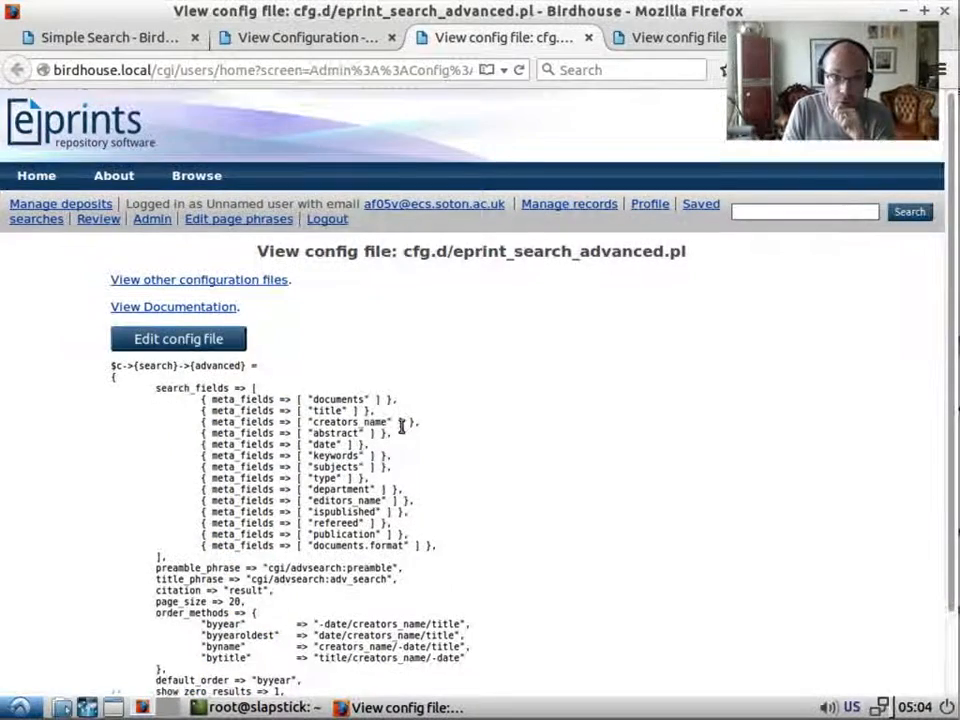
scroll(400, 430, down, 1)
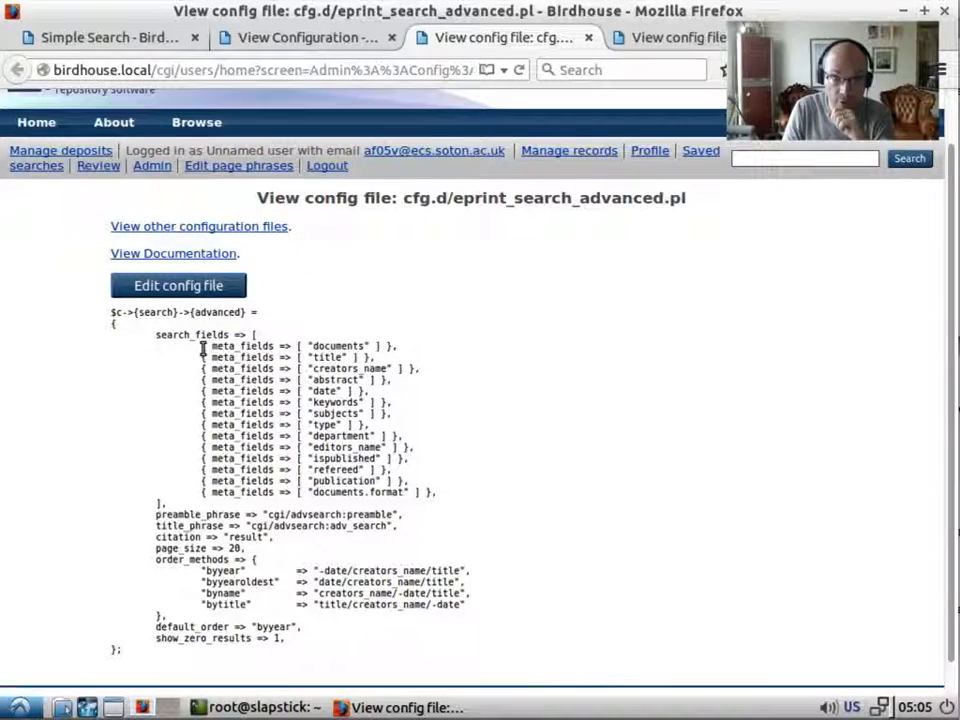
mouse_move(203, 346)
mouse_down()
mouse_move(415, 392)
mouse_move(428, 490)
mouse_move(438, 493)
mouse_up()
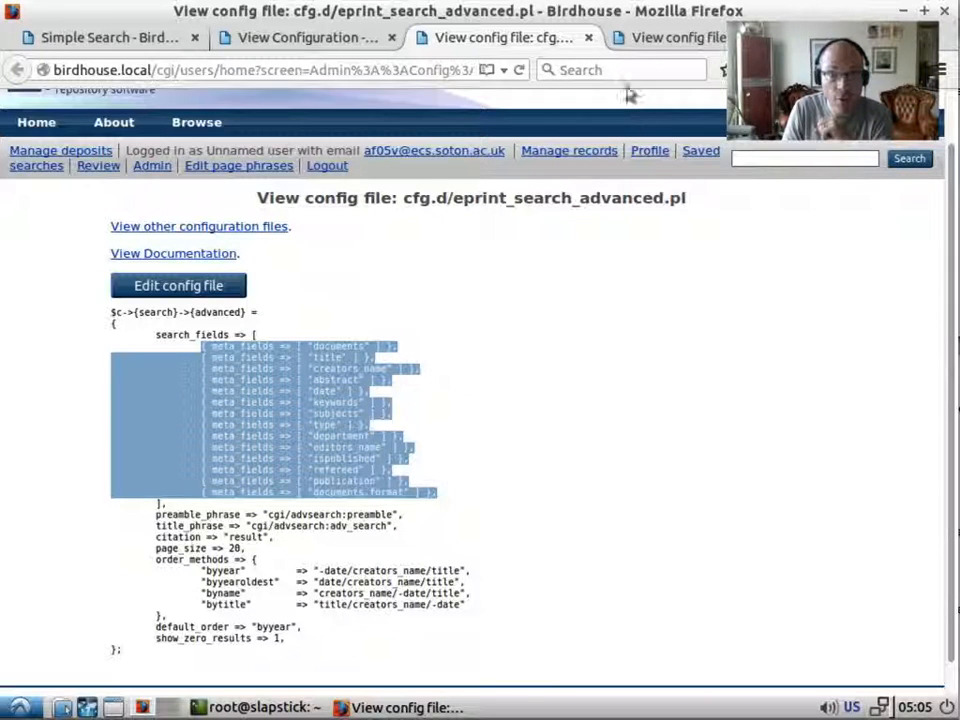
- Back in the simple config, highlight the title field name and its search field id setting
click(672, 38)
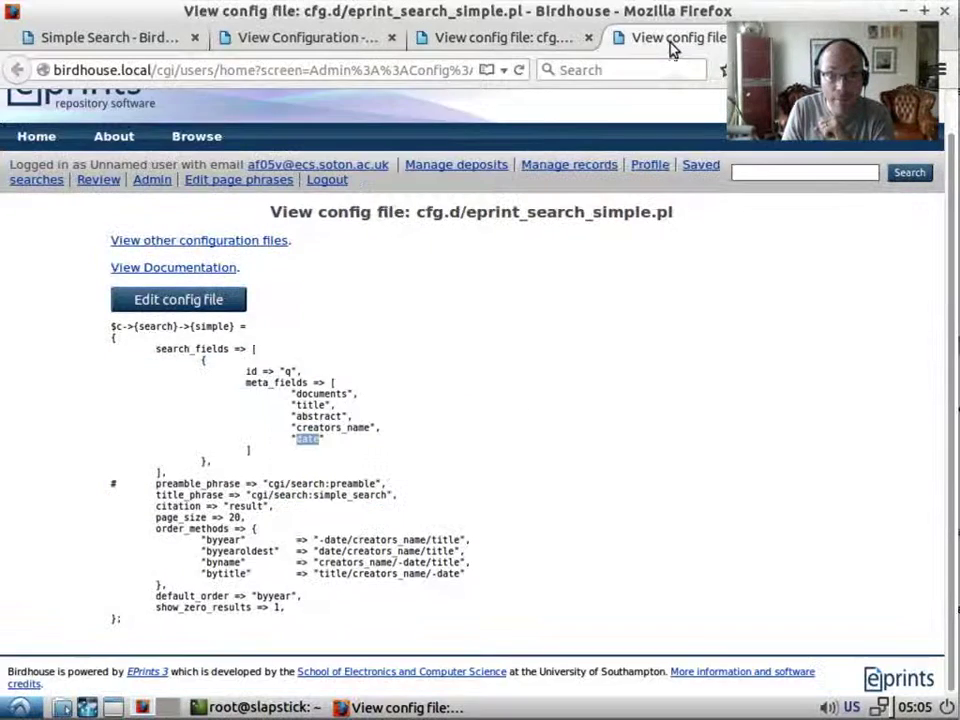
click(343, 394)
double_click(312, 405)
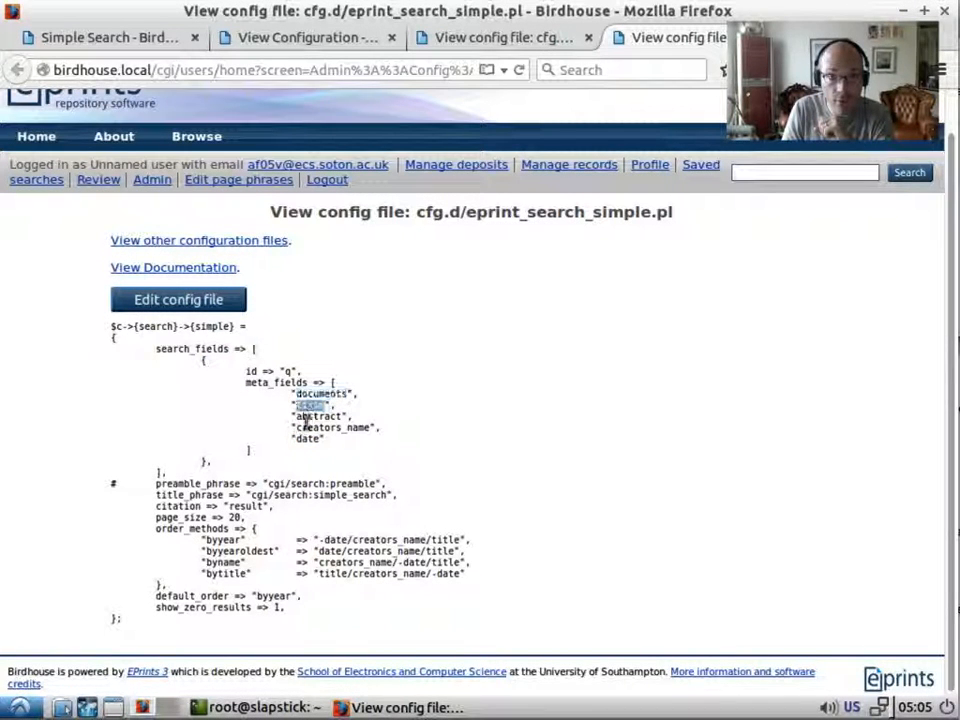
drag(247, 370, 299, 374)
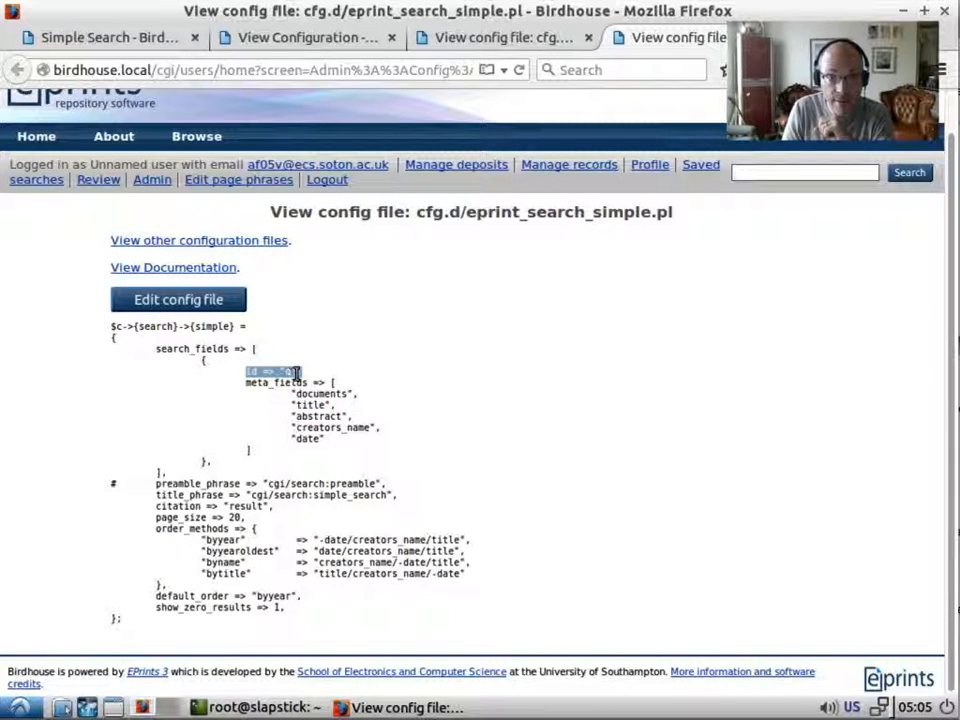
- Inspect the HTML of the search box on the Simple Search page
click(305, 37)
click(110, 37)
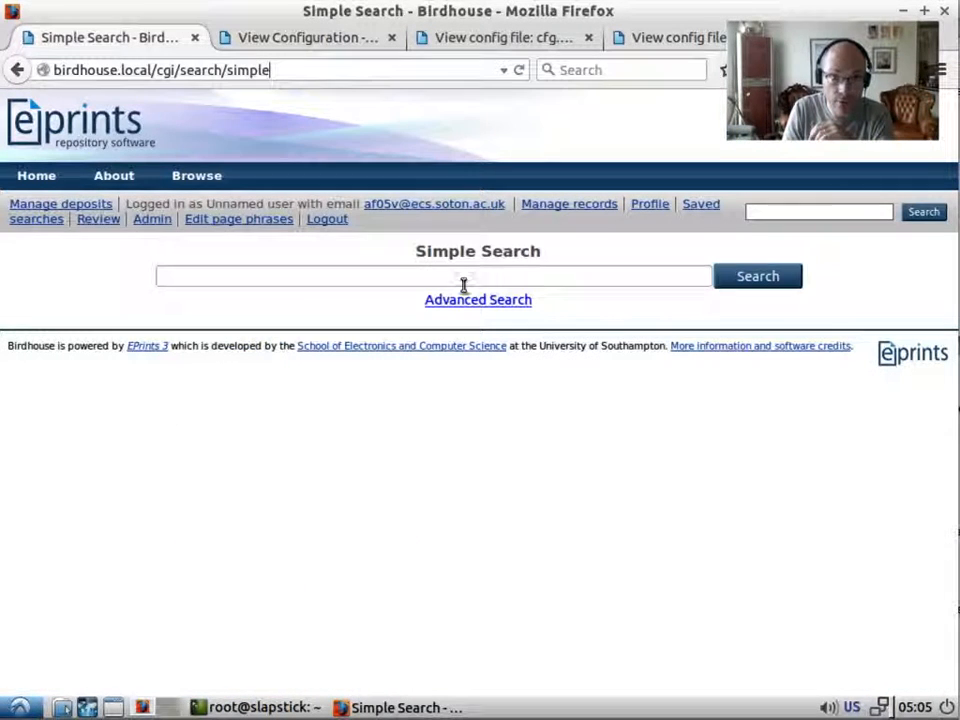
right_click(472, 276)
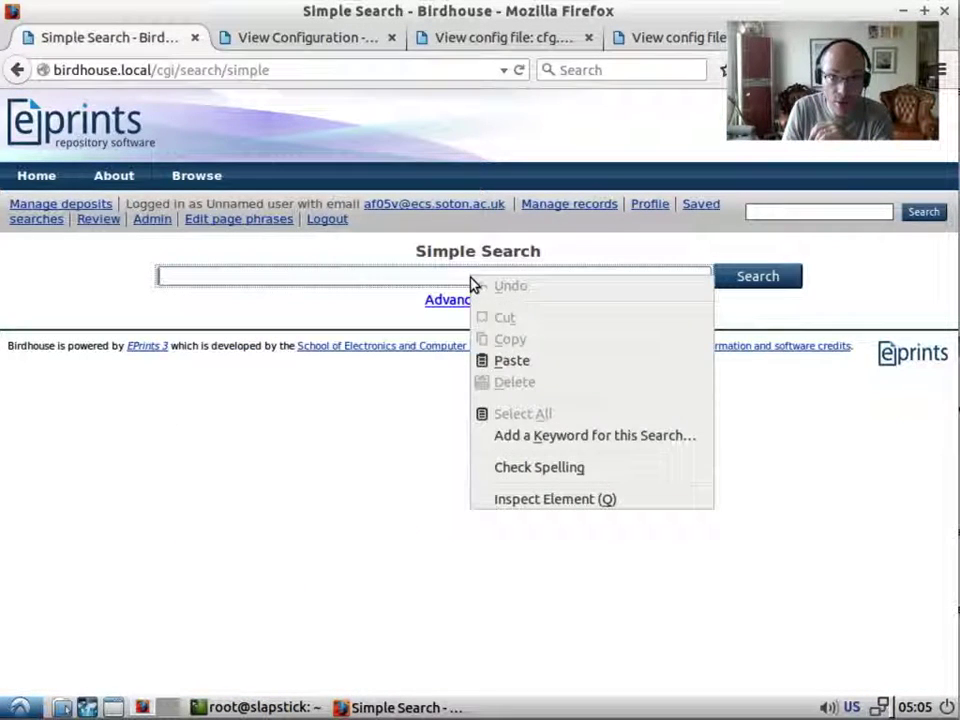
click(590, 499)
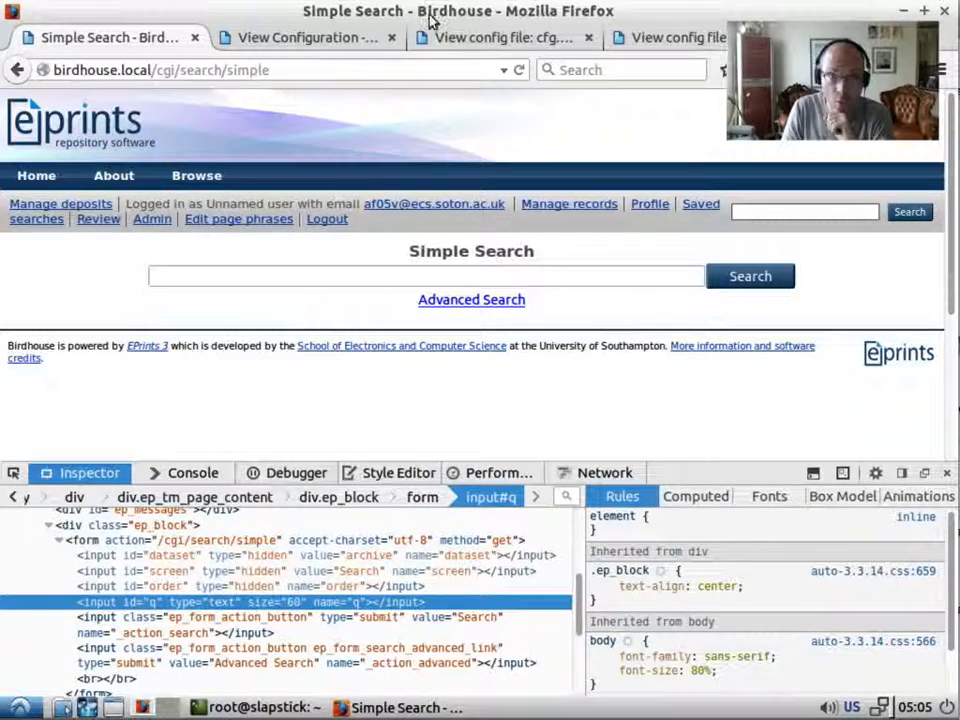
- Inspect the HTML of the Title field on the Advanced Search page
click(490, 300)
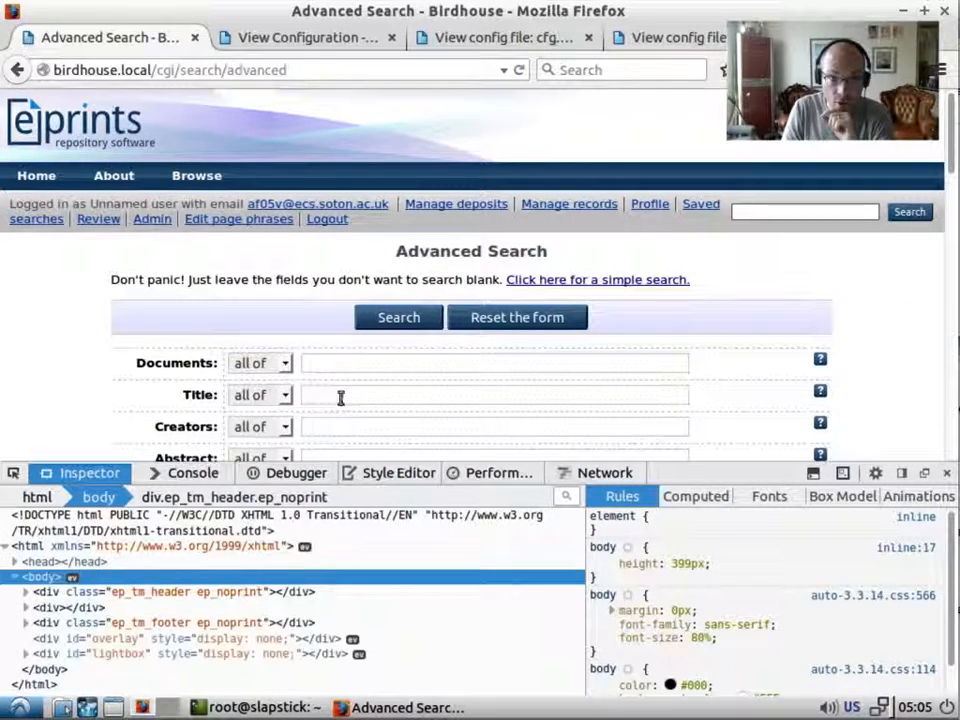
right_click(345, 397)
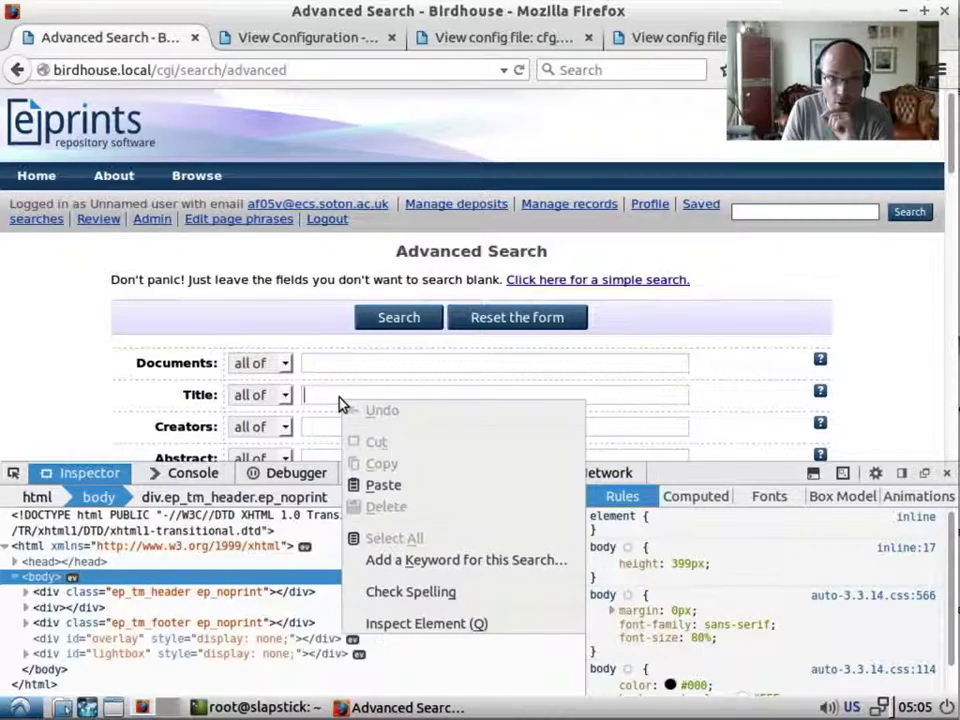
click(426, 623)
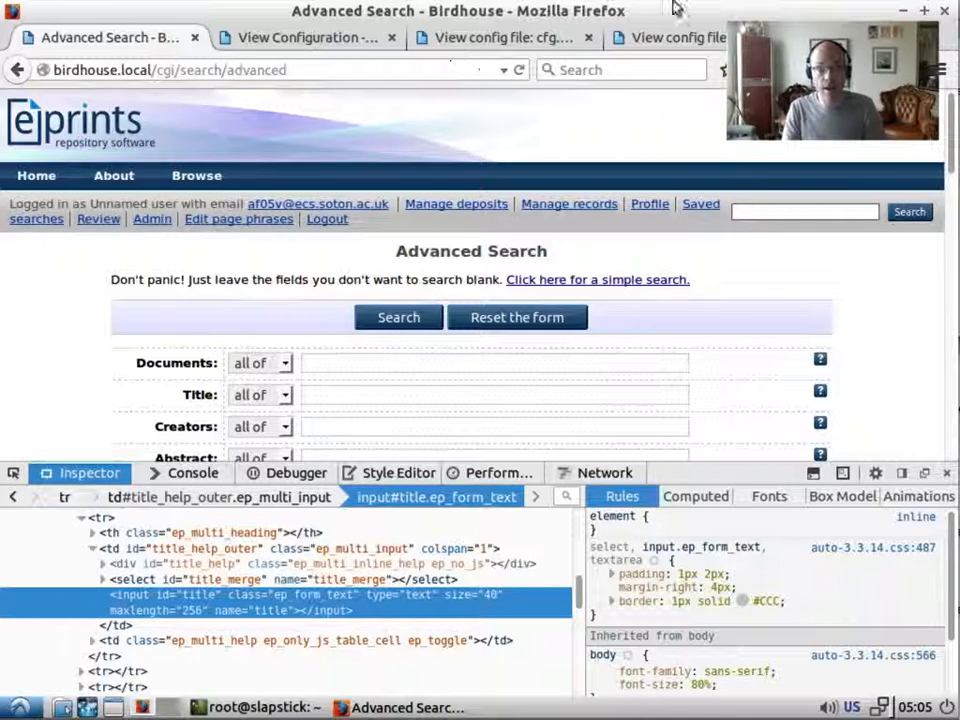
- Edit eprint_search_advanced.pl and start a new line after the documents.format entry on line 17
click(500, 37)
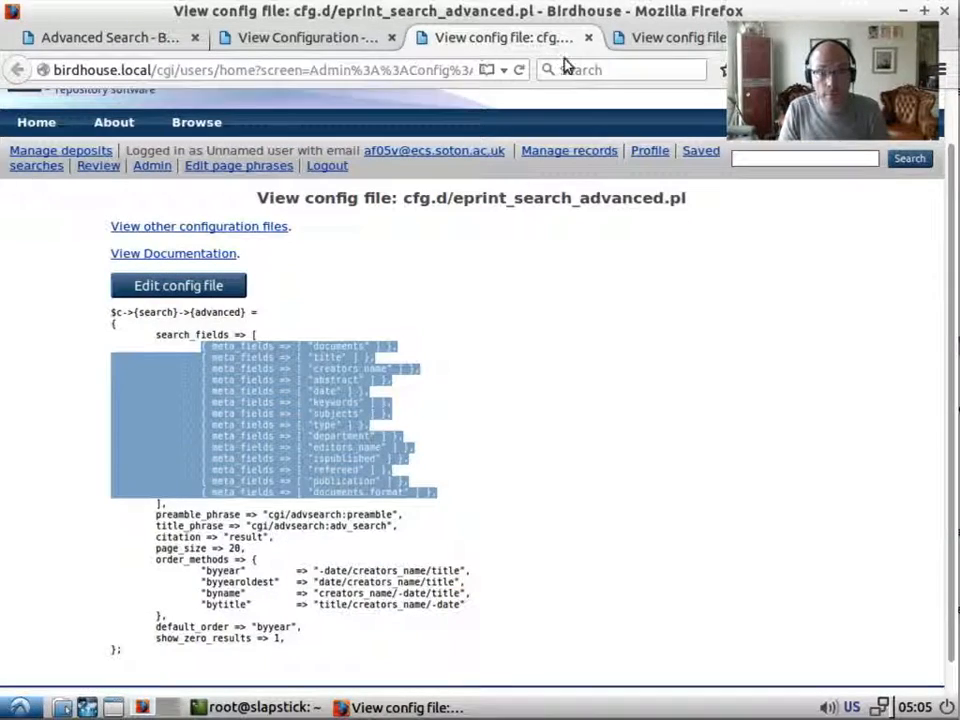
click(452, 440)
scroll(452, 463, down, 1)
click(180, 255)
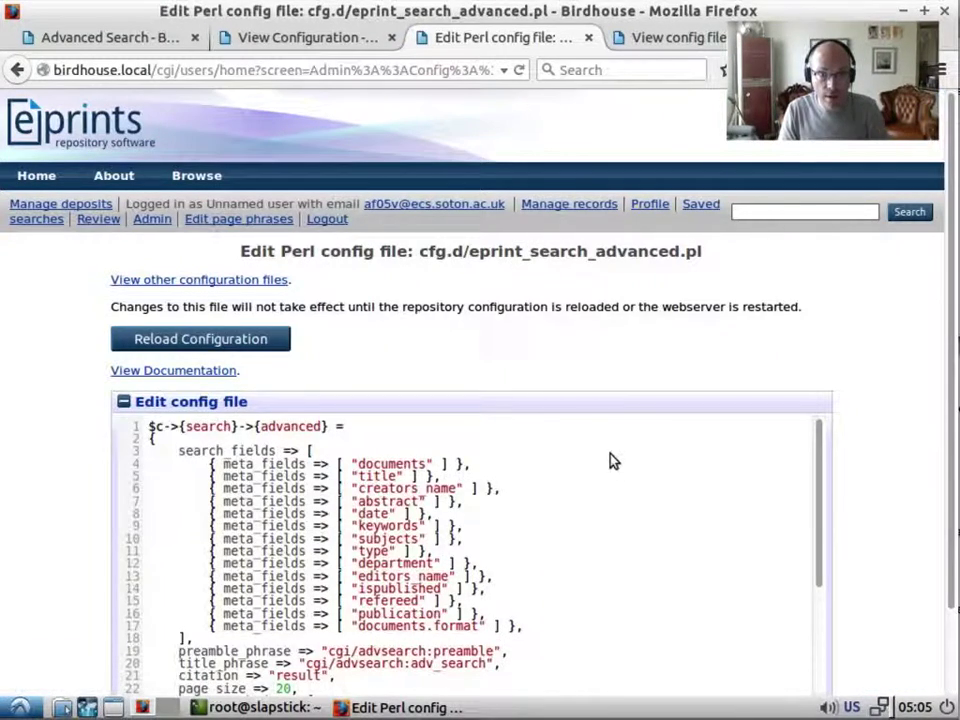
scroll(613, 460, down, 5)
click(540, 487)
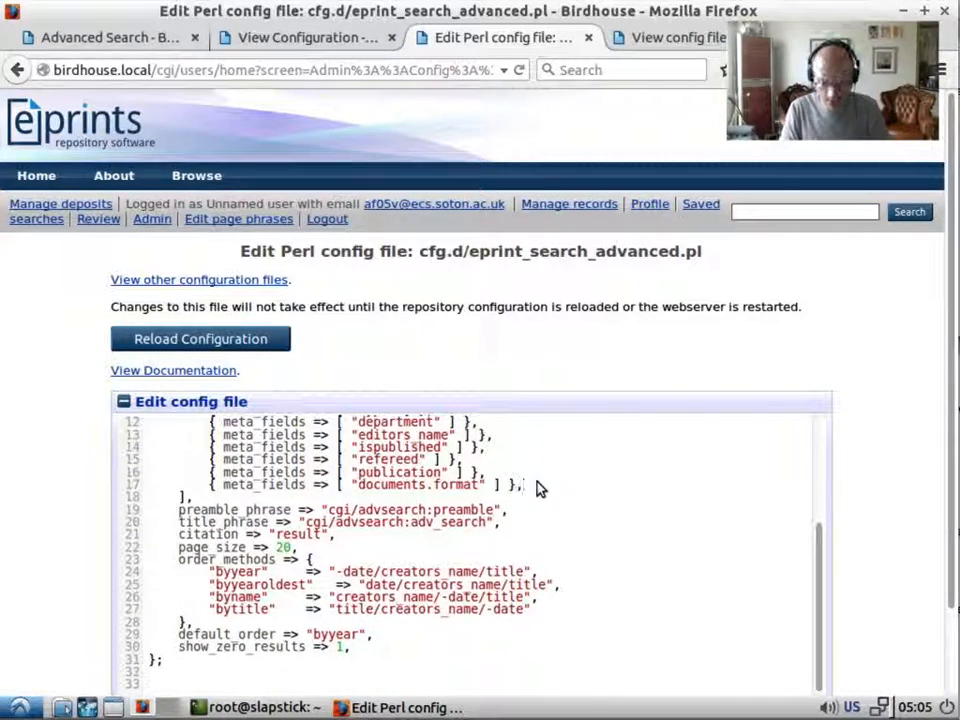
key(Return)
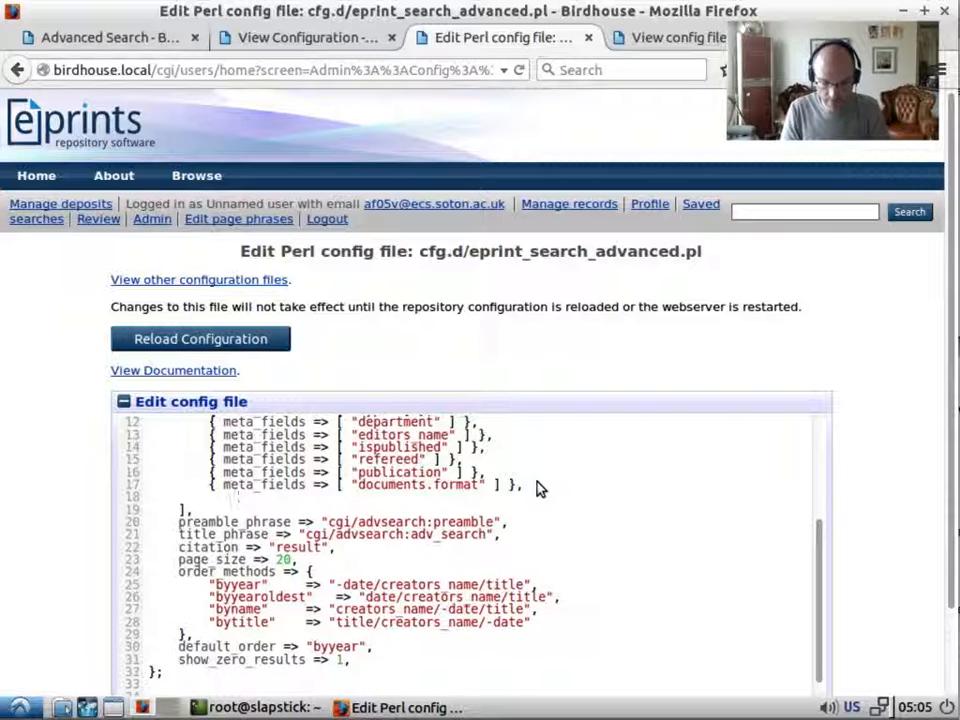
scroll(540, 487, up, 5)
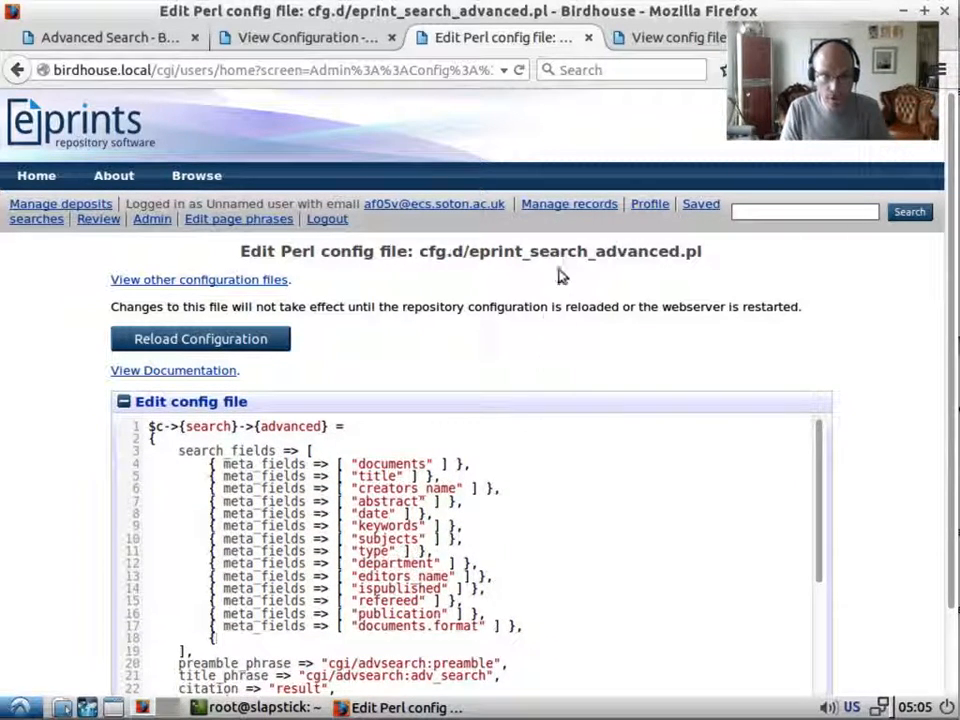
click(300, 37)
scroll(362, 228, down, 1)
scroll(362, 228, up, 1)
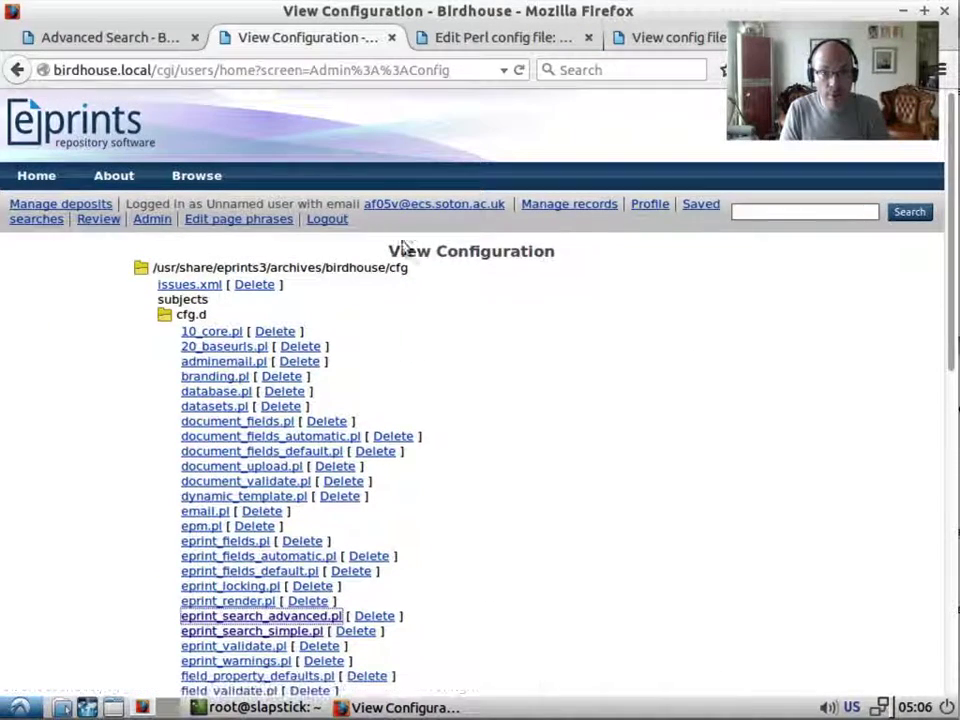
- Via Admin Config. Tools > Manage Metadata Fields, view the Eprints dataset fields and select 'datestamp'
click(152, 219)
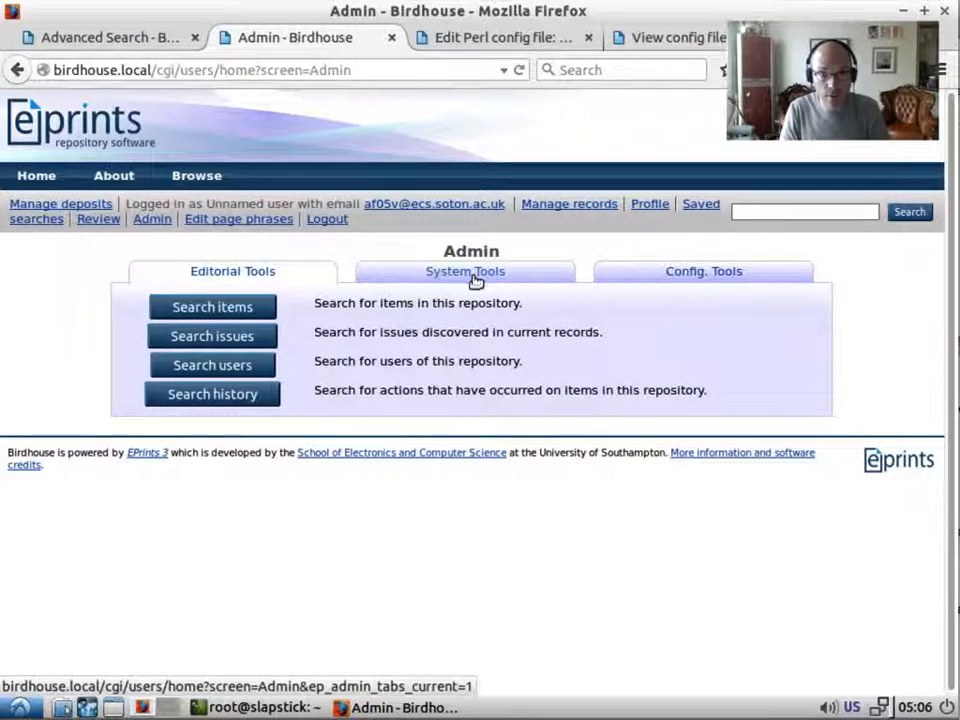
click(472, 272)
click(613, 281)
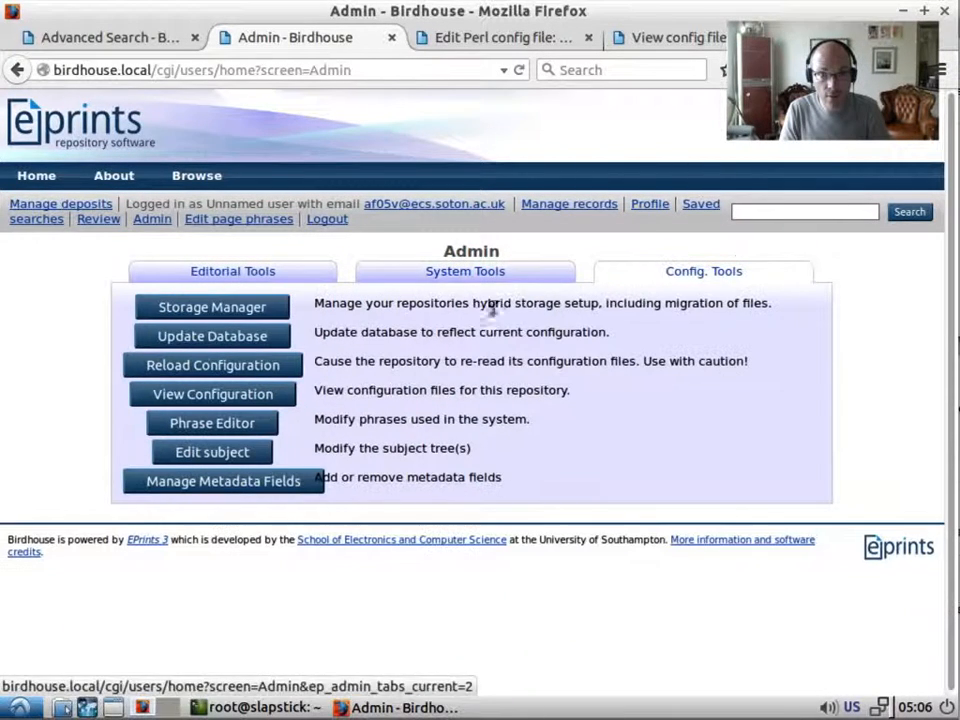
click(240, 482)
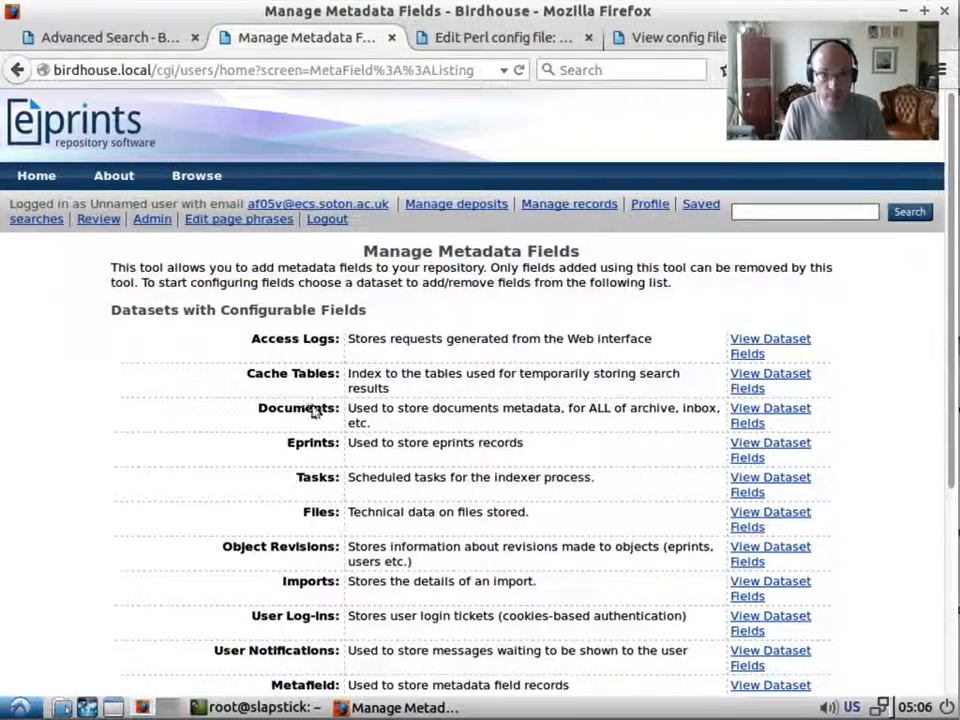
click(747, 457)
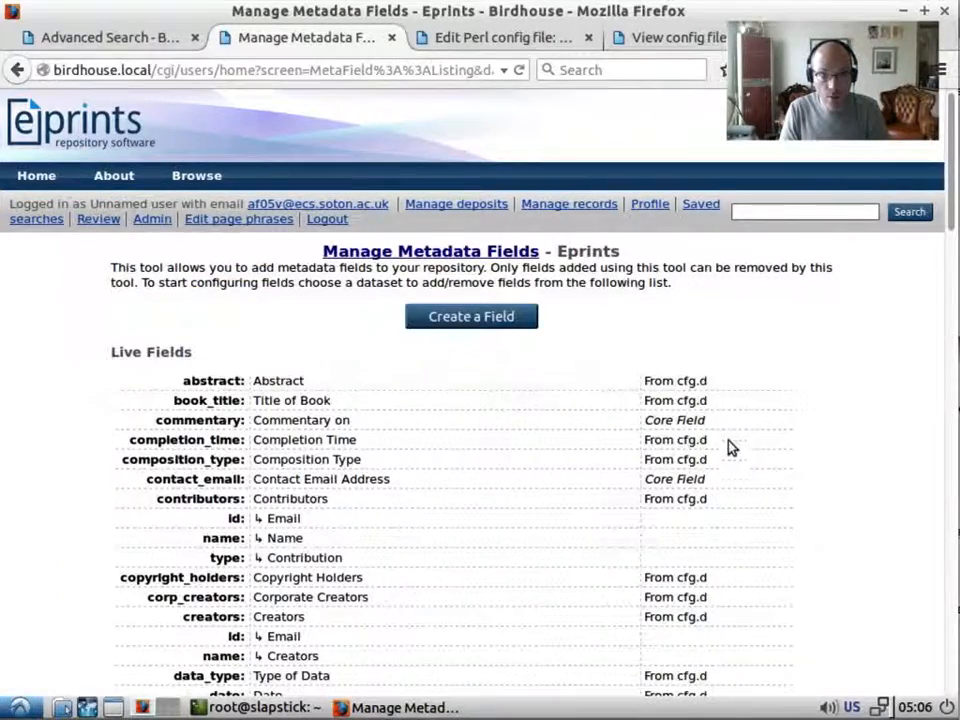
scroll(545, 454, down, 3)
scroll(545, 454, down, 3)
scroll(545, 454, down, 3)
scroll(545, 454, down, 2)
scroll(545, 454, down, 3)
scroll(545, 454, down, 2)
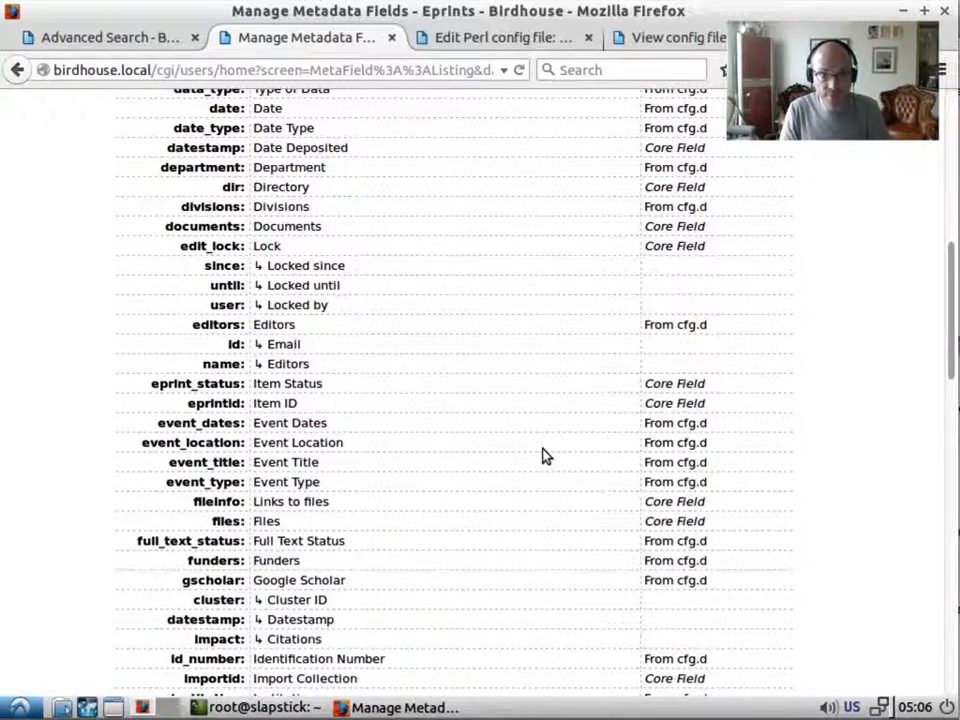
double_click(196, 147)
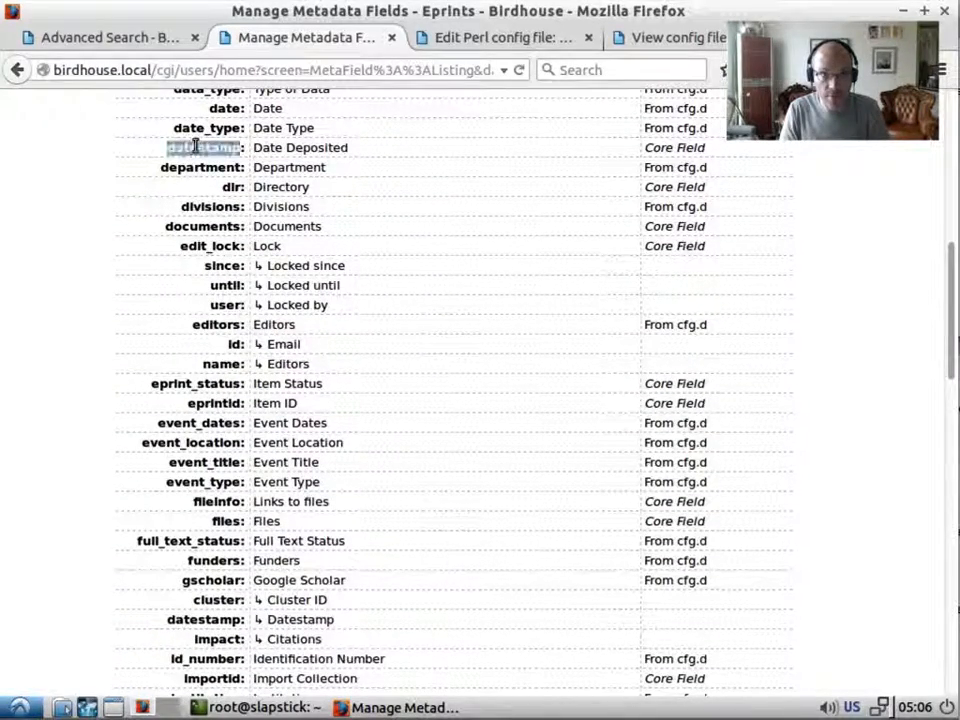
right_click(200, 147)
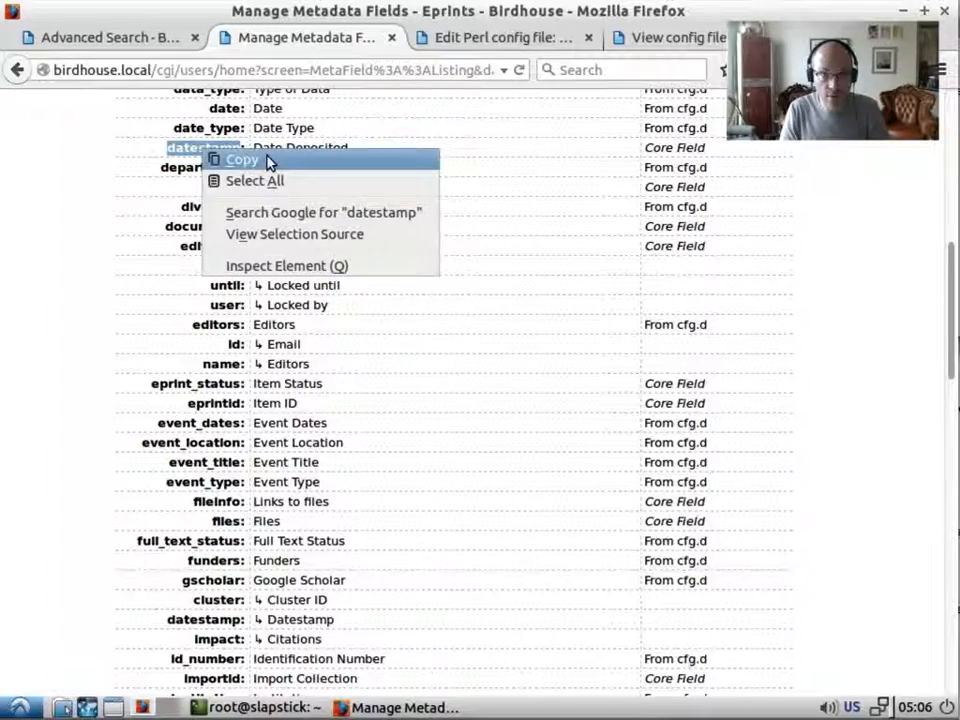
- Add { meta_fields => [ 'datestamp' ] } on line 18 of the advanced search config and save changes
click(245, 160)
click(665, 37)
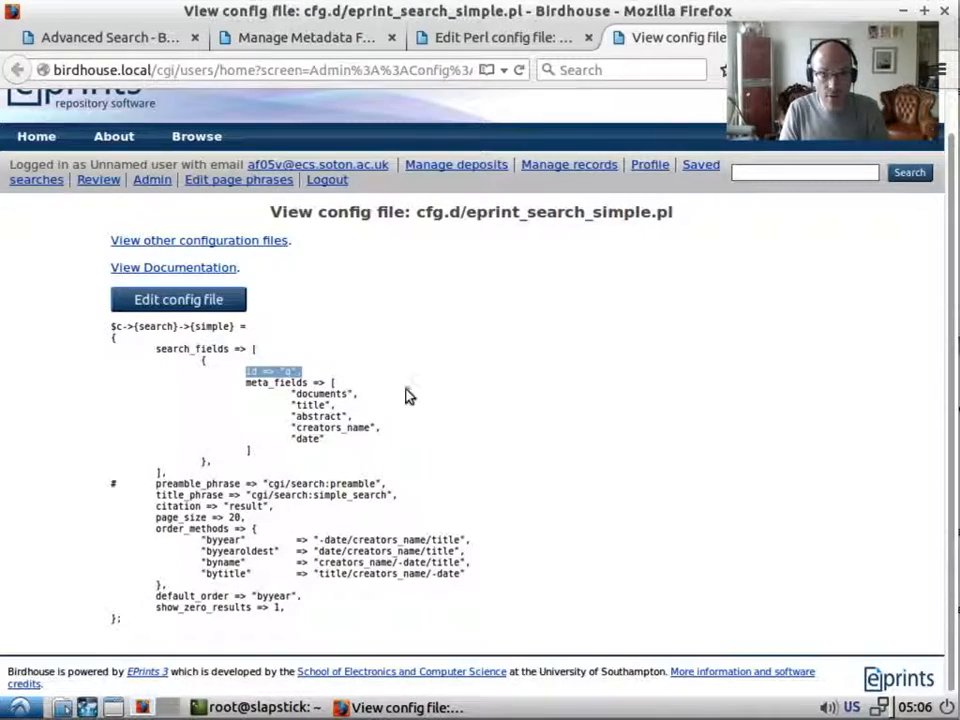
click(495, 37)
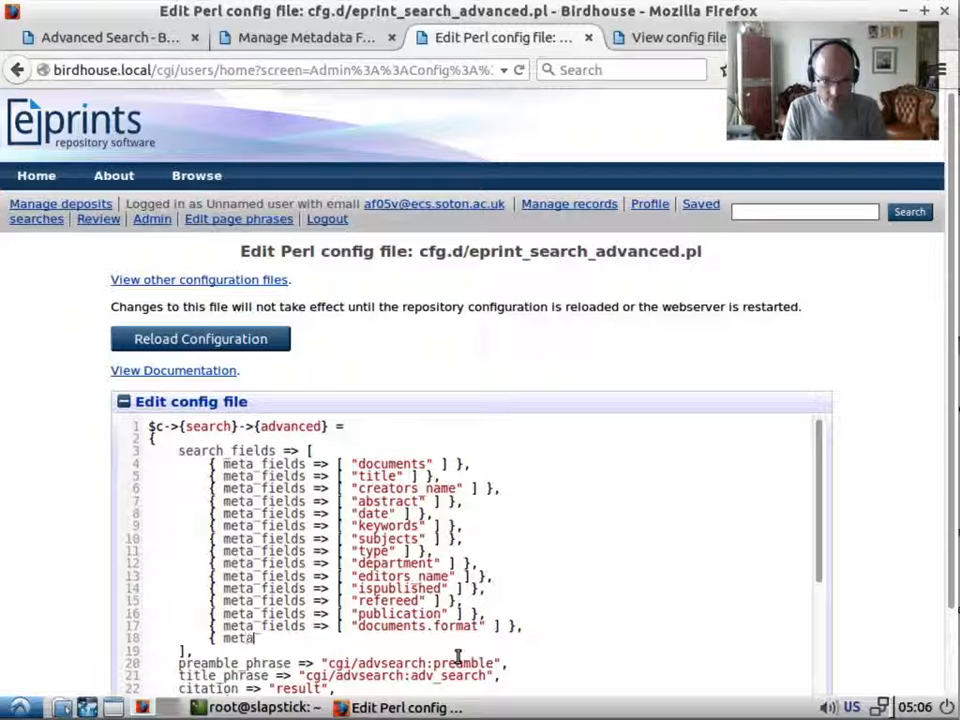
key(BackSpace)
key(BackSpace)
key(BackSpace)
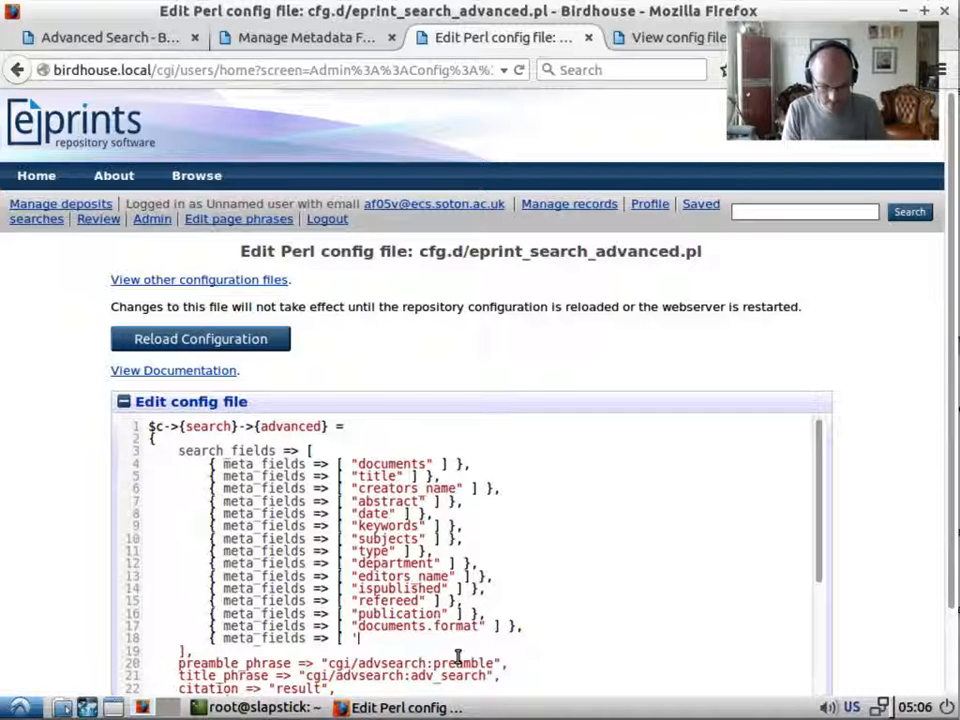
text(datestamp' ] },)
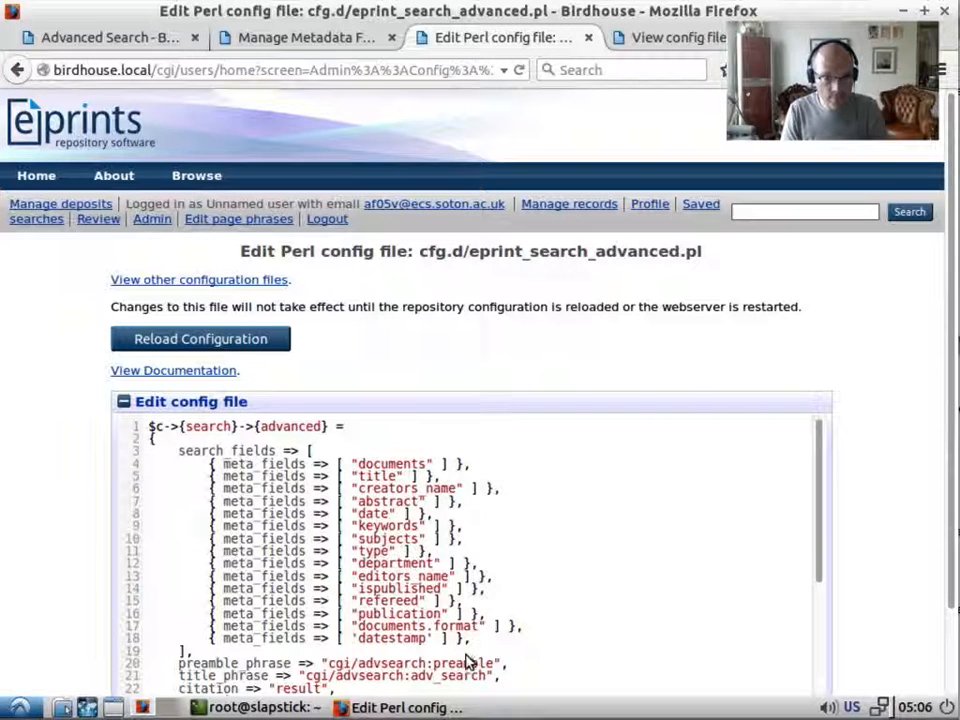
scroll(465, 655, down, 1)
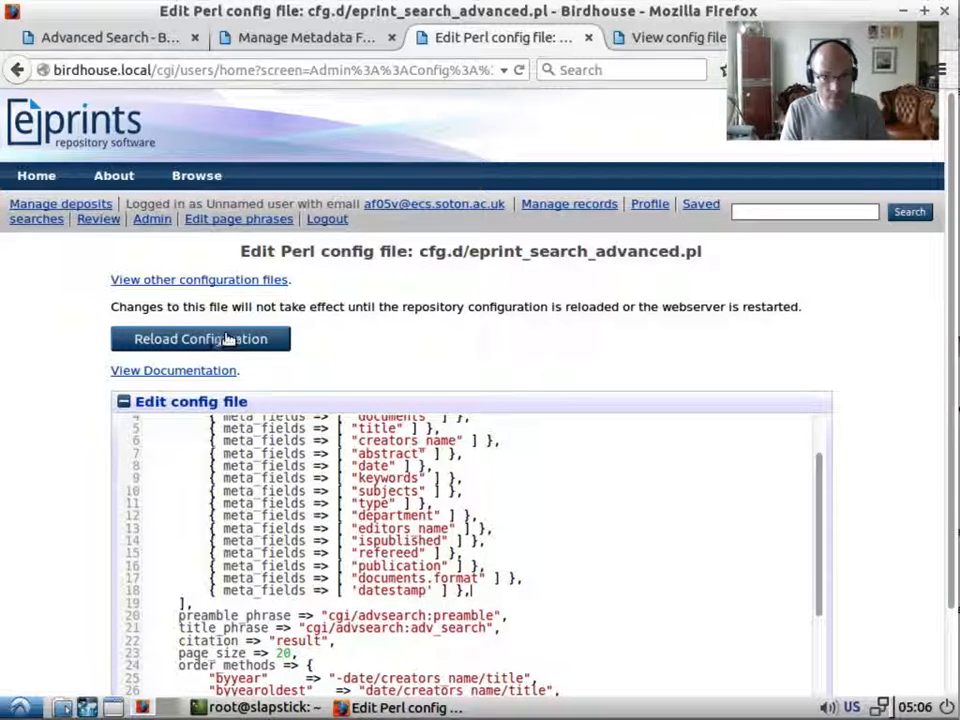
scroll(75, 510, down, 3)
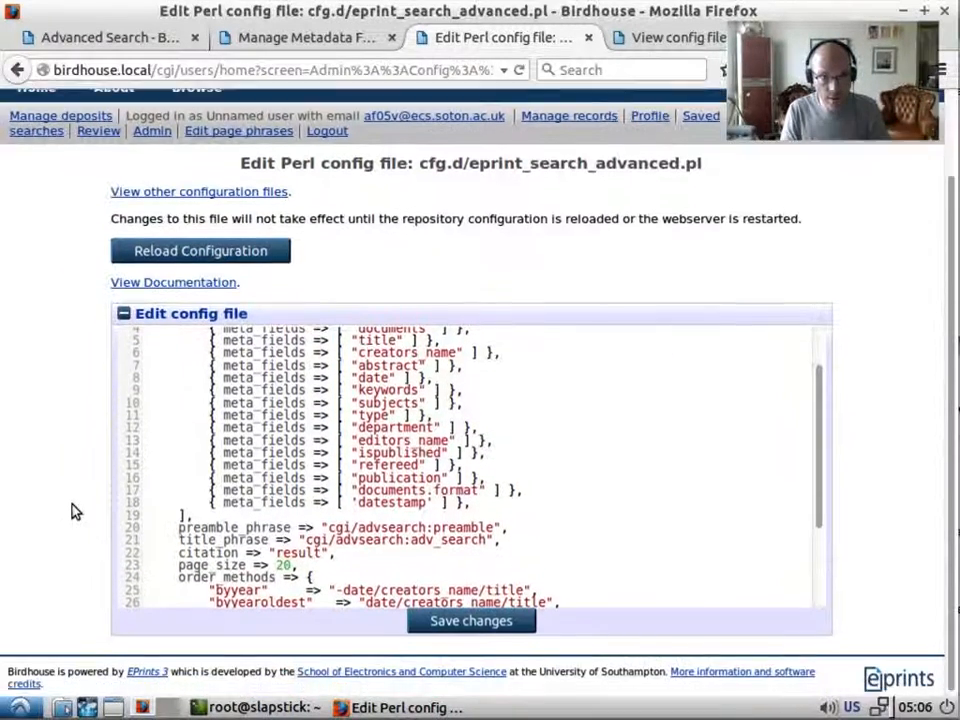
click(471, 621)
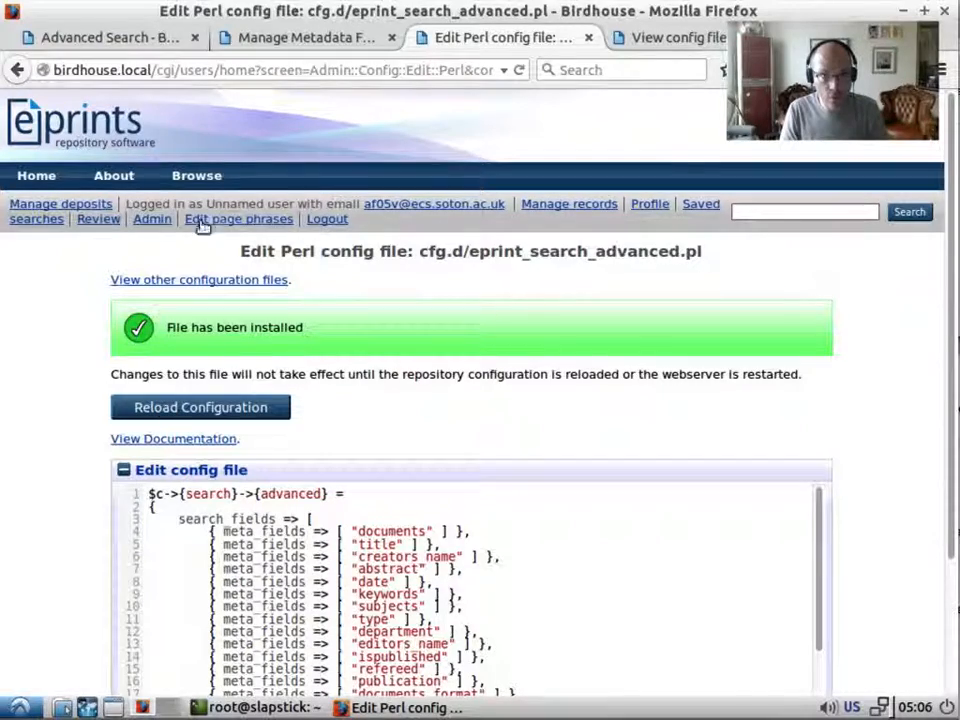
- Reload the repository configuration and refresh the Advanced Search page to pick up the new field
click(96, 37)
mouse_move(196, 175)
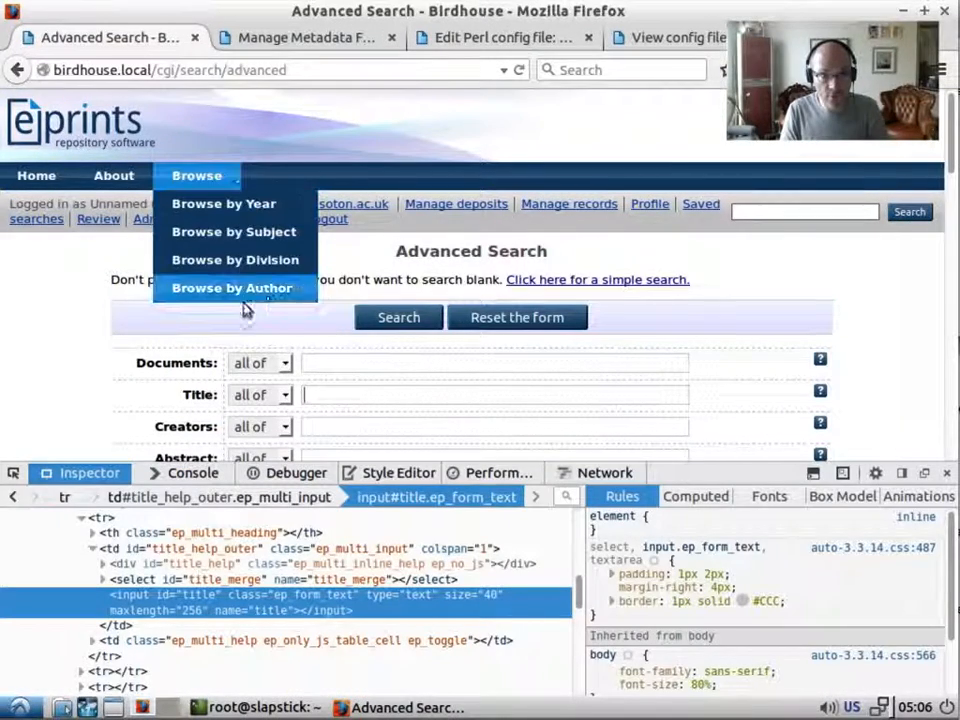
click(946, 472)
click(519, 70)
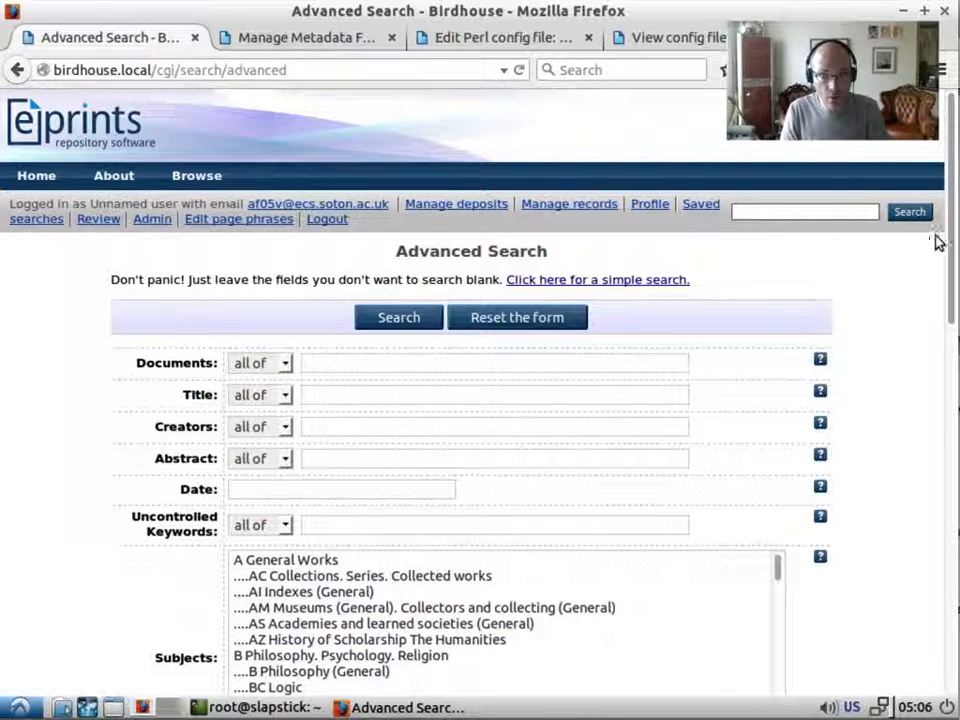
drag(951, 233, 951, 600)
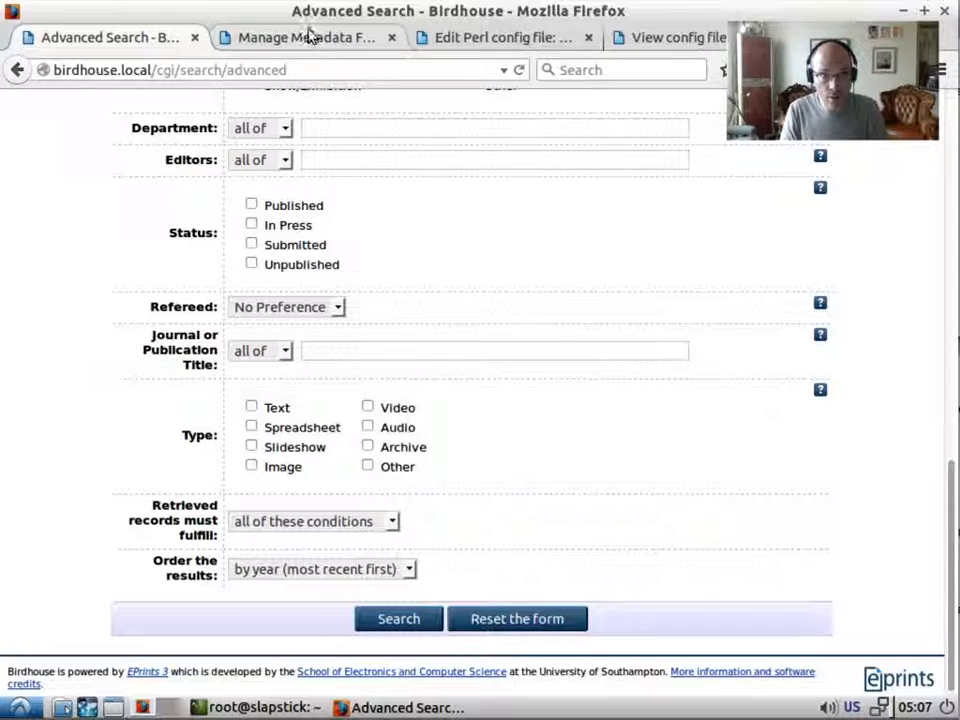
click(540, 40)
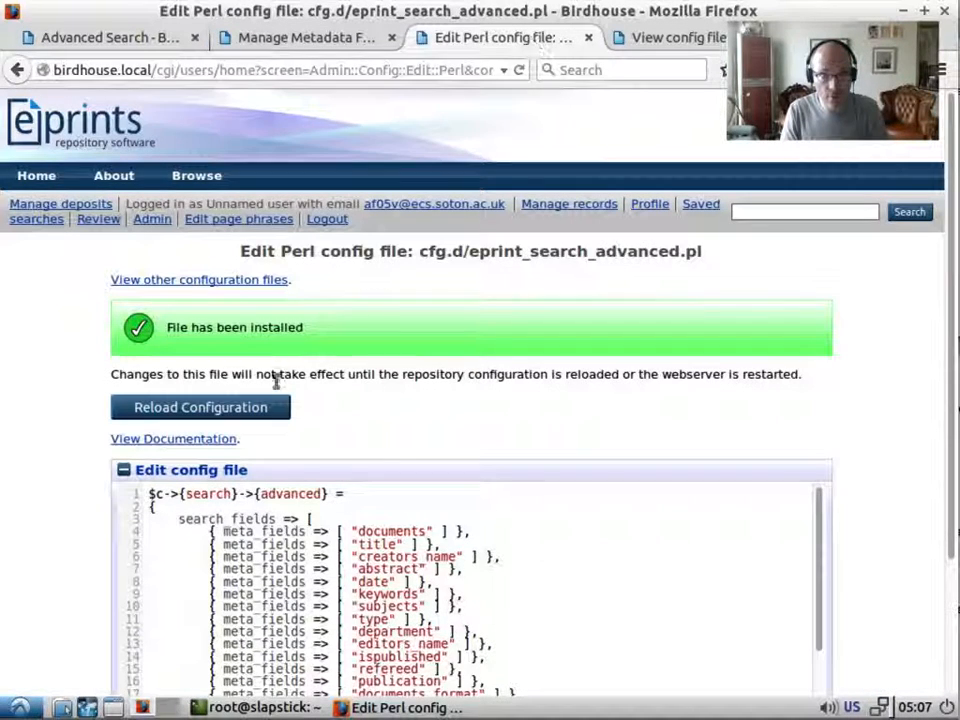
click(200, 407)
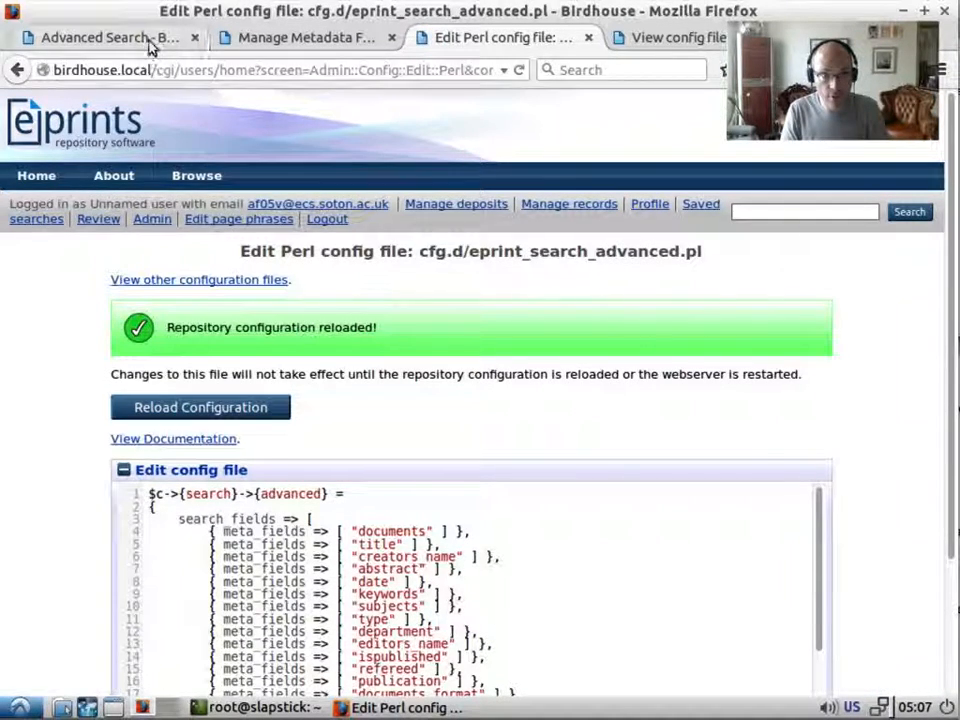
click(110, 37)
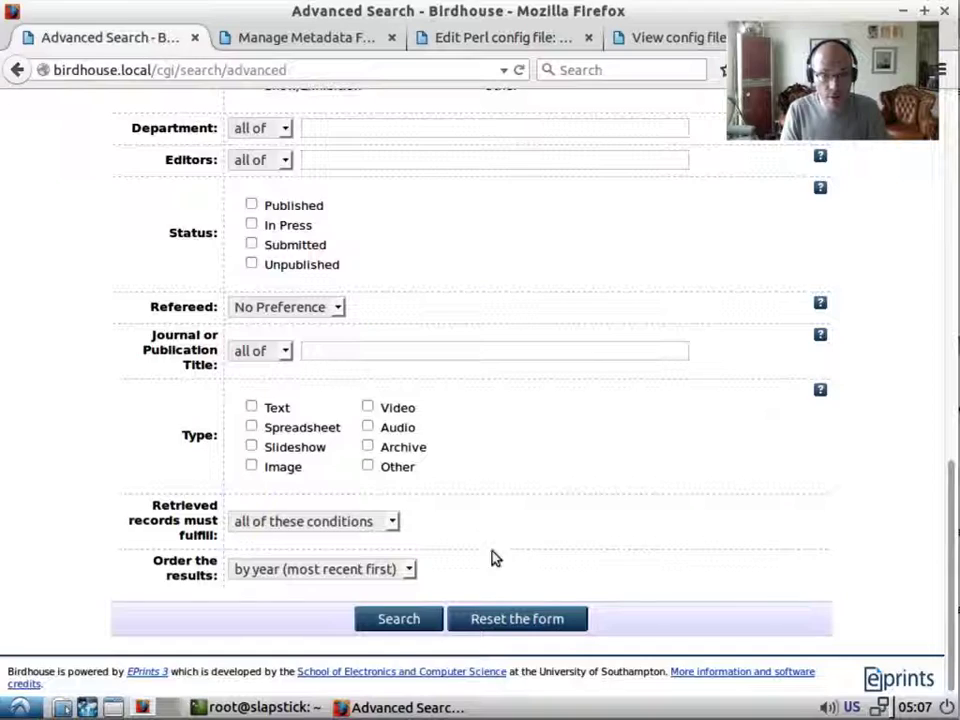
click(520, 70)
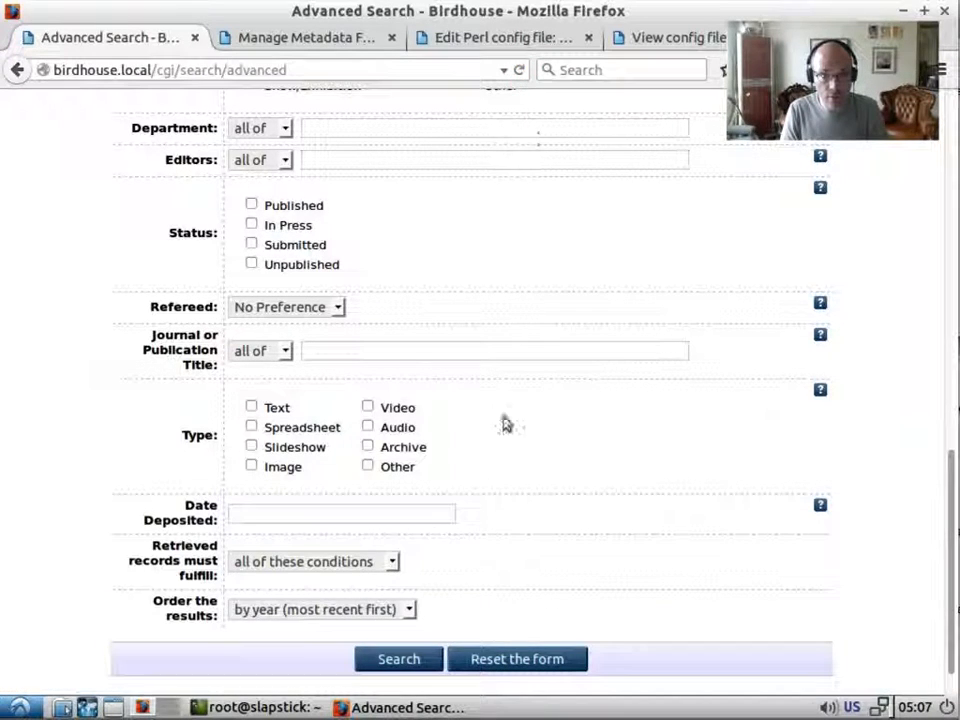
- Check the new Date Deposited field and its ? help text showing example date ranges
click(255, 514)
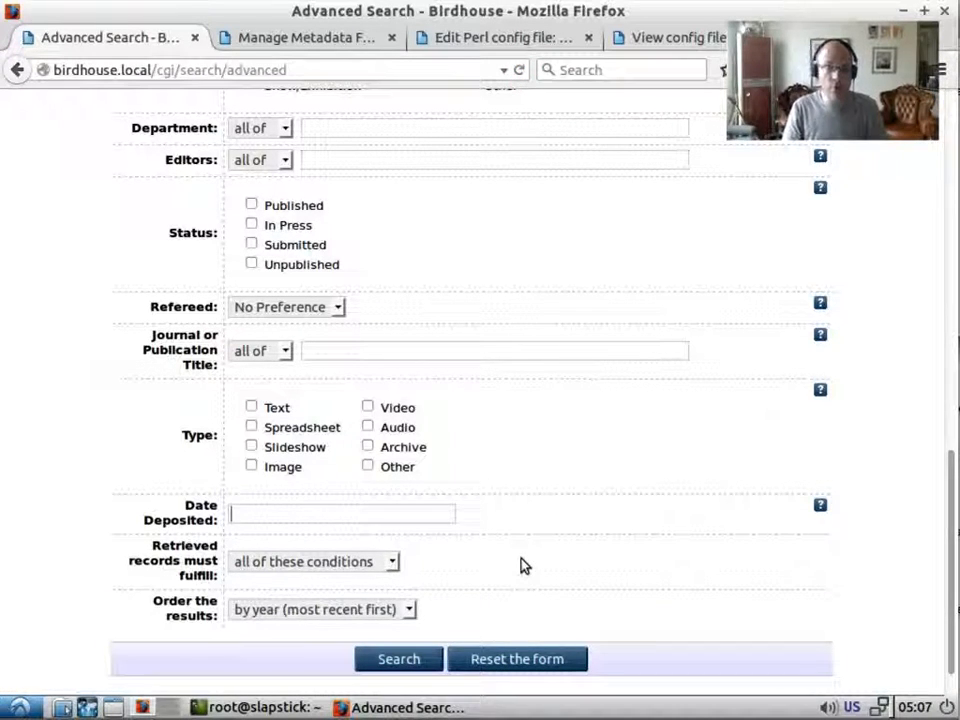
click(820, 505)
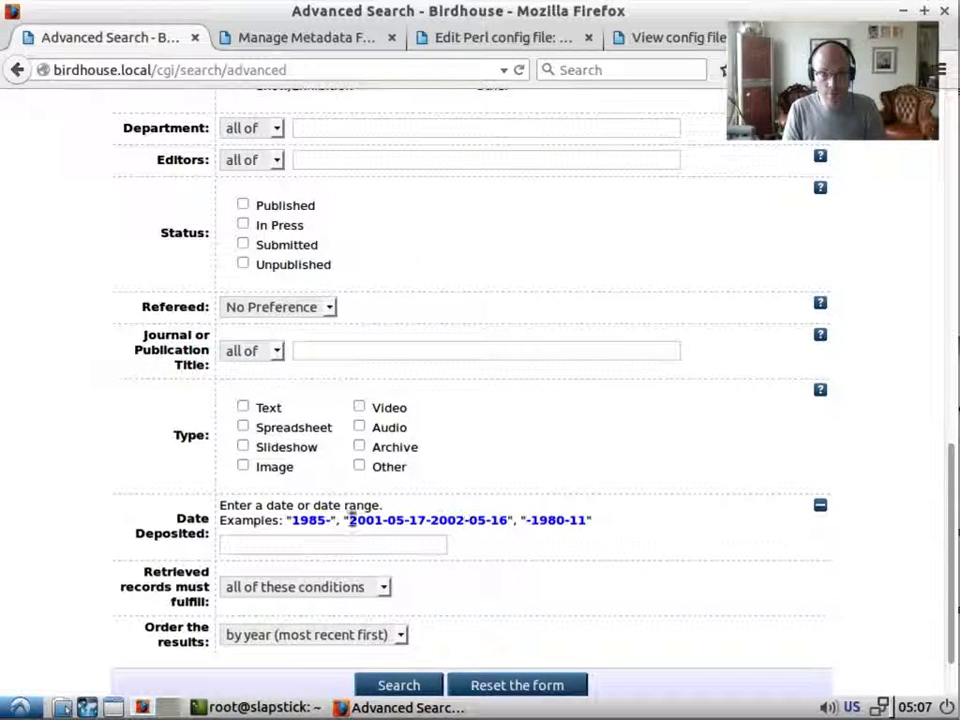
drag(221, 505, 620, 525)
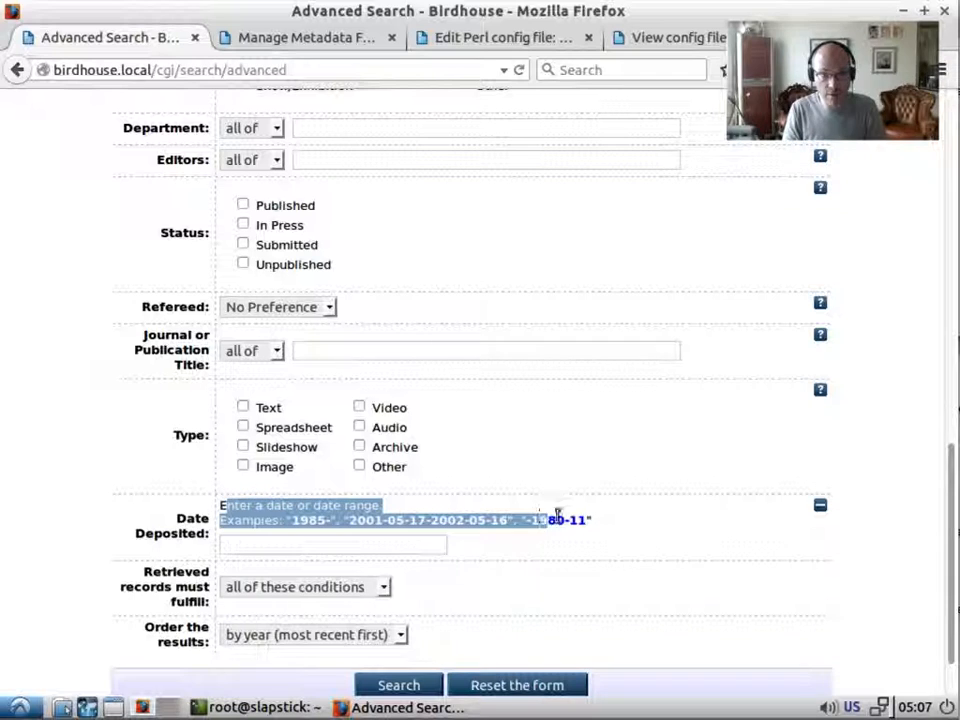
click(612, 534)
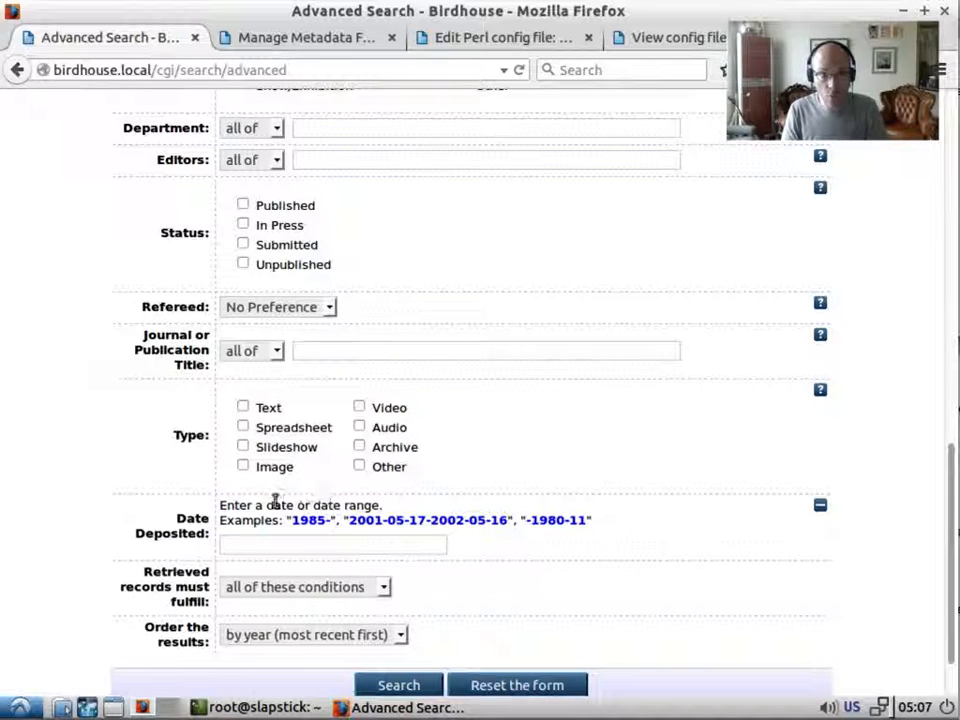
- From the Admin status page, run a quick repository search for 'tortoises'
click(340, 37)
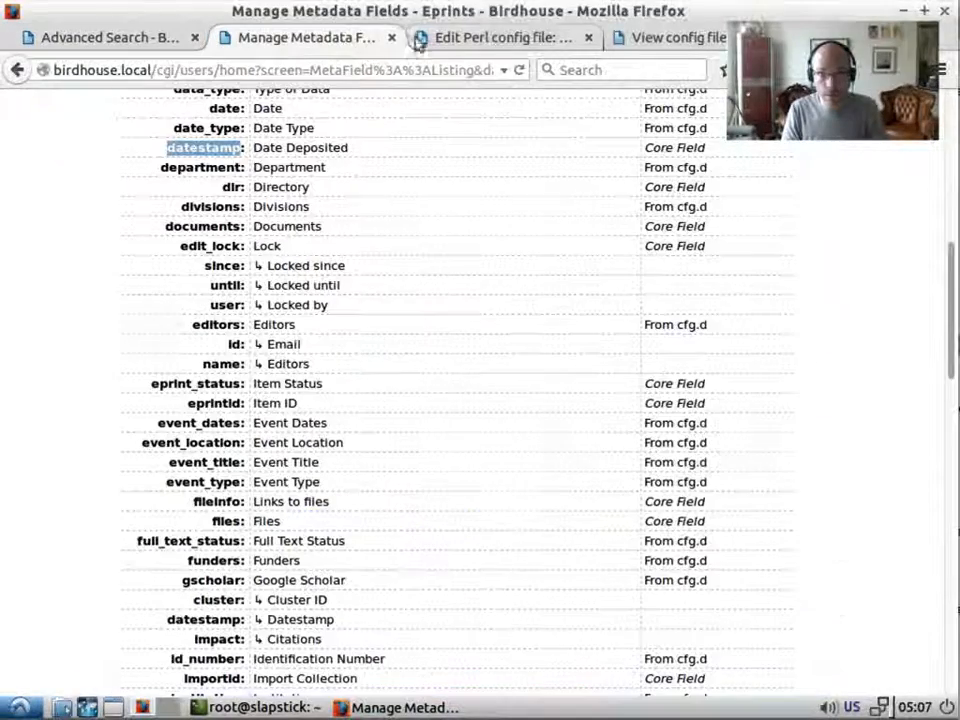
scroll(410, 180, up, 8)
scroll(410, 180, up, 8)
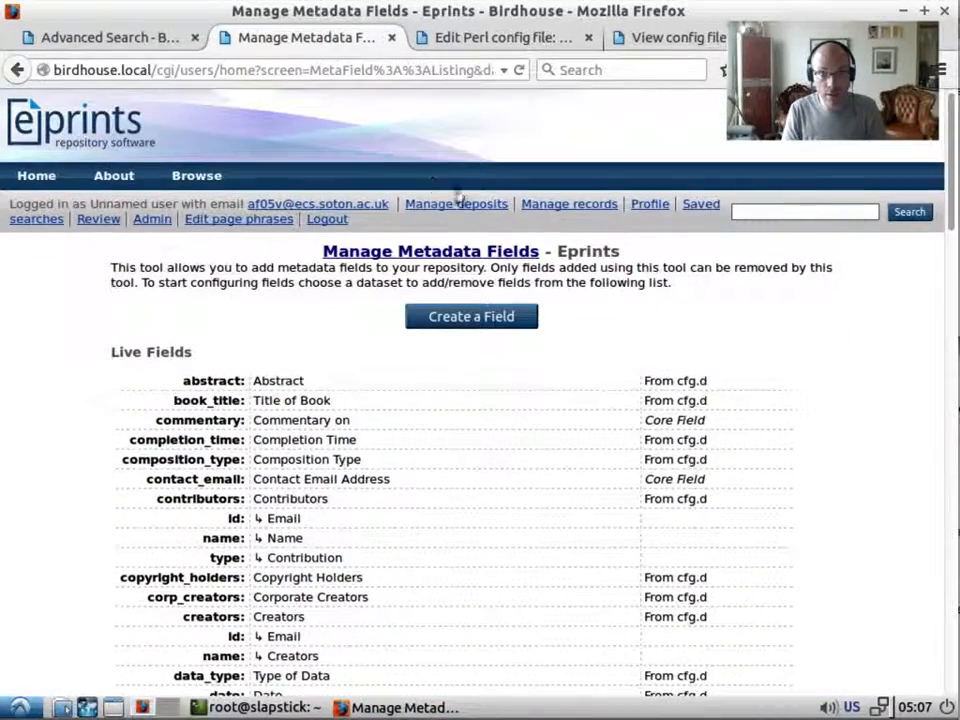
click(152, 219)
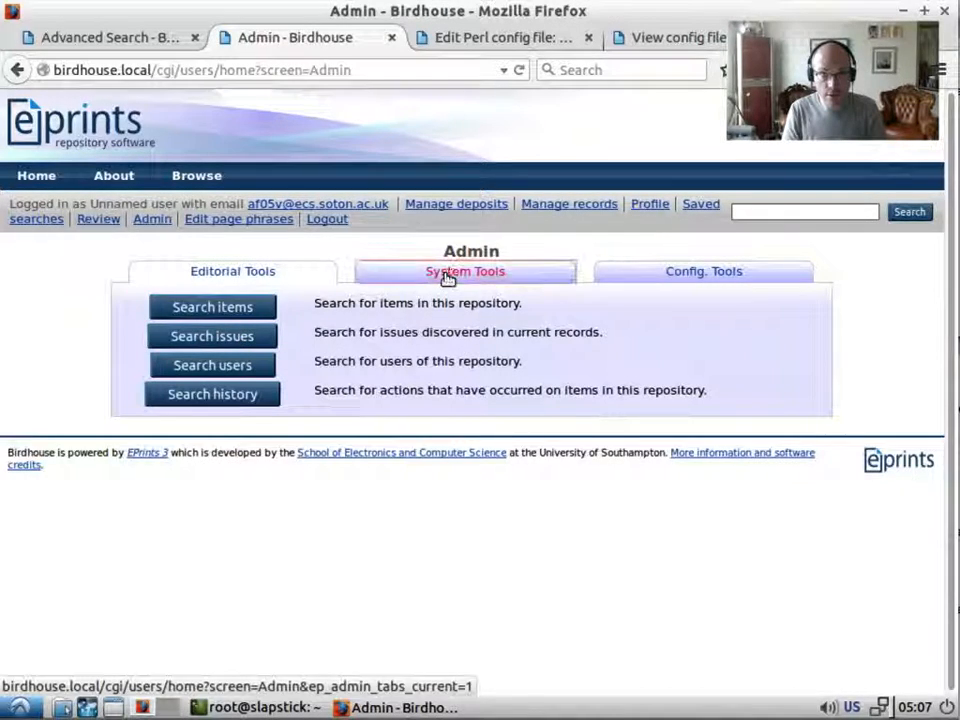
click(450, 272)
click(212, 307)
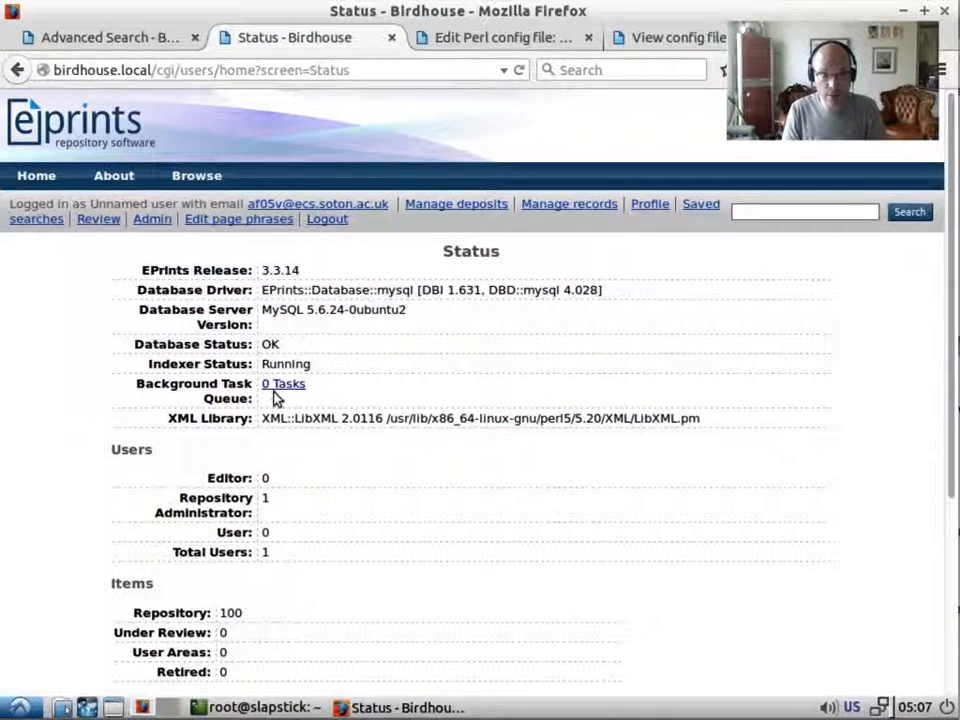
click(826, 212)
text(t)
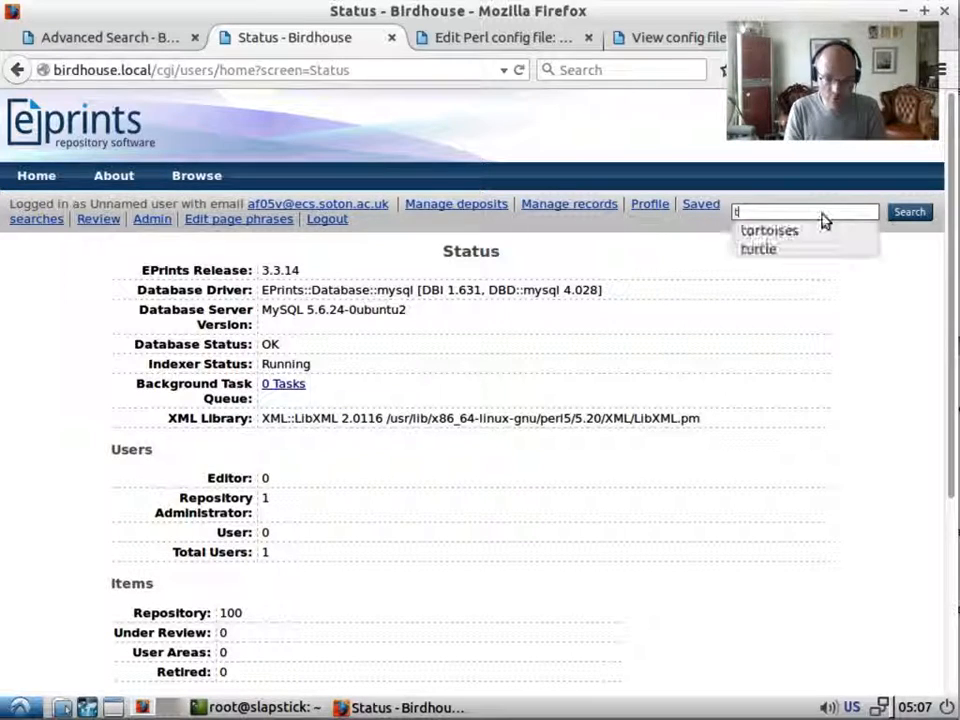
key(Return)
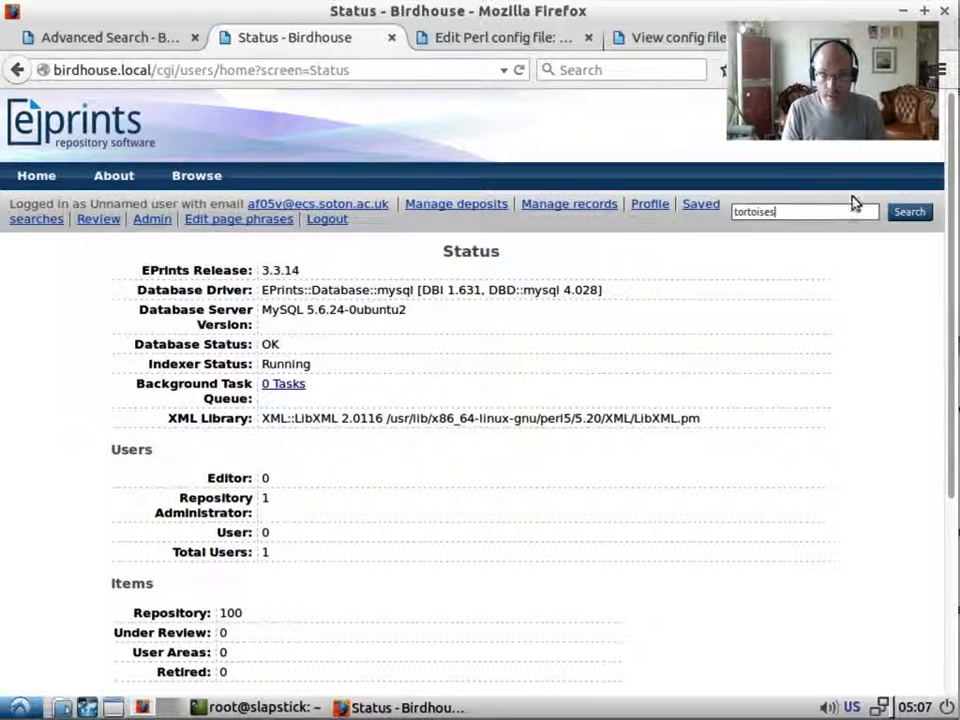
click(908, 213)
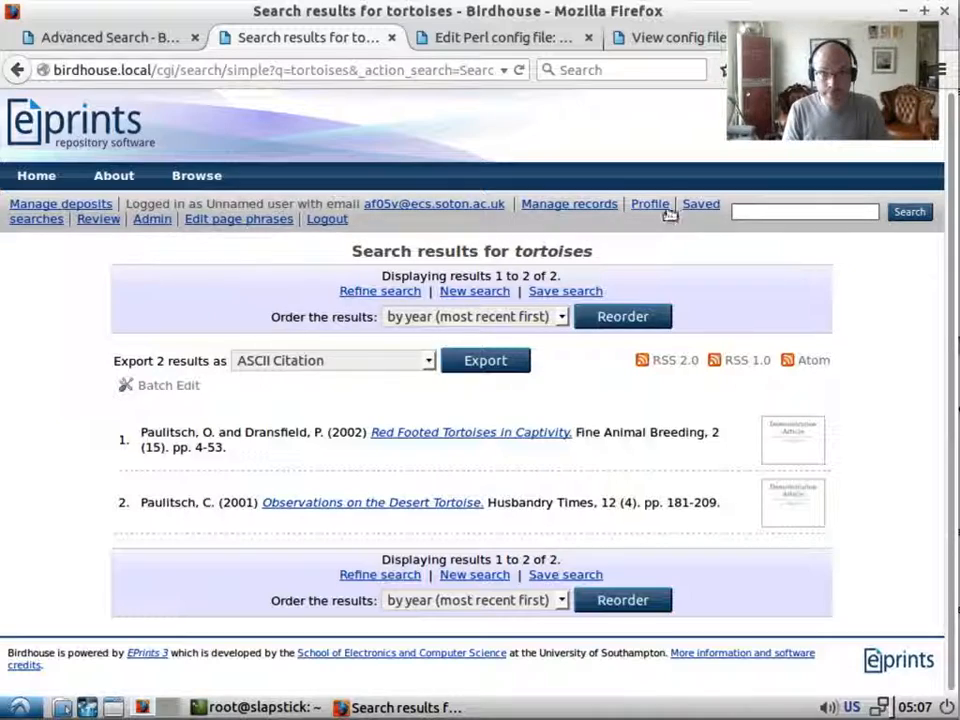
- Create a new empty file x_eprint_search_divisions.pl in cfg.d from the configuration files list
click(490, 37)
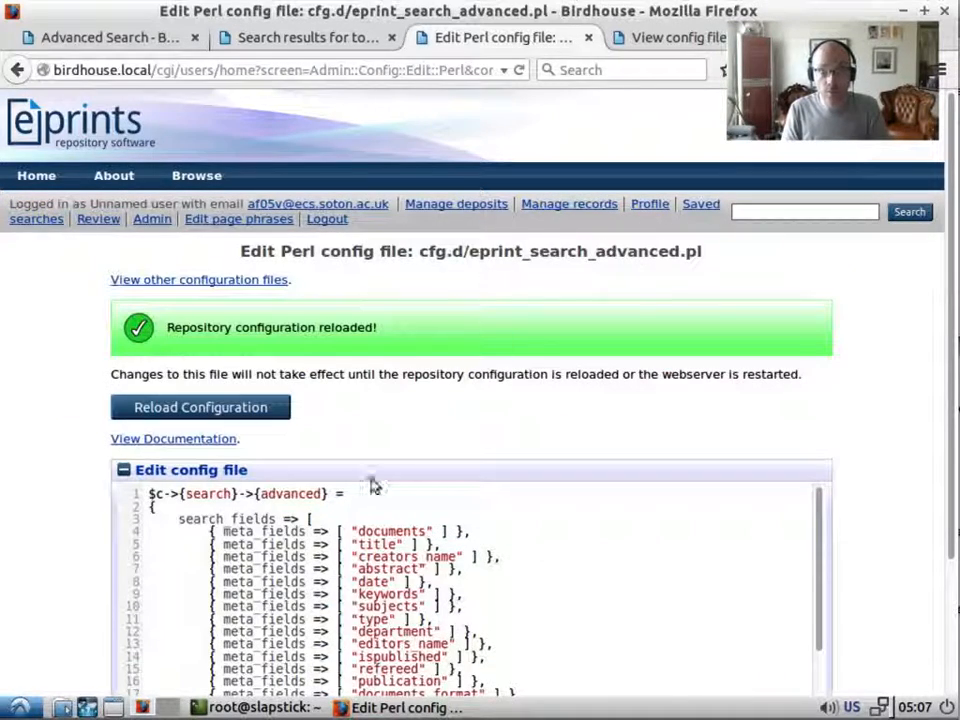
scroll(357, 585, down, 3)
scroll(357, 585, up, 3)
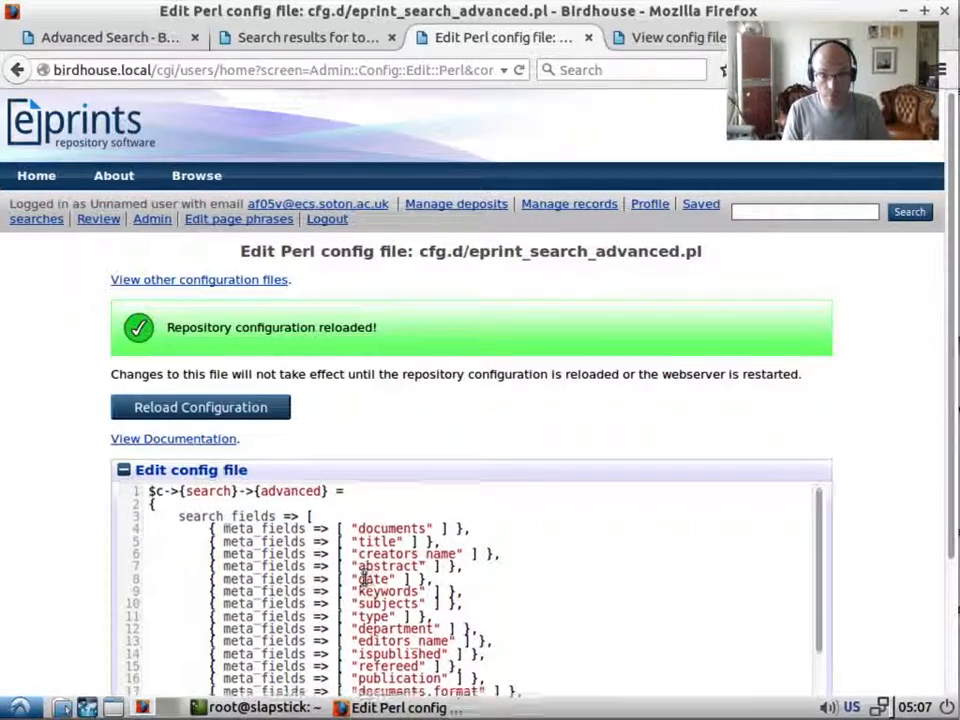
scroll(357, 585, down, 3)
scroll(360, 580, down, 2)
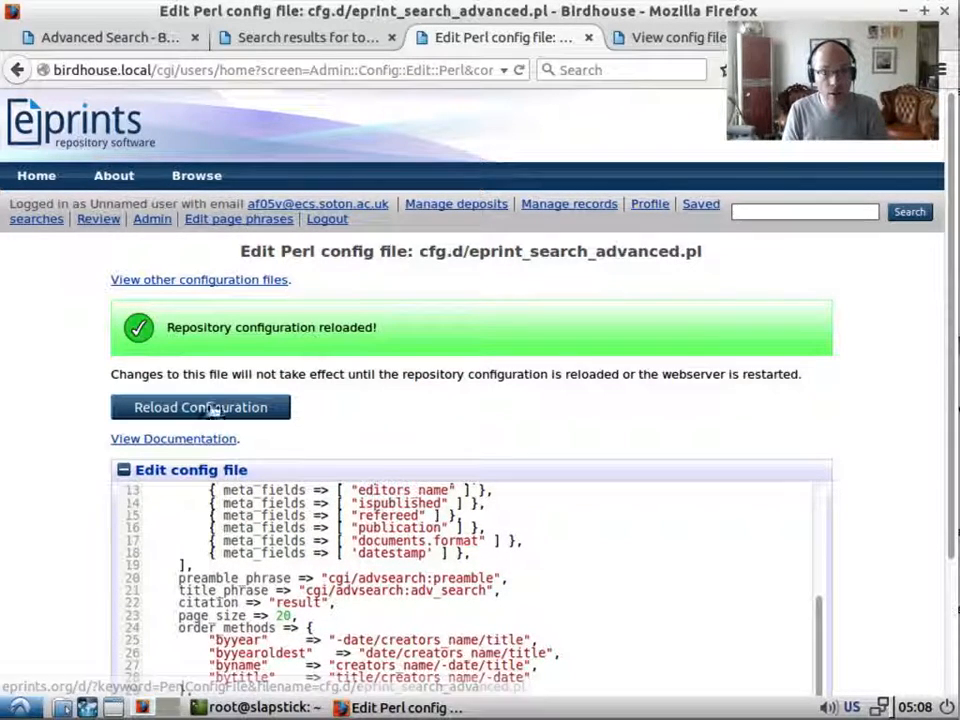
click(181, 282)
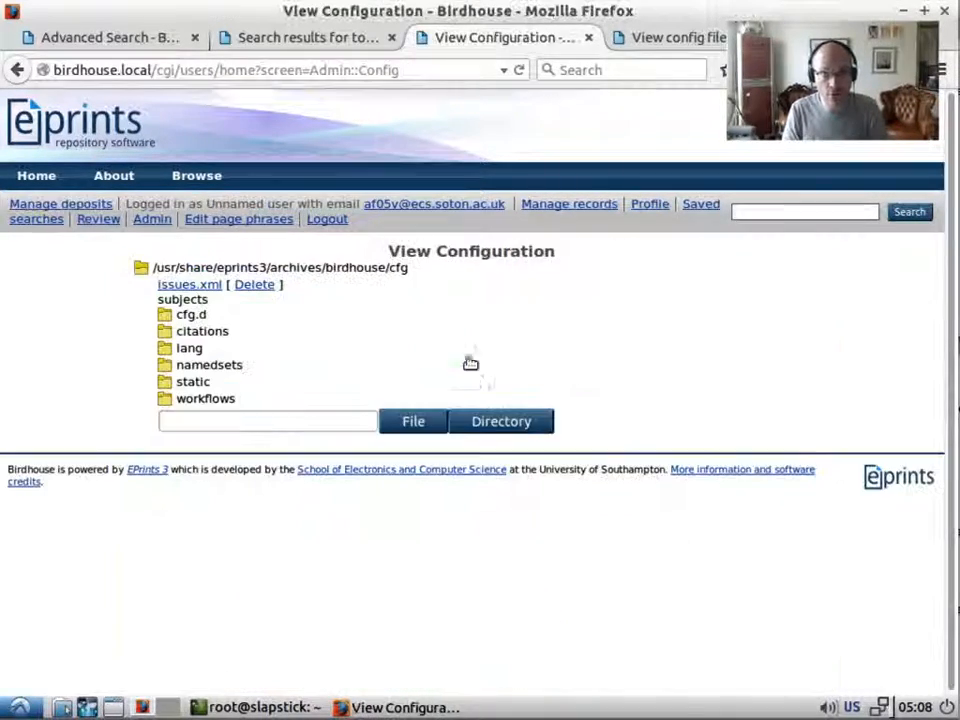
click(164, 315)
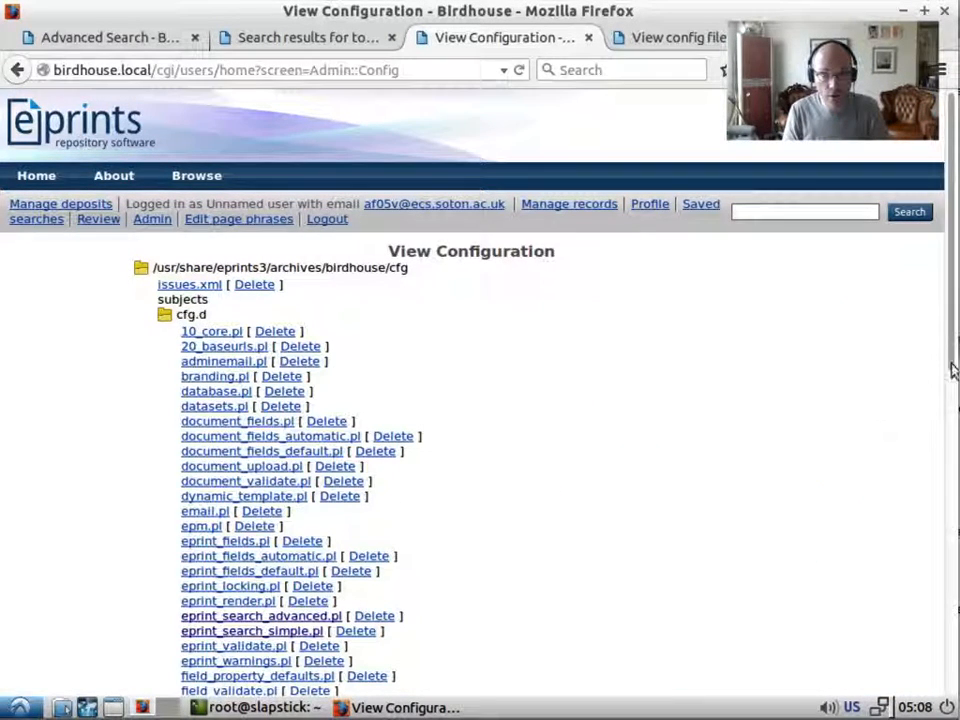
drag(951, 340, 848, 650)
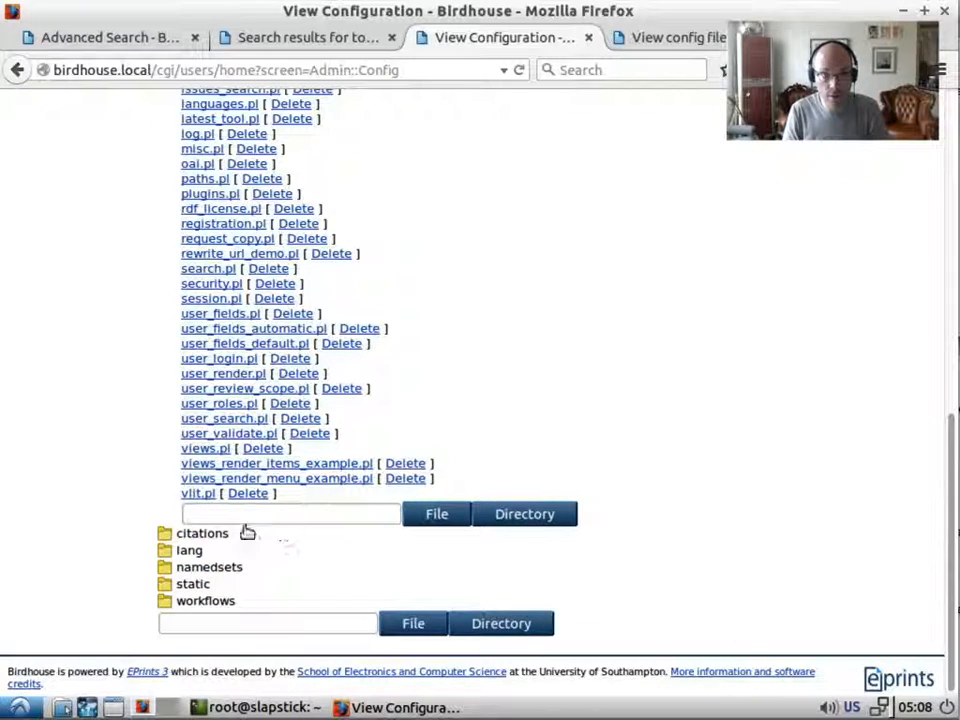
click(341, 517)
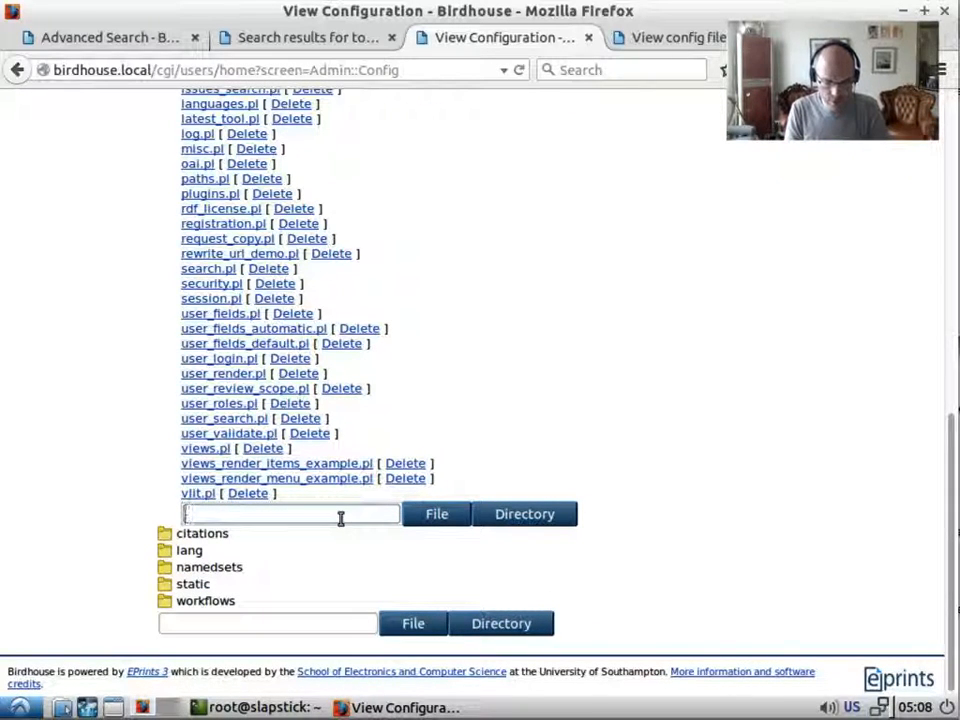
text(x_eprints)
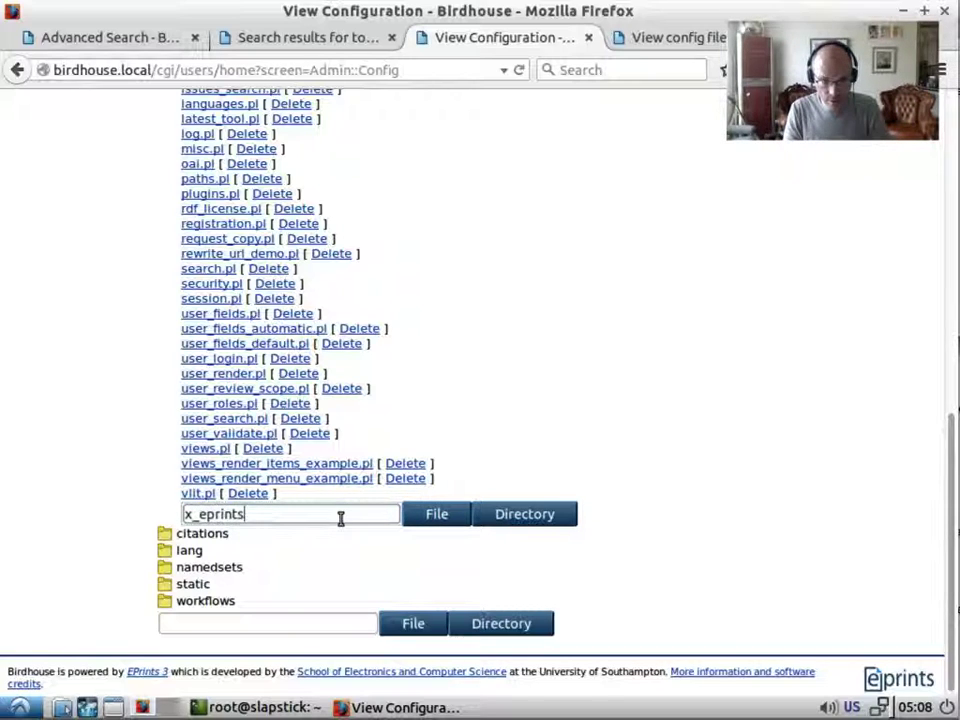
key(BackSpace)
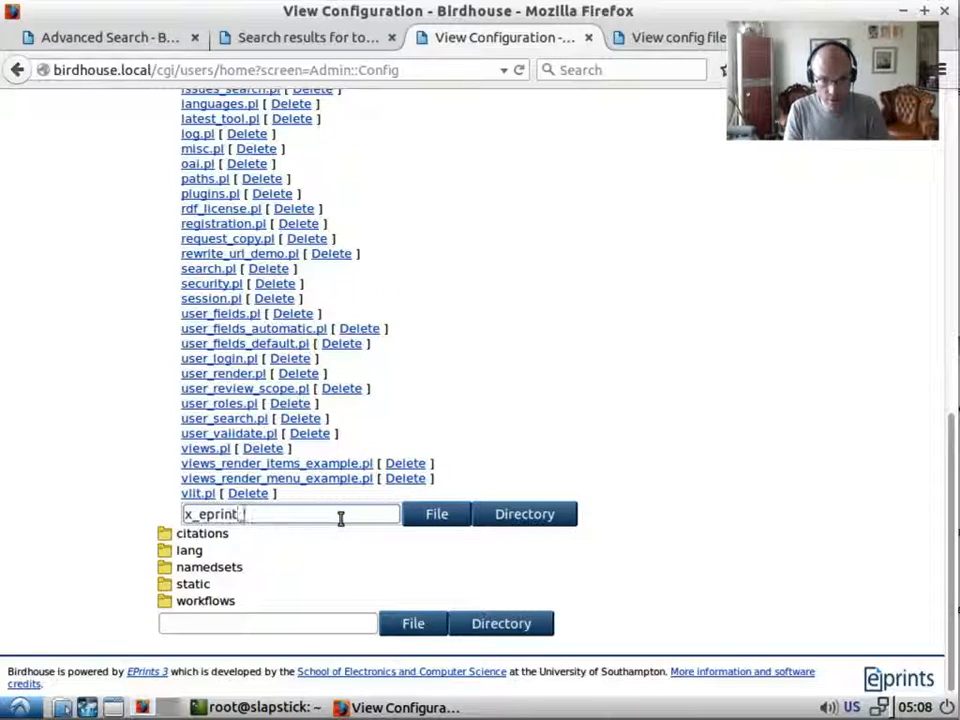
text(search_)
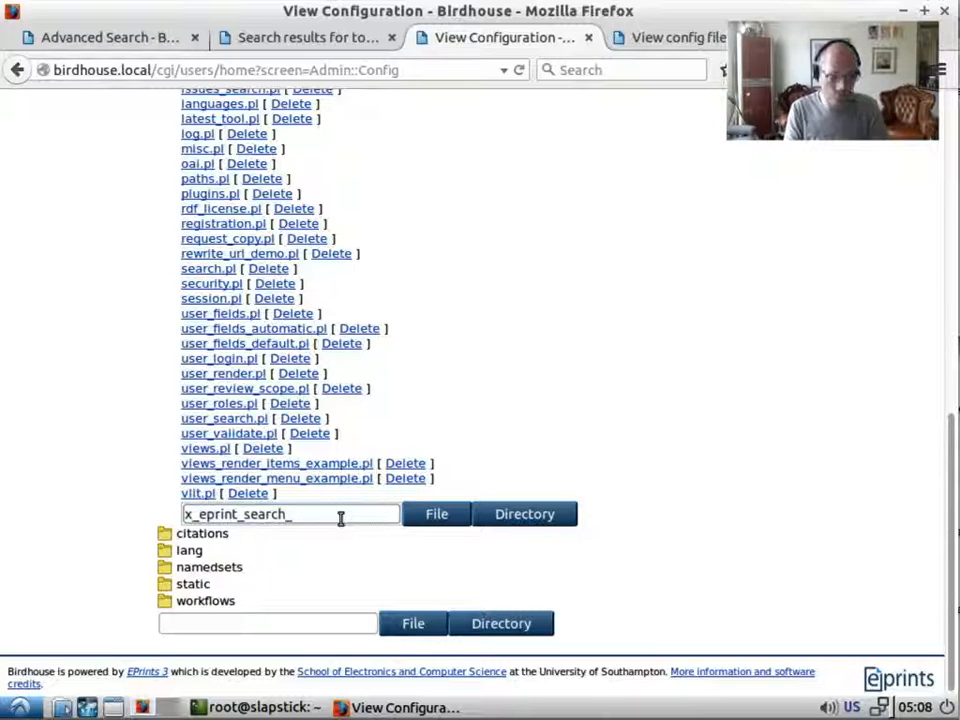
text(partme)
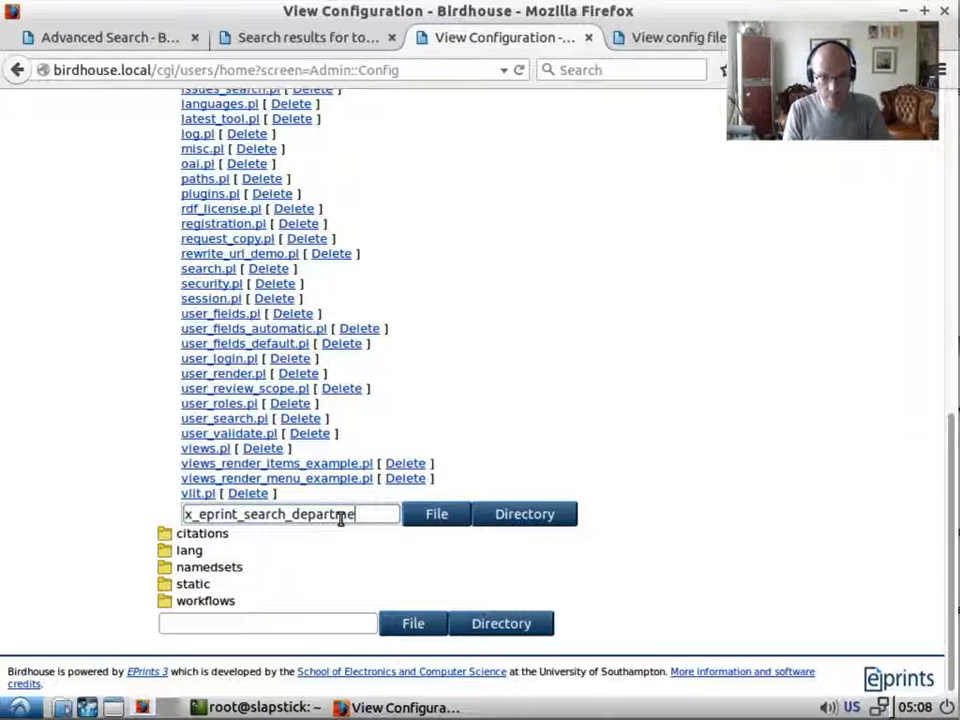
key(BackSpace)
key(BackSpace)
key(BackSpace)
text(ions.pl)
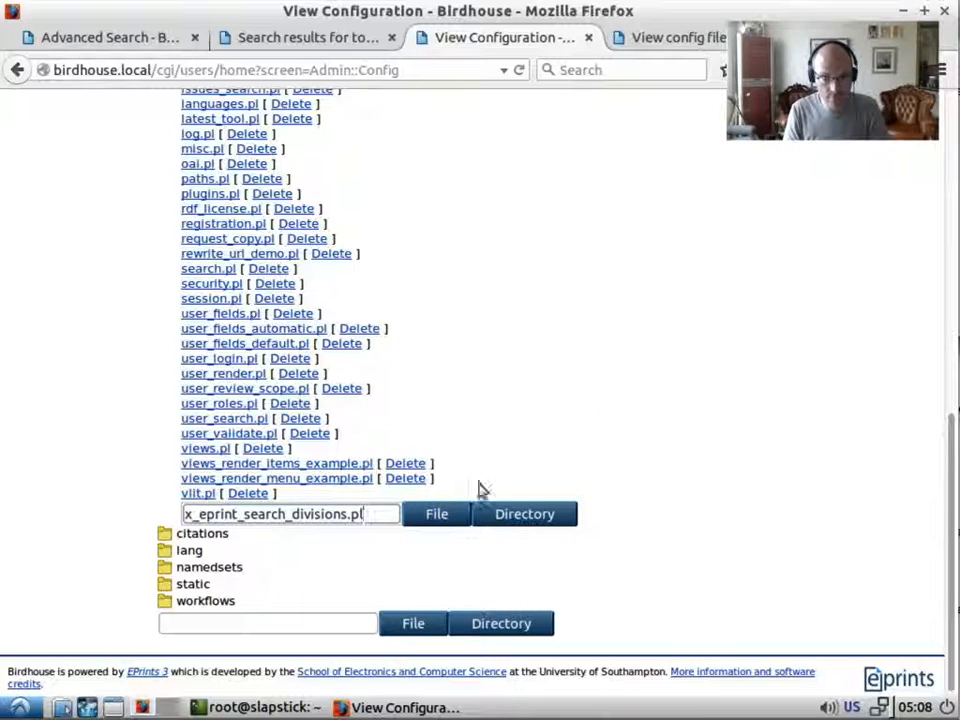
click(437, 513)
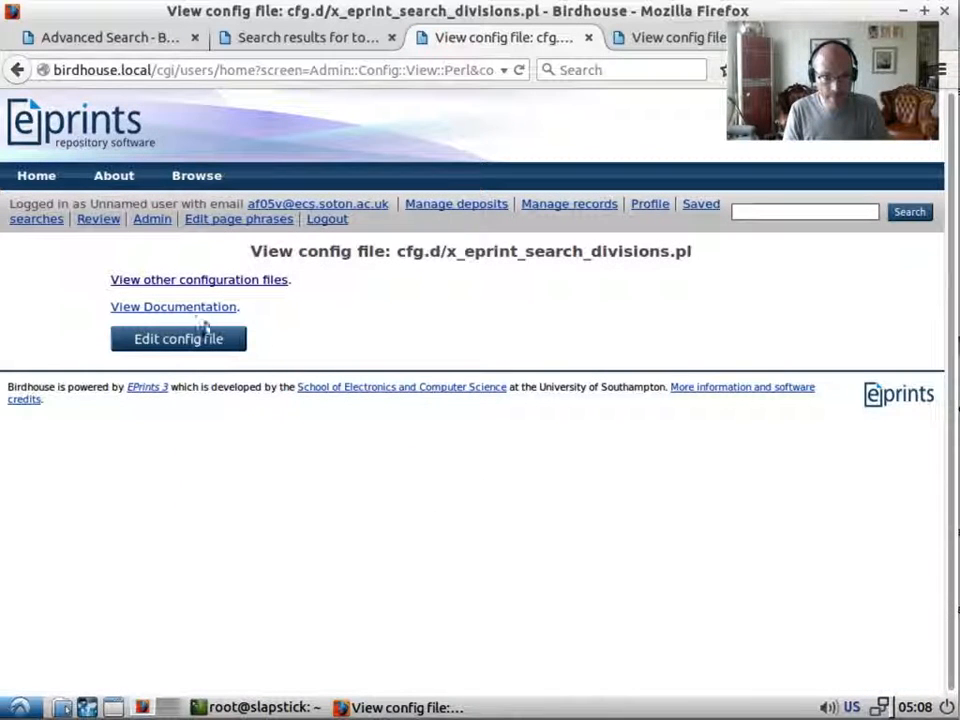
- Copy all of eprint_search_simple.pl's code and paste it into the new divisions config editor
click(165, 338)
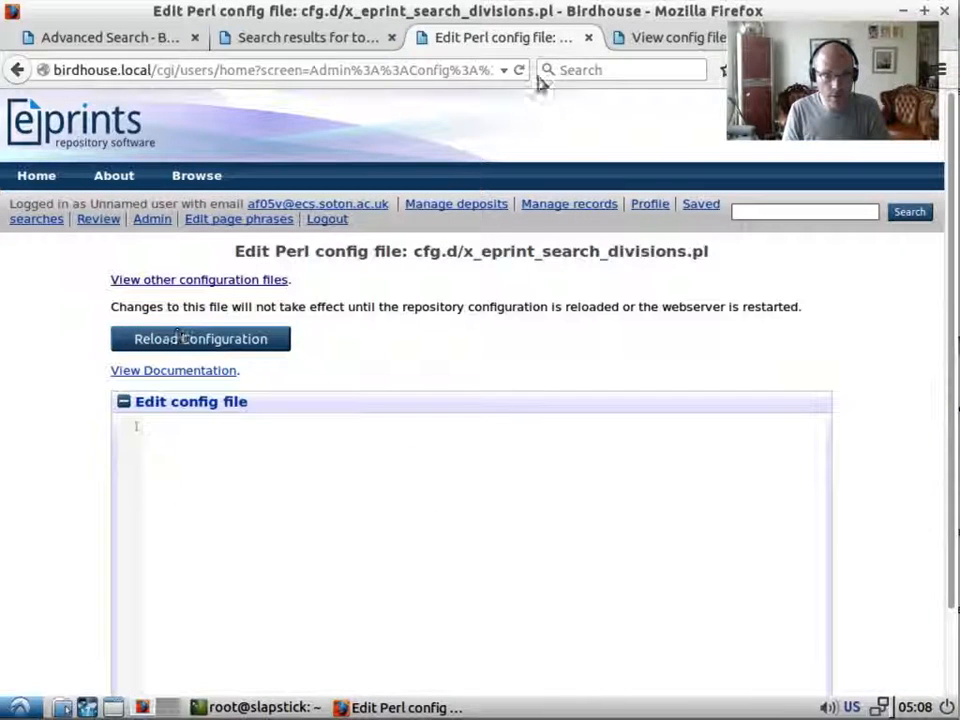
click(665, 37)
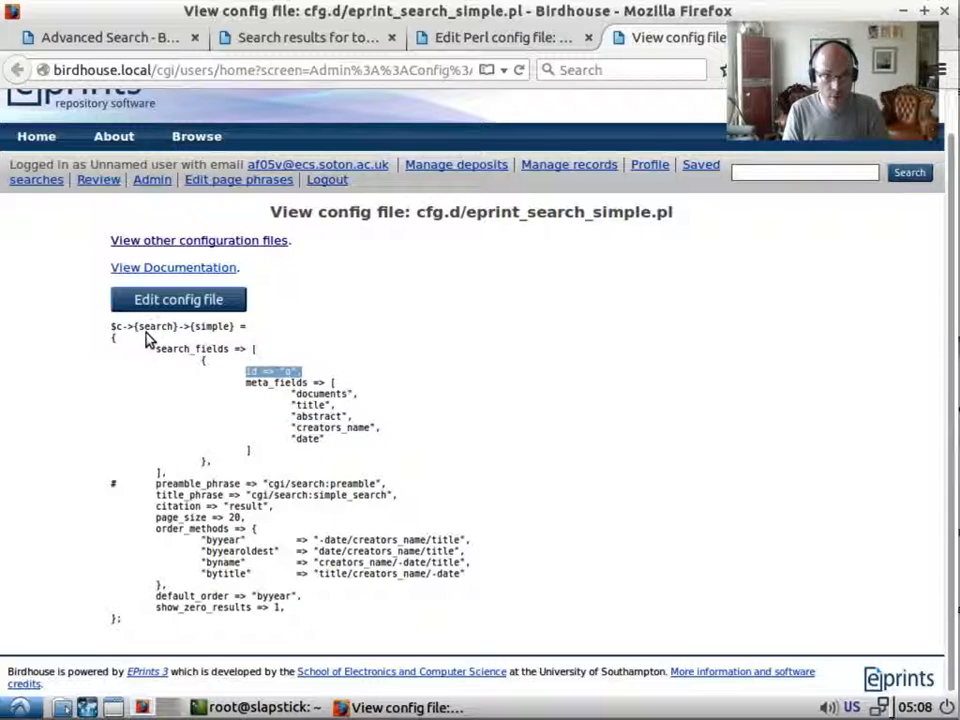
drag(111, 326, 287, 624)
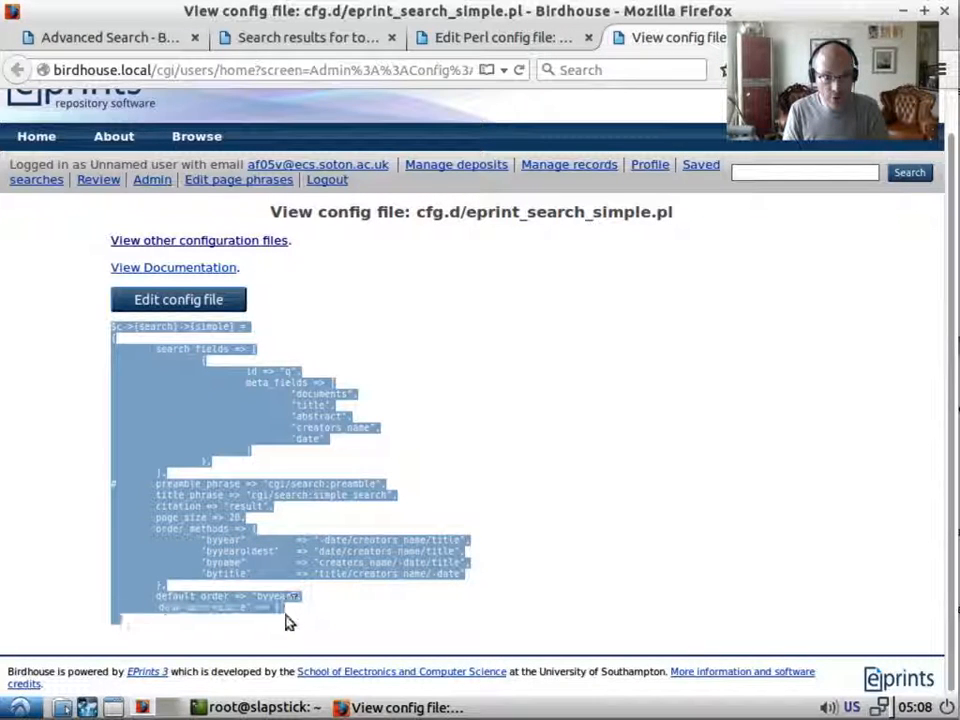
right_click(205, 440)
click(228, 454)
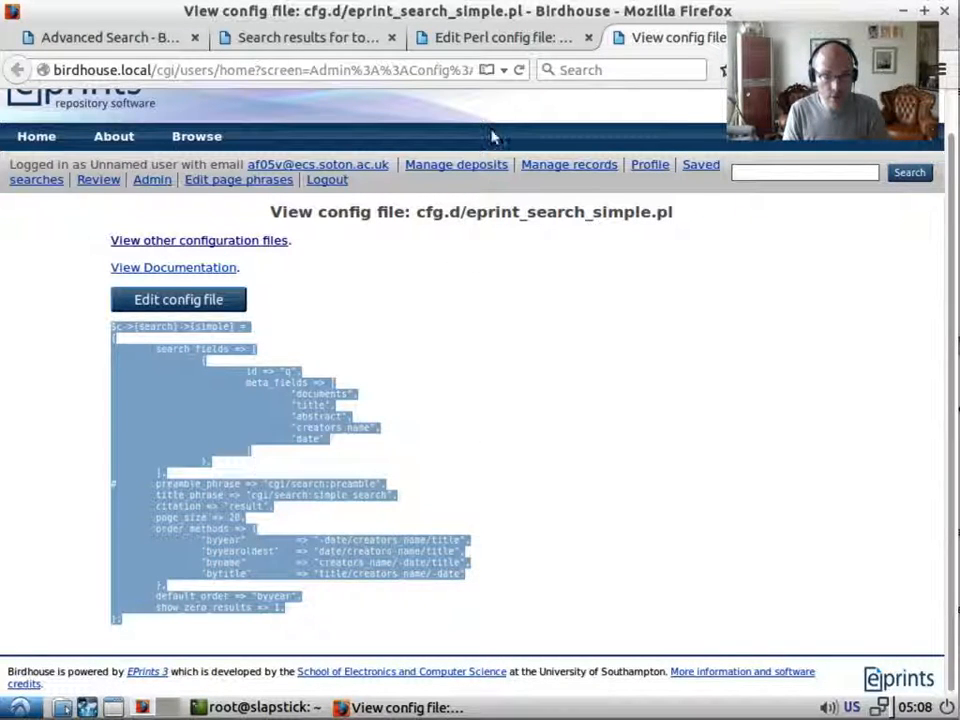
click(460, 37)
right_click(198, 450)
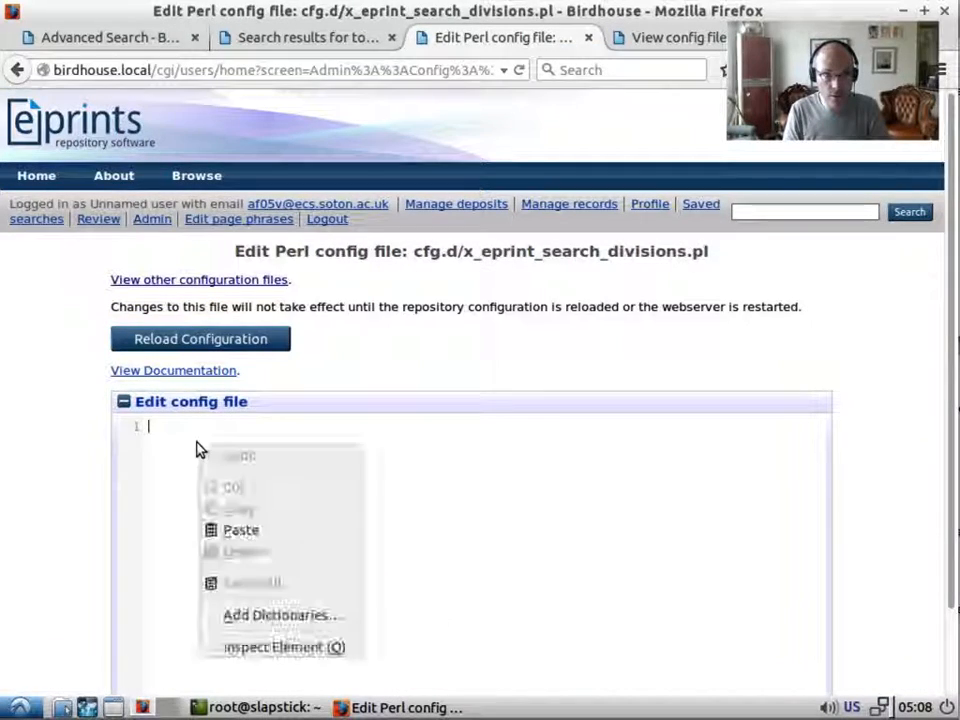
- Paste the simple search config and strip the id => "q" entry so it defines a divisions search
click(240, 530)
scroll(400, 450, down, 3)
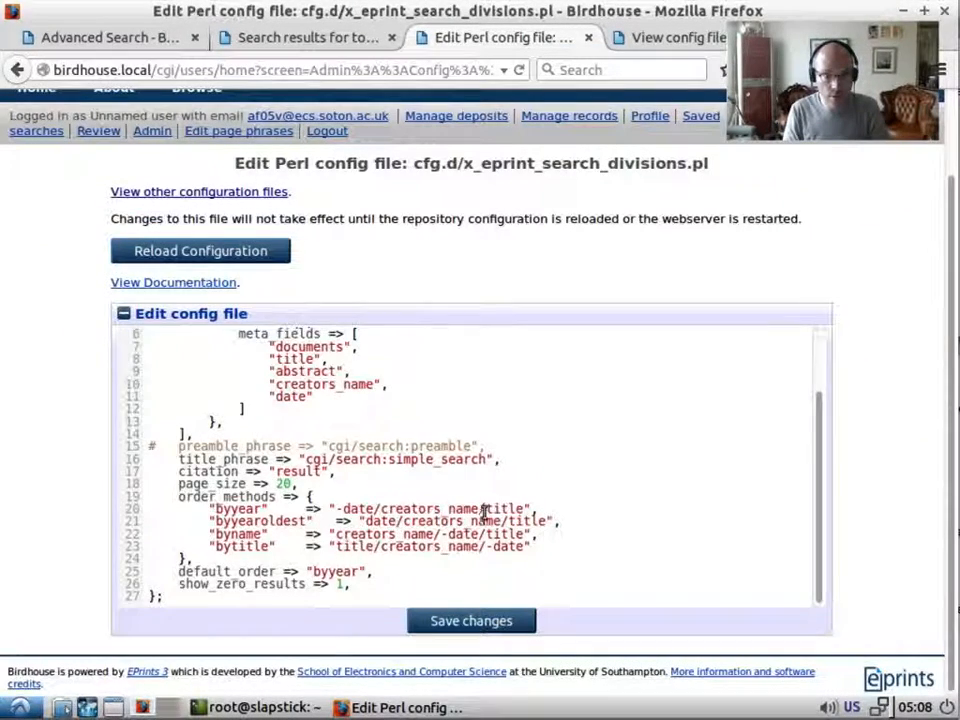
scroll(483, 510, up, 3)
double_click(285, 338)
text(divisions)
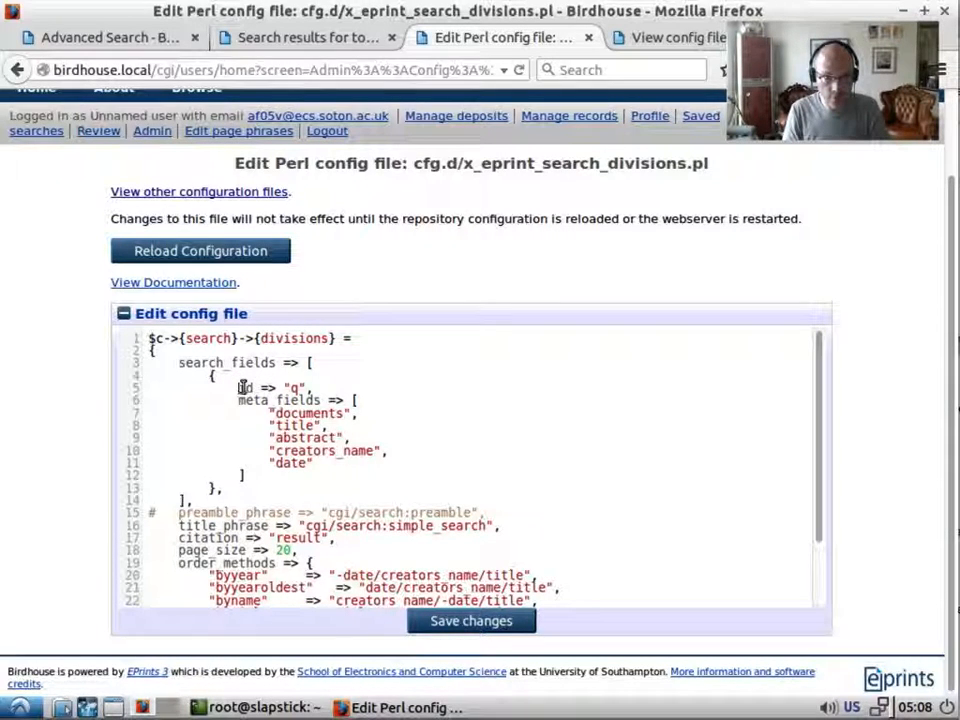
drag(237, 387, 322, 389)
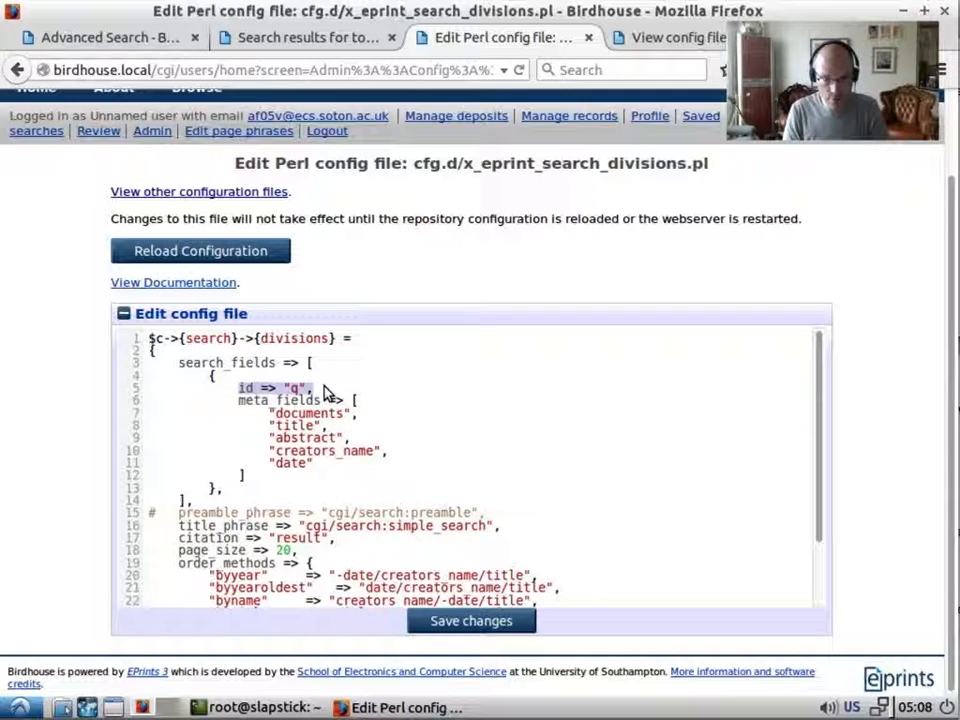
key(Delete)
key(BackSpace)
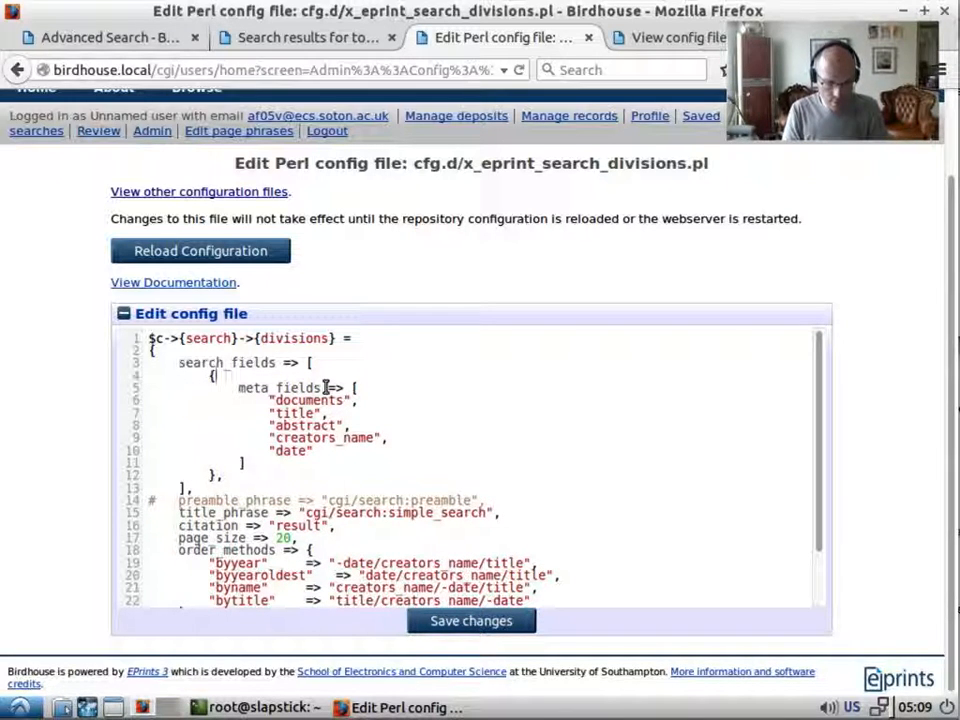
key(Delete)
key(Delete)
key(Delete)
key(Delete)
key(Delete)
key(Delete)
key(Delete)
- Replace the old meta_fields list and trim the title phrase name to cgi/search:divisions
click(343, 375)
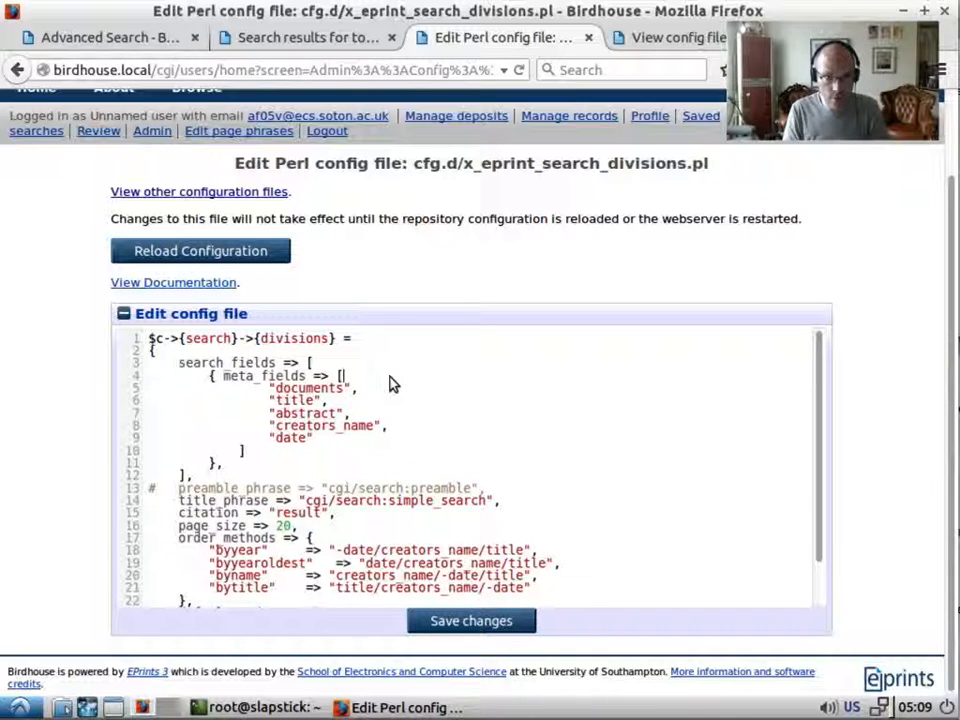
text('divisions')
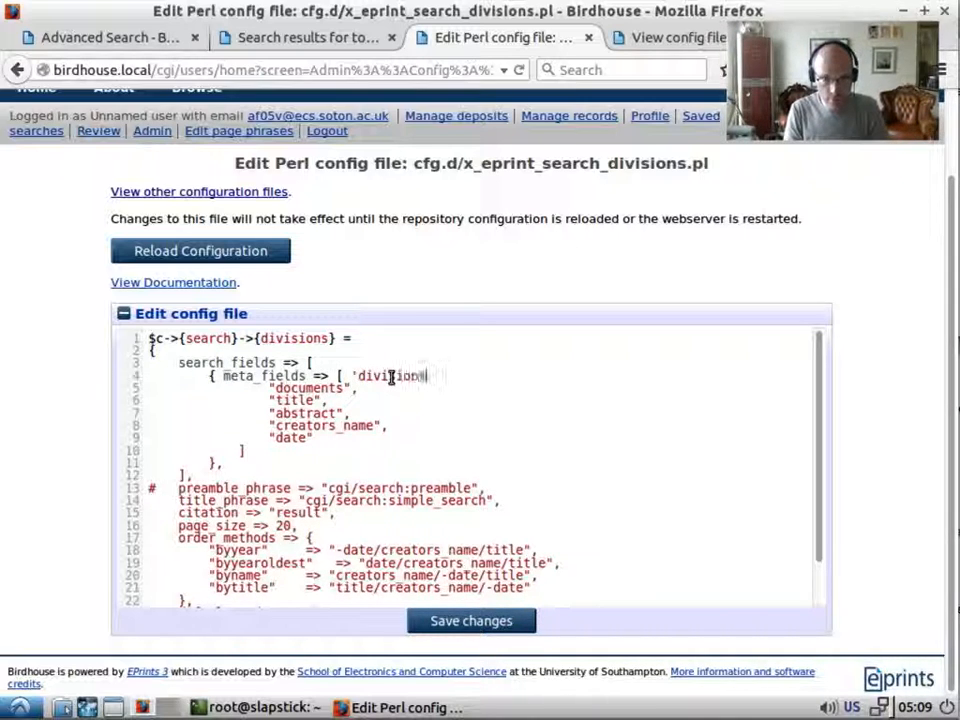
text( ])
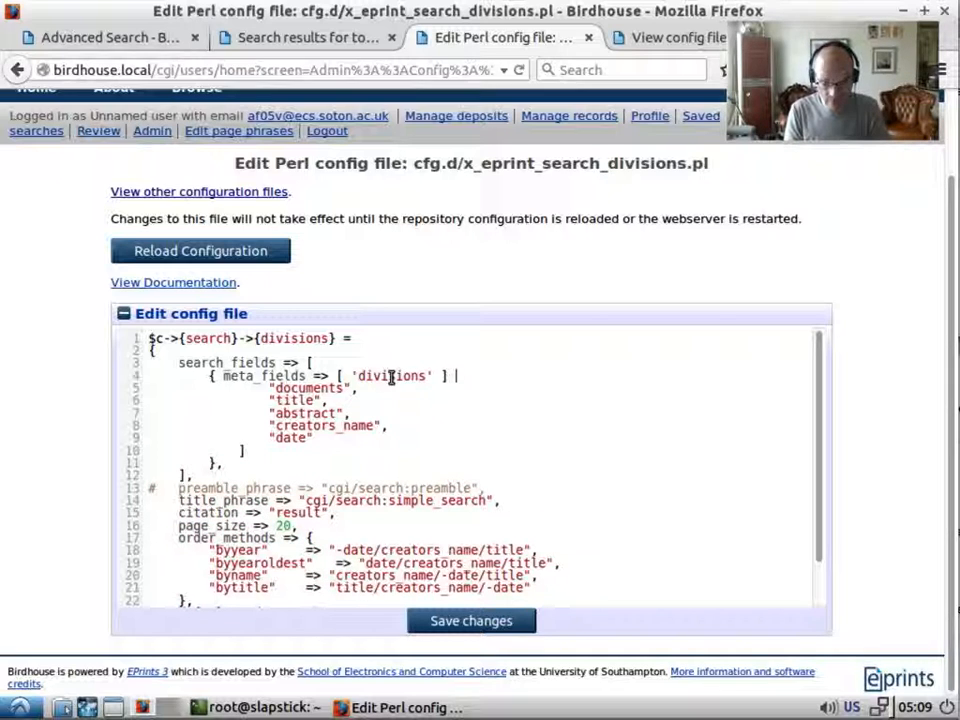
text( },)
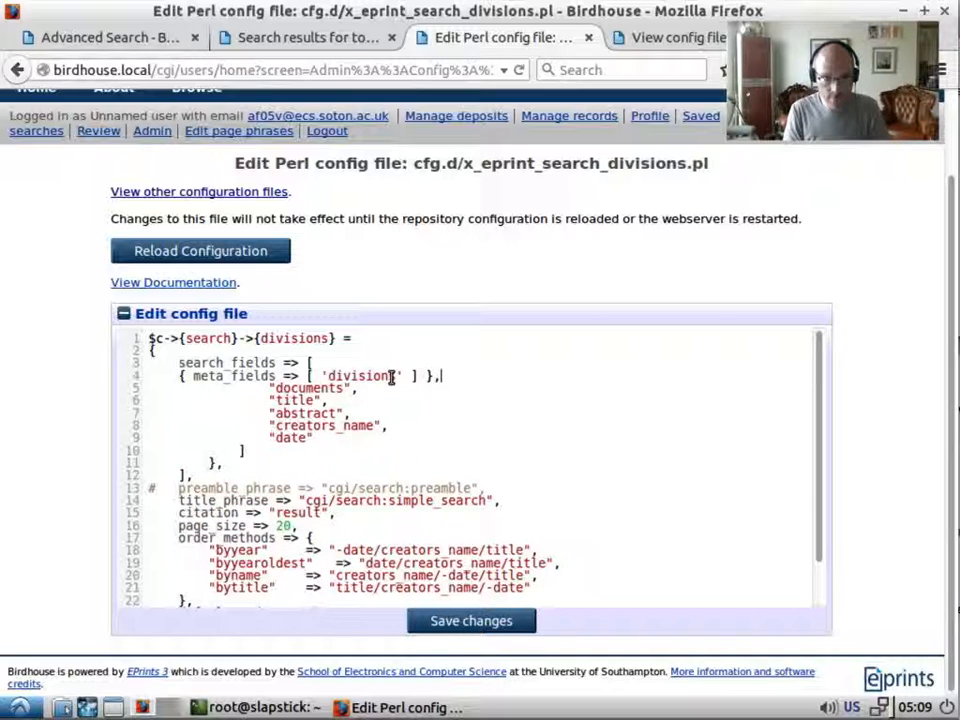
key(shift+Down)
key(shift+Down)
key(shift+Down)
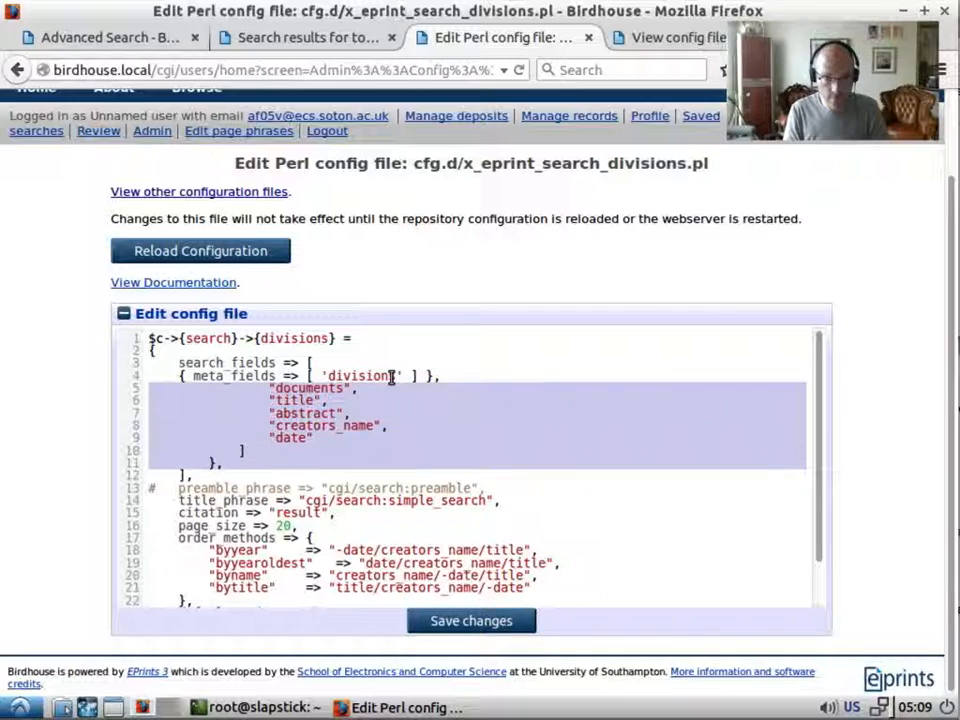
key(Delete)
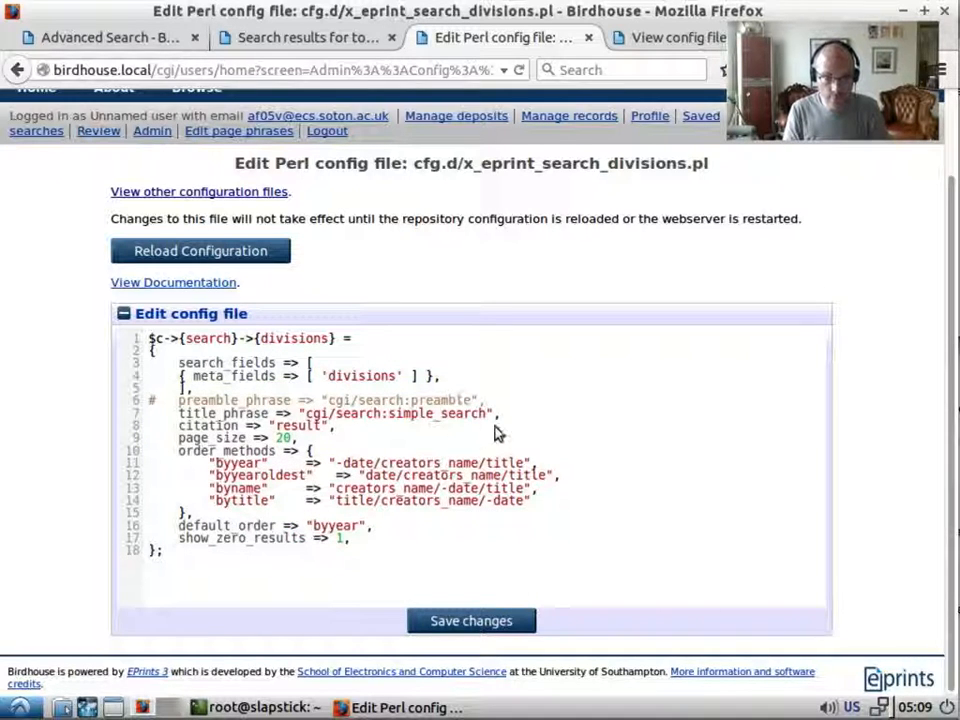
click(489, 413)
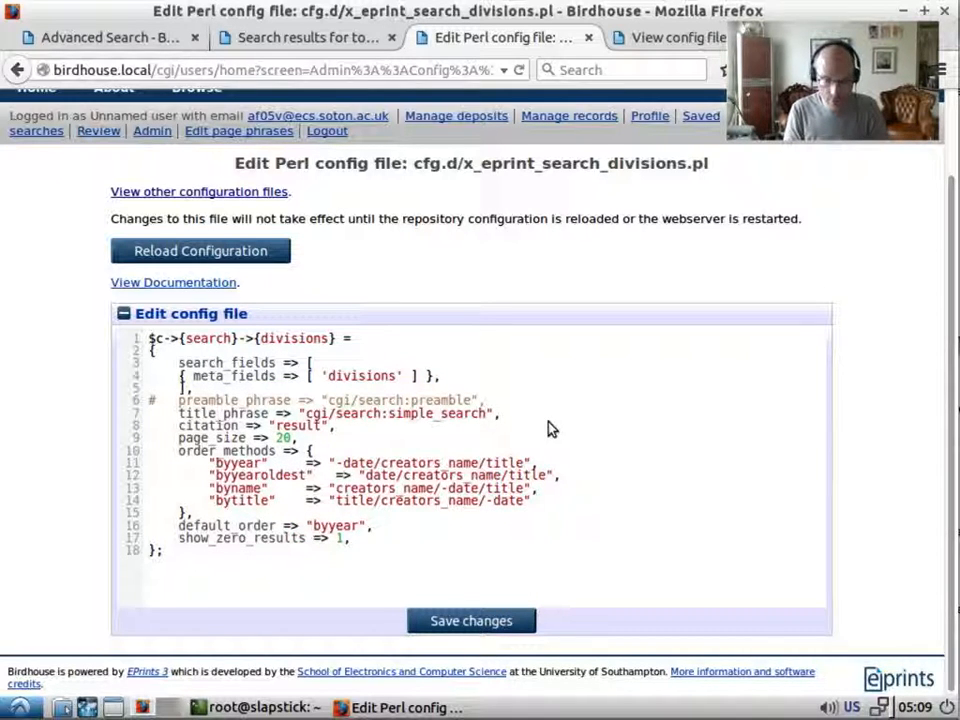
key(BackSpace)
key(BackSpace)
key(BackSpace)
text(divisions)
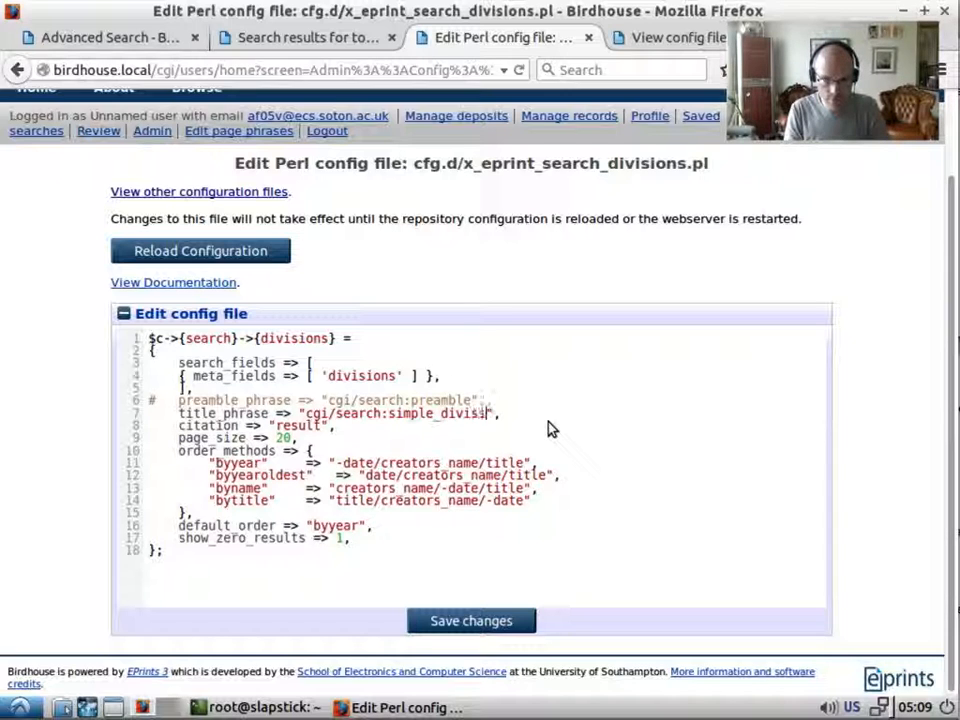
- Uncomment preamble_phrase and set it to cgi/search:divisions
click(155, 400)
key(BackSpace)
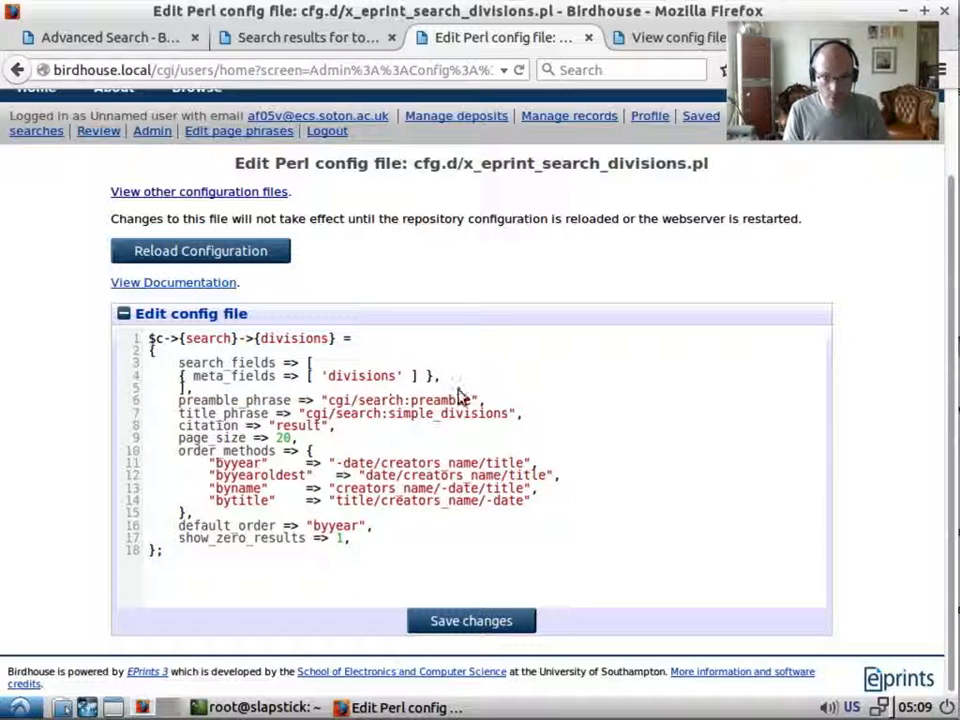
click(467, 400)
key(BackSpace)
key(BackSpace)
key(BackSpace)
key(BackSpace)
key(BackSpace)
key(BackSpace)
text(divisions",)
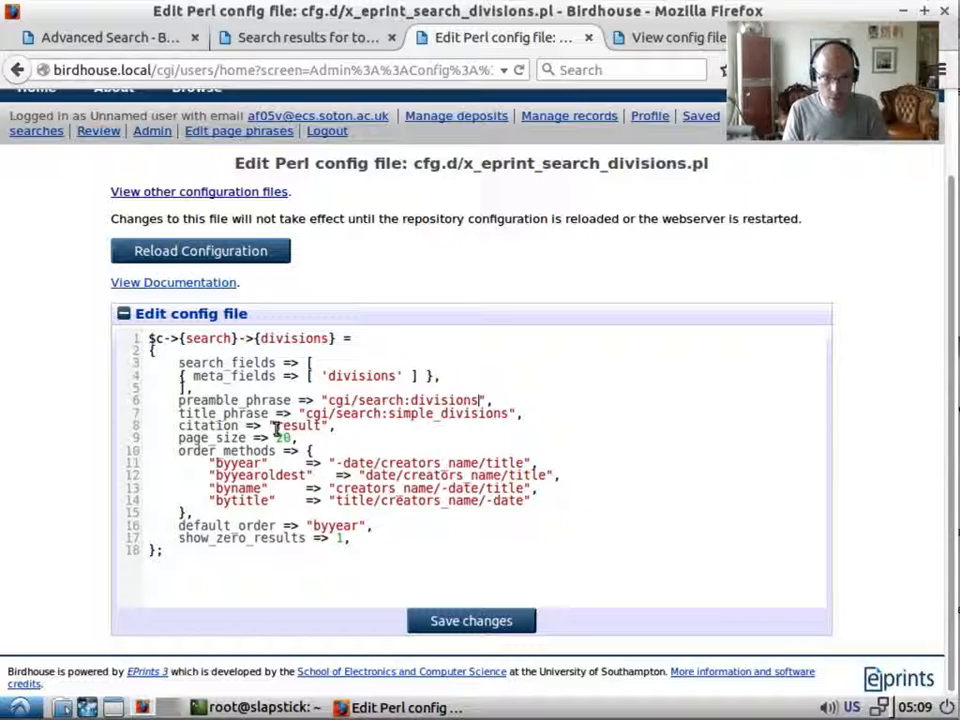
double_click(297, 428)
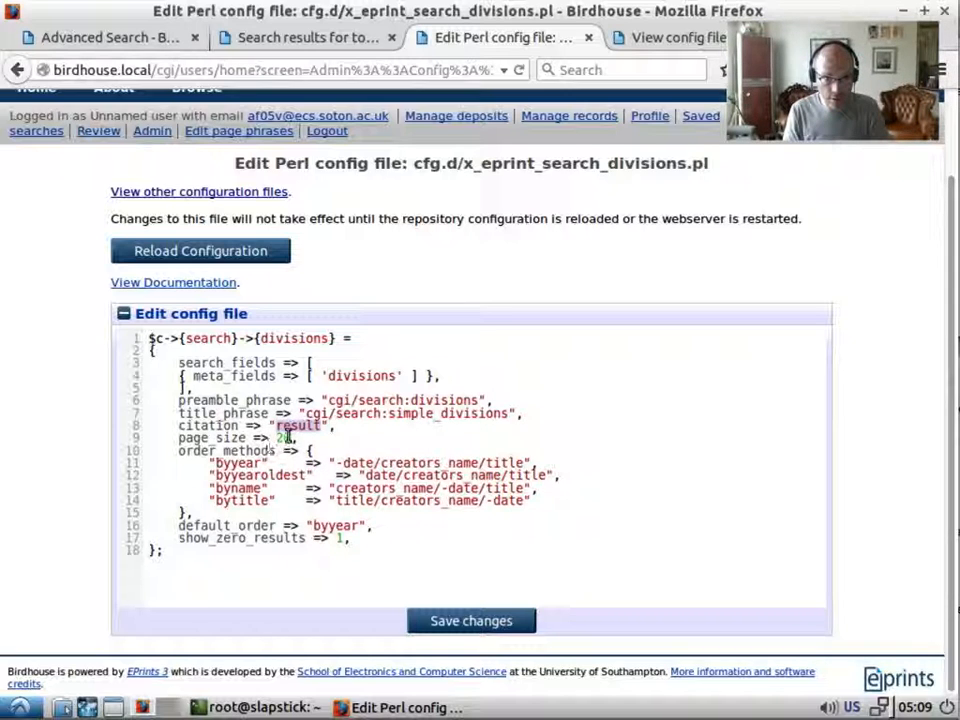
click(289, 437)
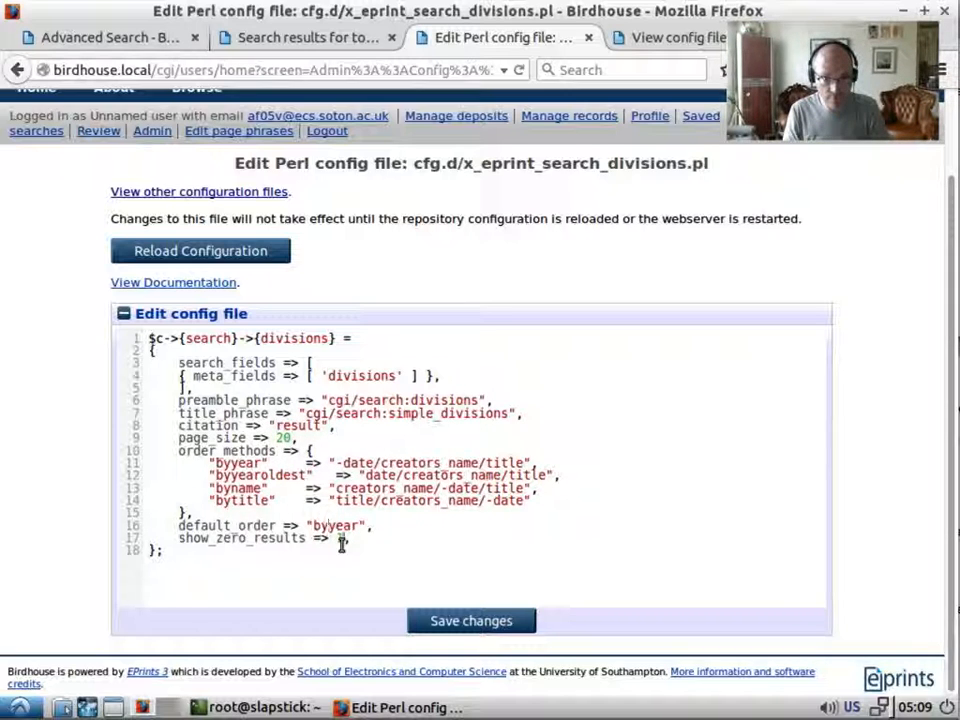
- Save x_eprint_search_divisions.pl and reload the repository configuration
click(517, 624)
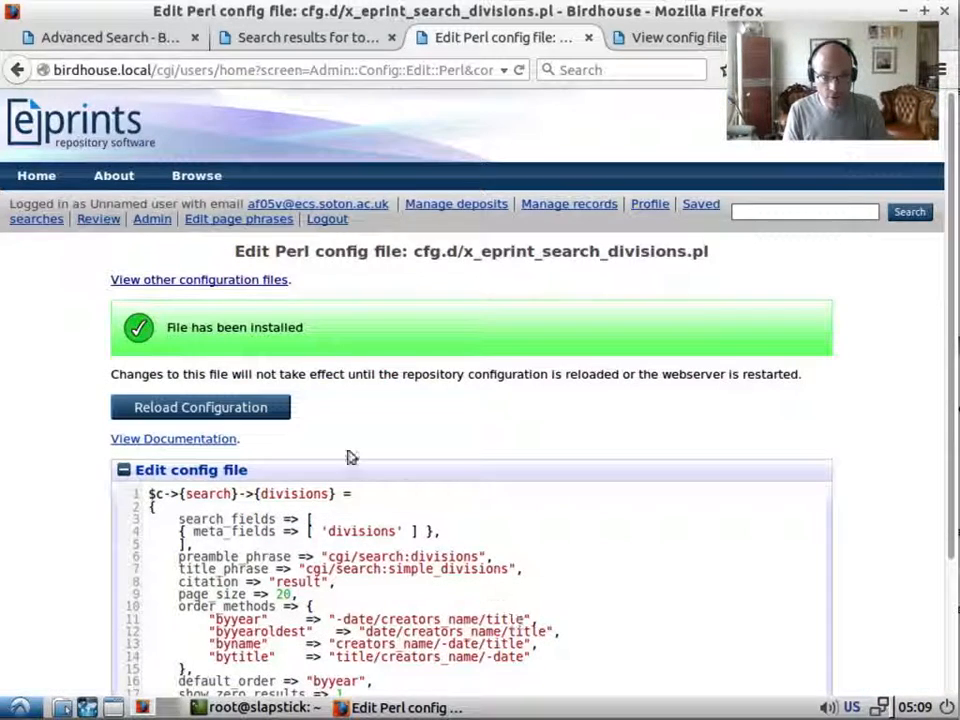
click(265, 409)
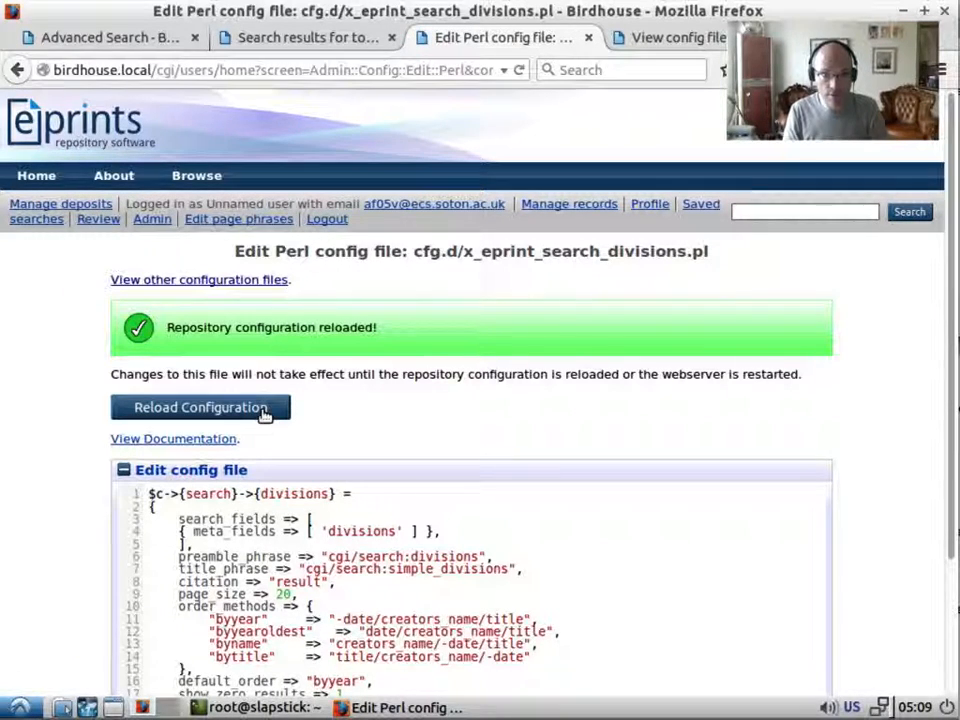
- Load /cgi/search/divisions, which reports its title and preamble phrases as undefined
click(107, 37)
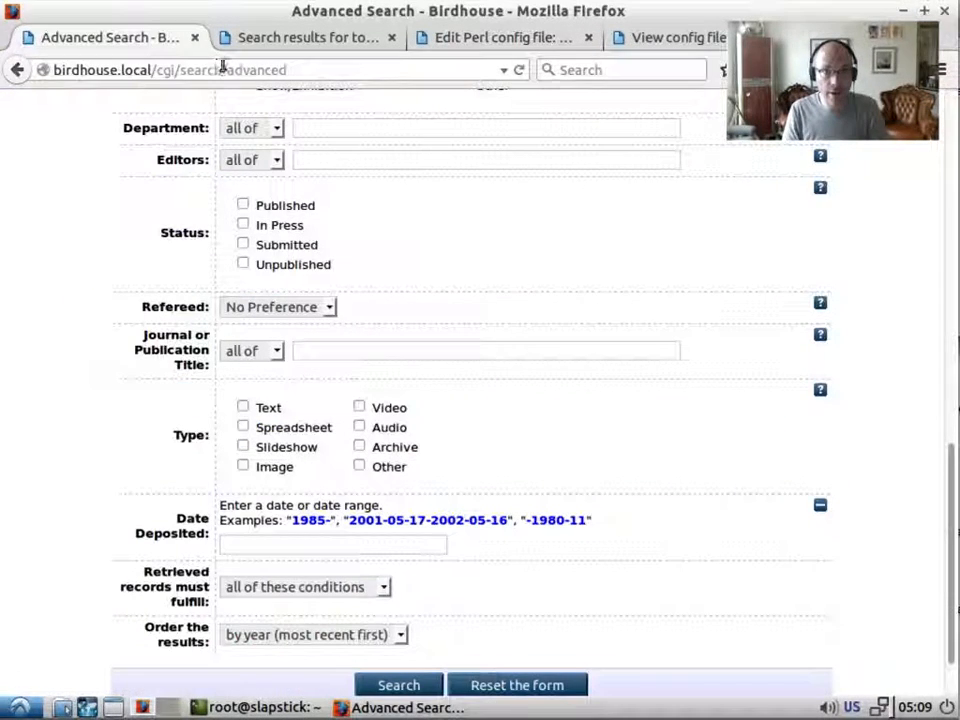
drag(222, 70, 489, 70)
text(/di)
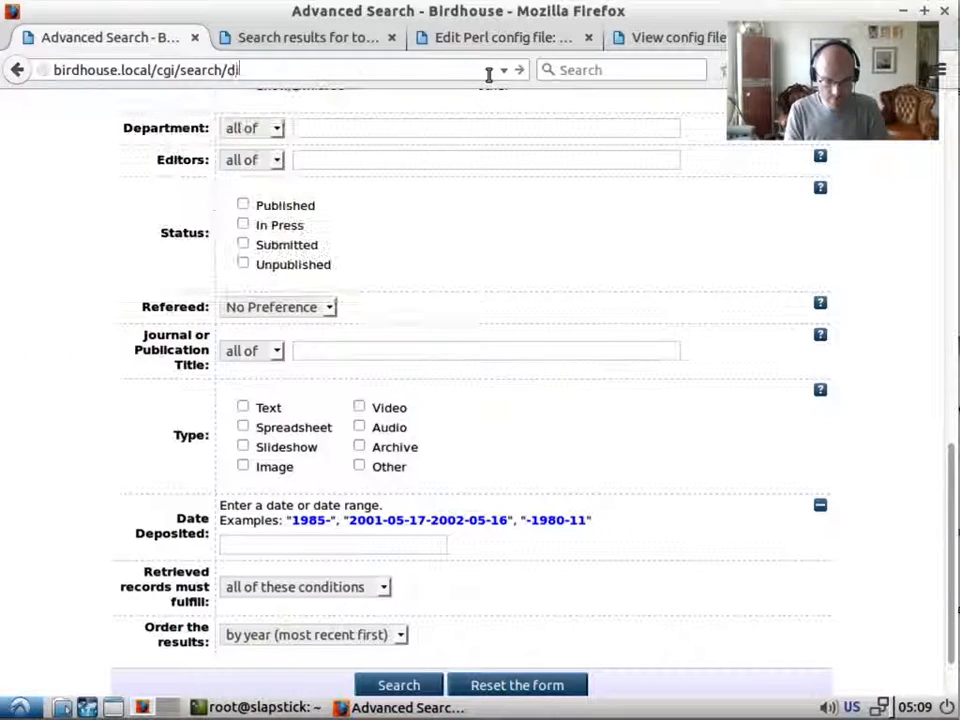
text(visions)
key(Return)
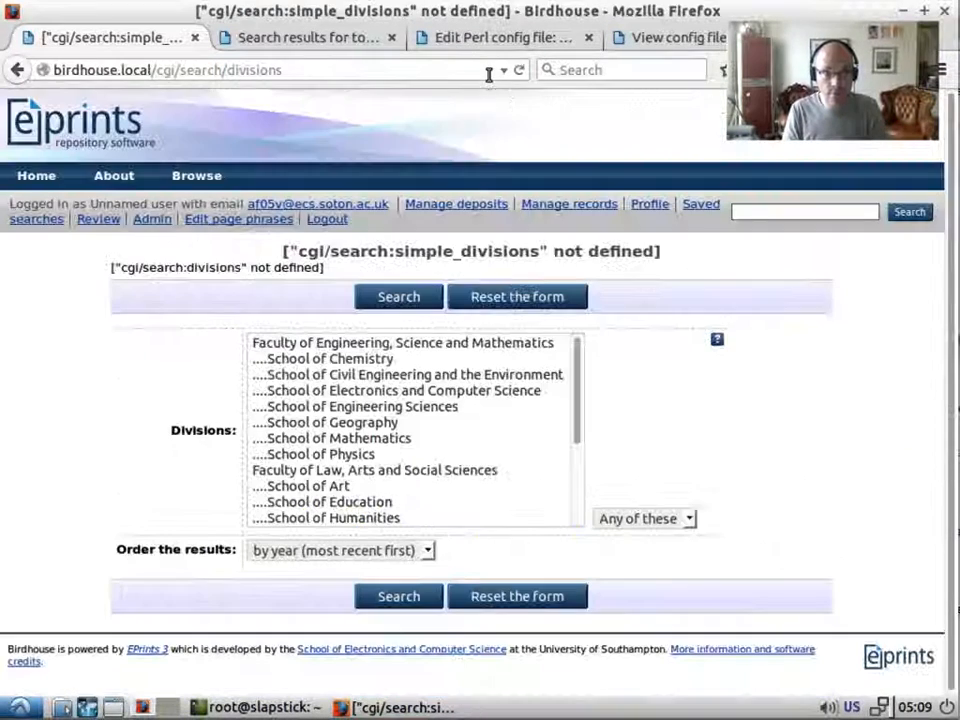
triple_click(424, 250)
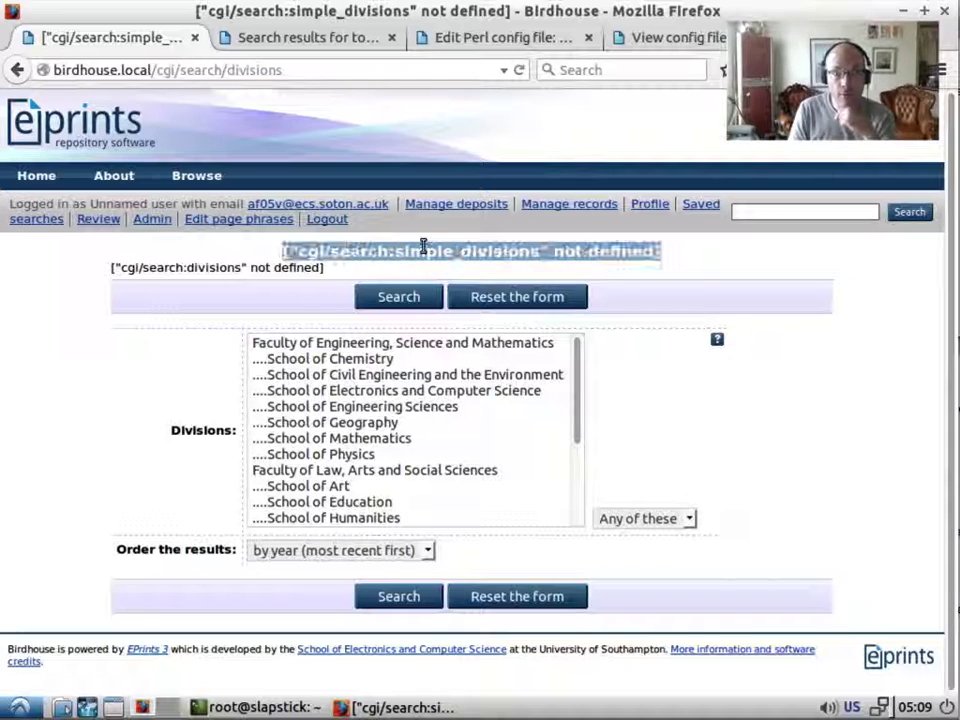
triple_click(200, 266)
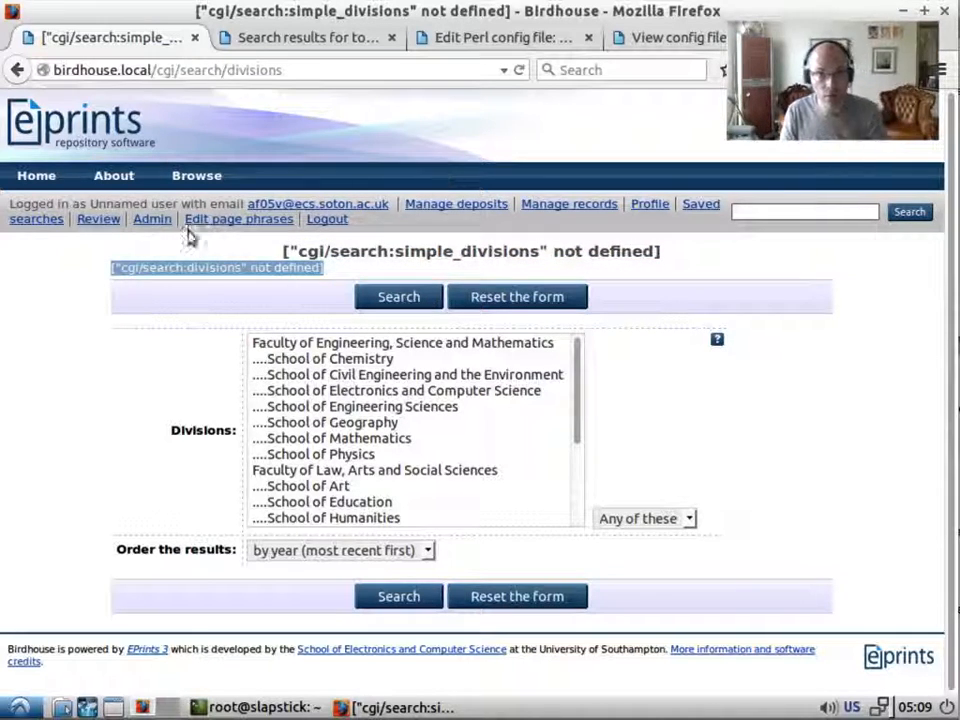
- Define cgi/search:divisions and cgi/search:simple_divisions as "Divisions" in the phrase editor and save both
click(229, 220)
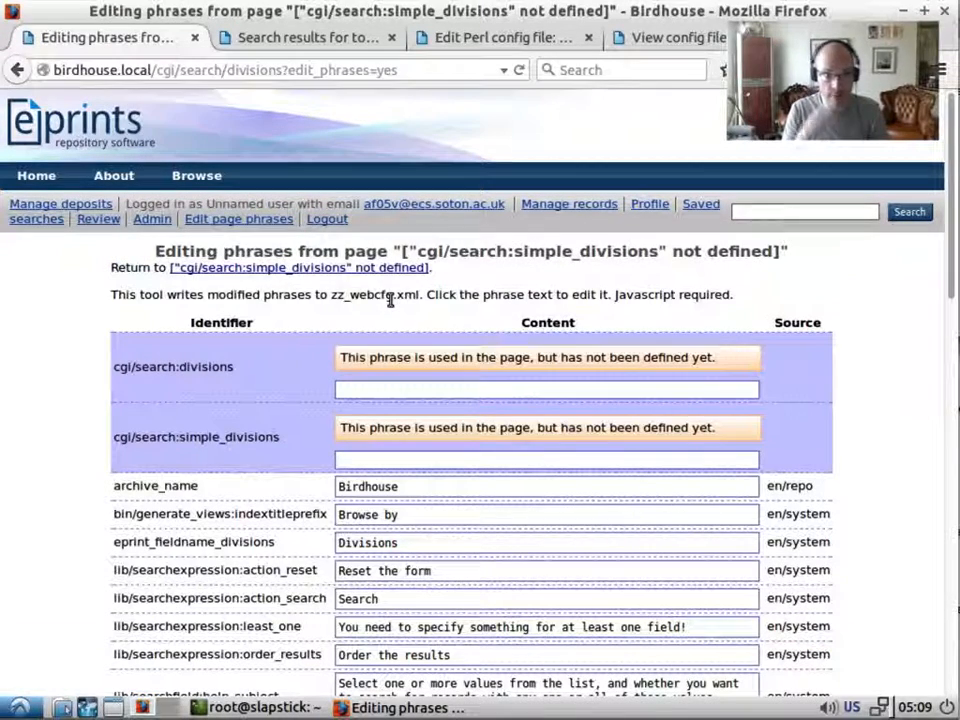
click(404, 388)
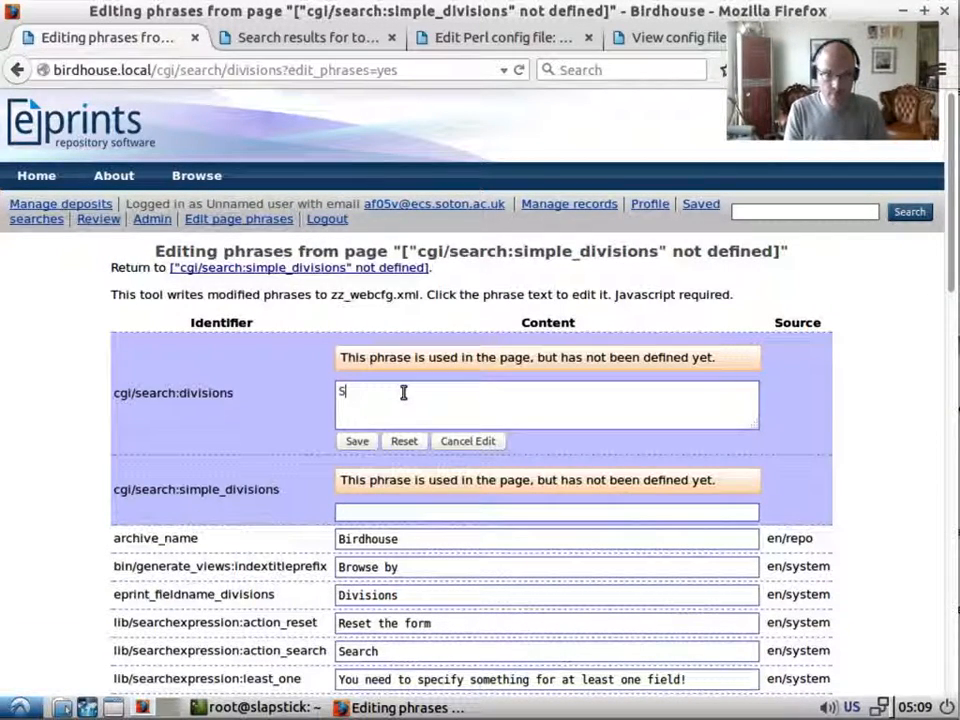
text(D)
key(BackSpace)
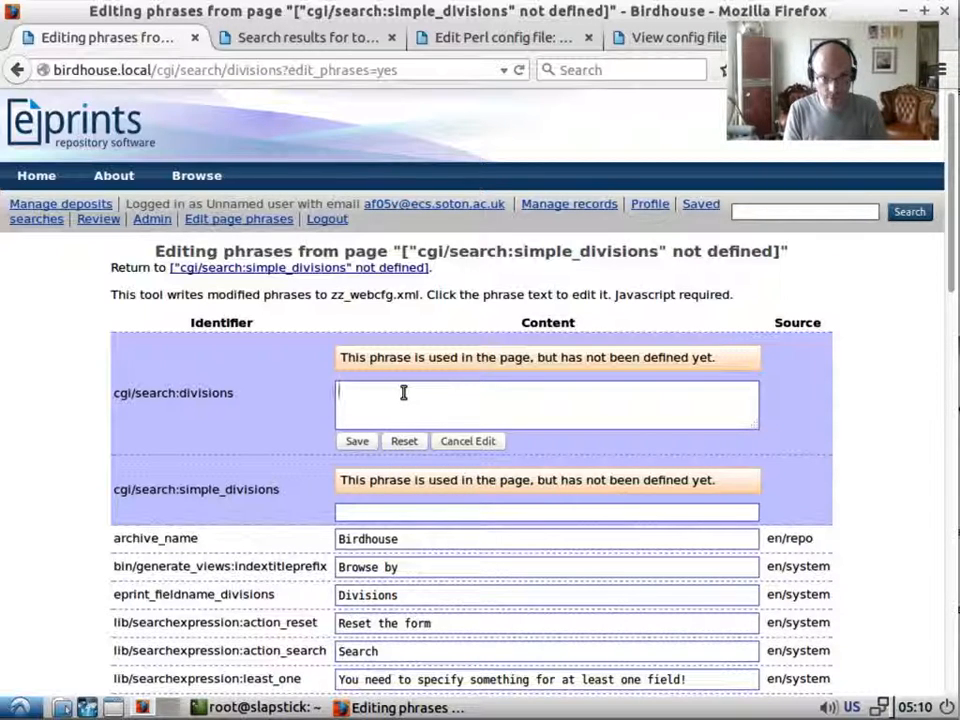
text(sions)
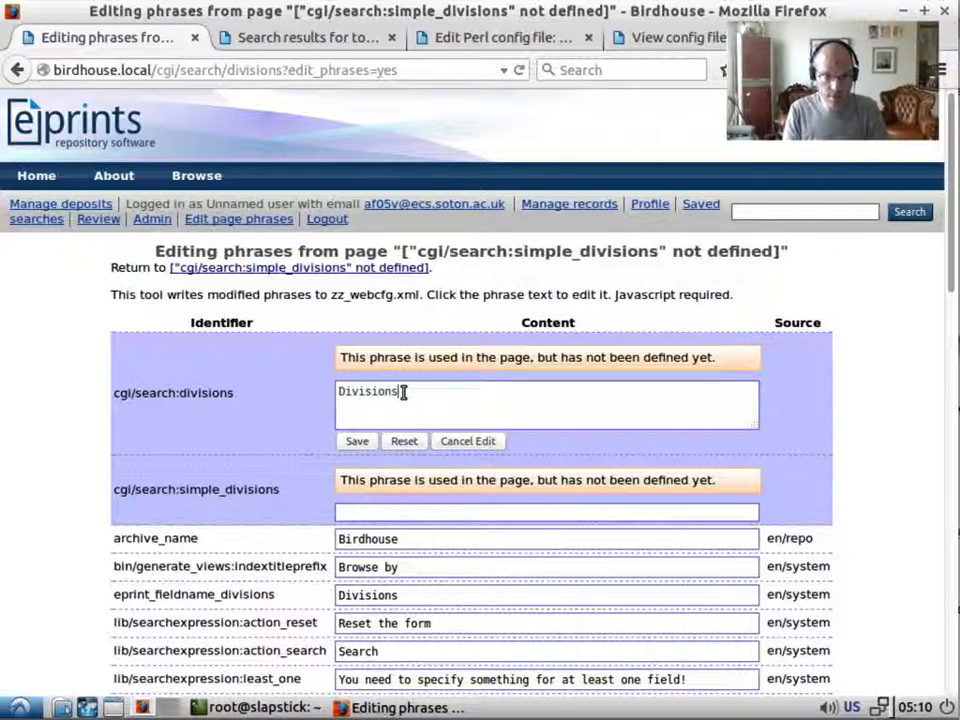
click(393, 513)
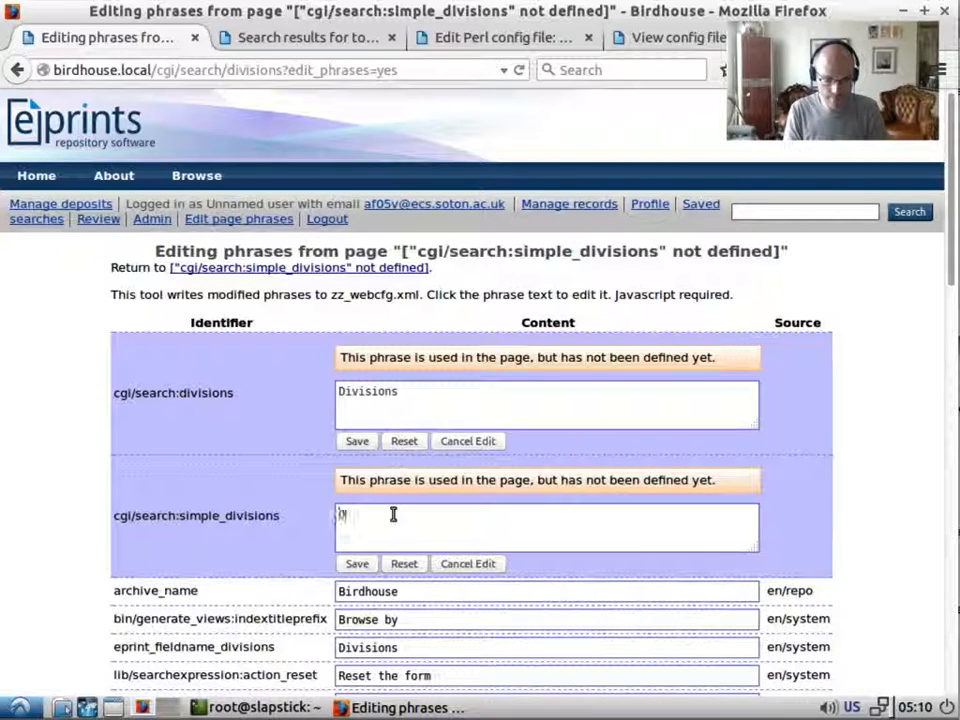
text(Divisions)
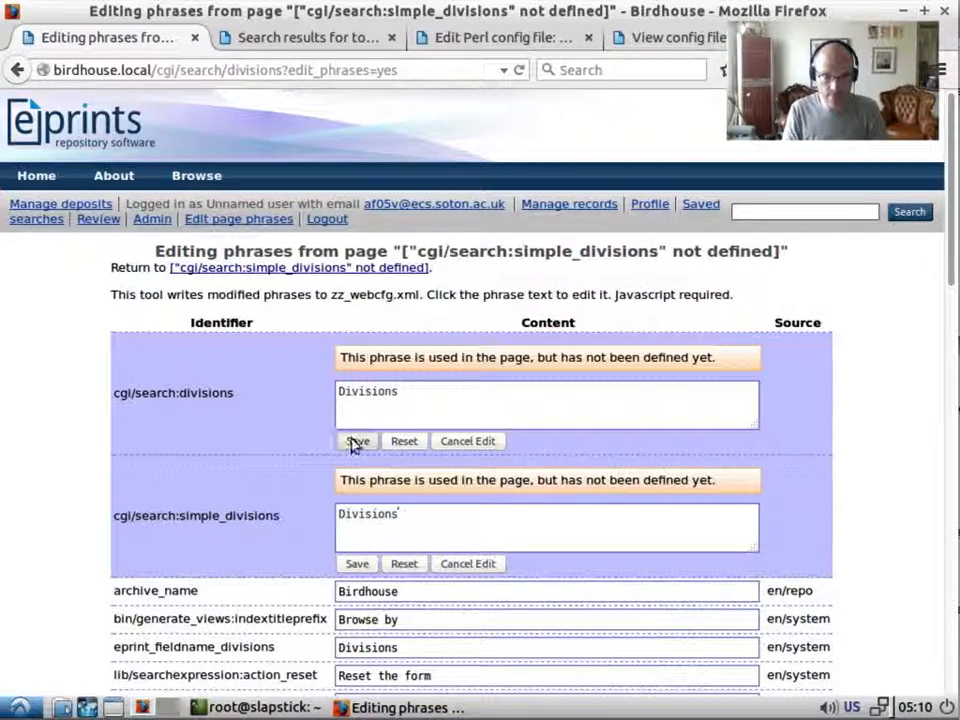
click(356, 441)
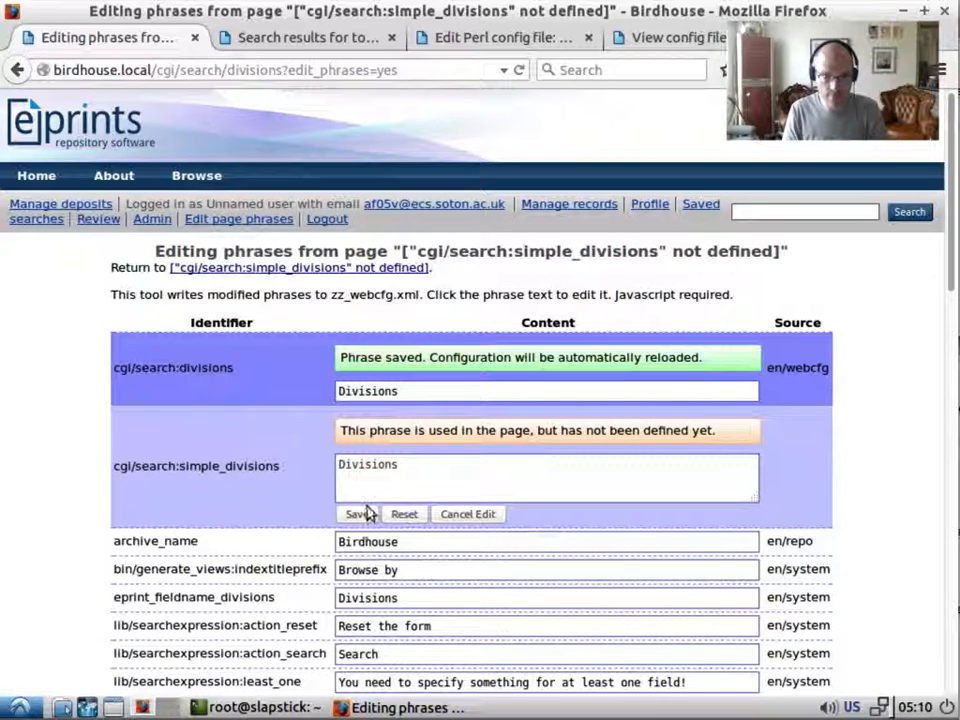
click(356, 514)
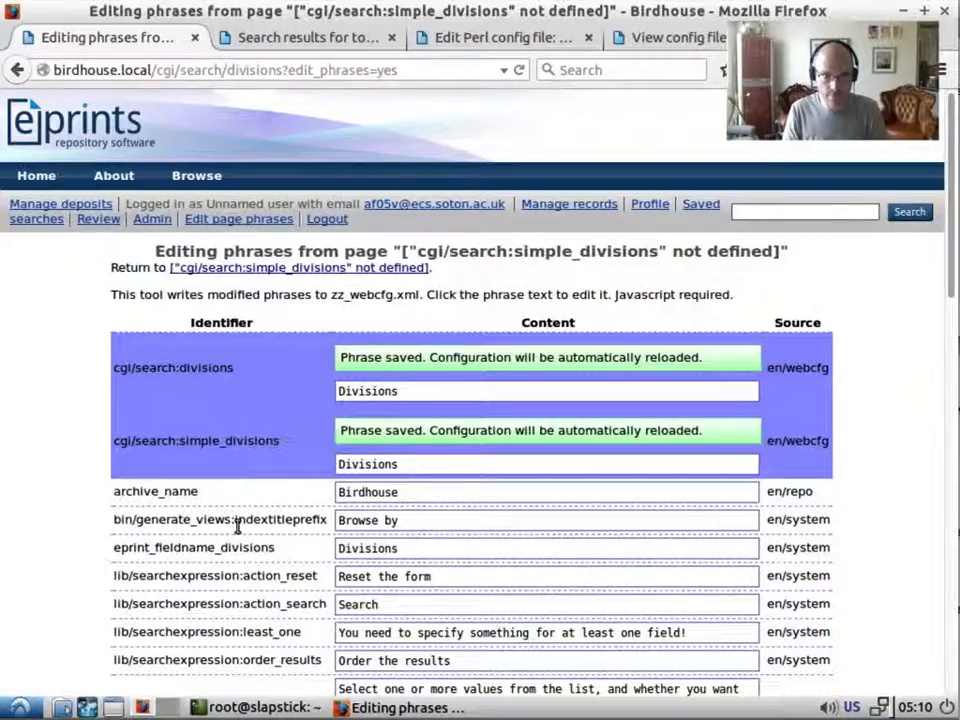
scroll(237, 525, down, 2)
scroll(252, 270, up, 8)
scroll(252, 270, up, 1)
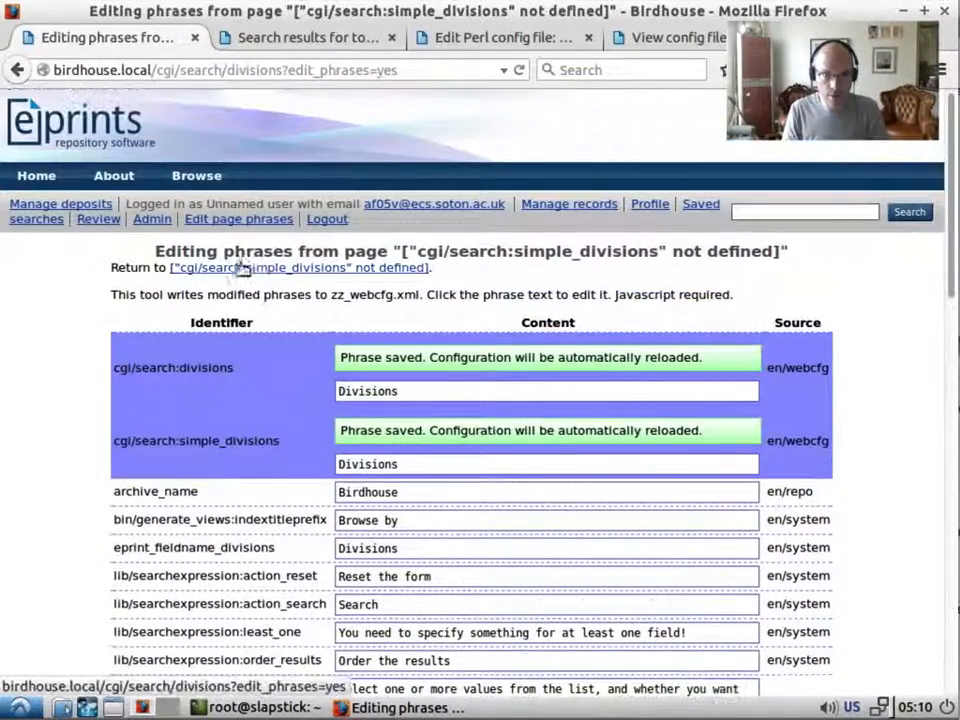
- Return to the search page and remove ?edit_phrases=yes from the address
click(300, 268)
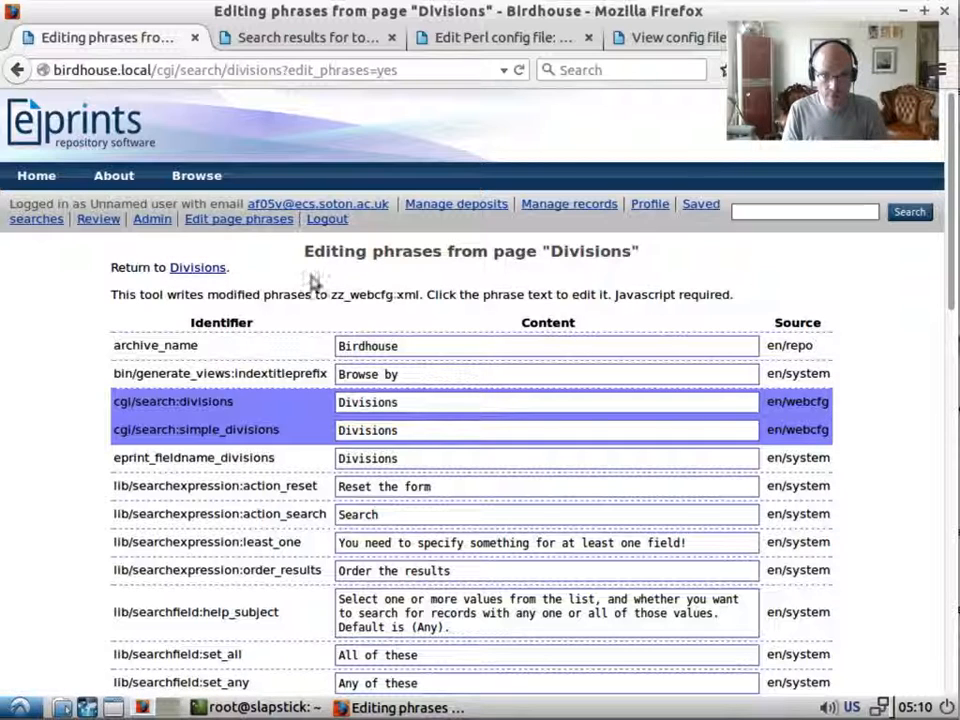
click(198, 267)
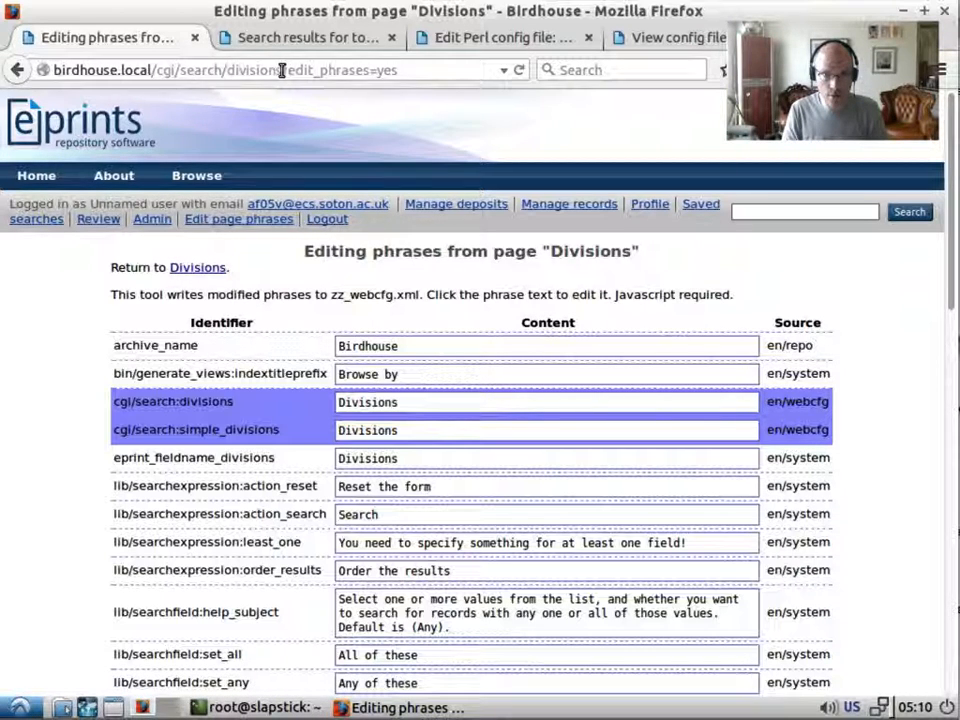
drag(283, 70, 398, 70)
key(BackSpace)
- Search Divisions for the Faculty of Engineering, Science and Mathematics
key(Return)
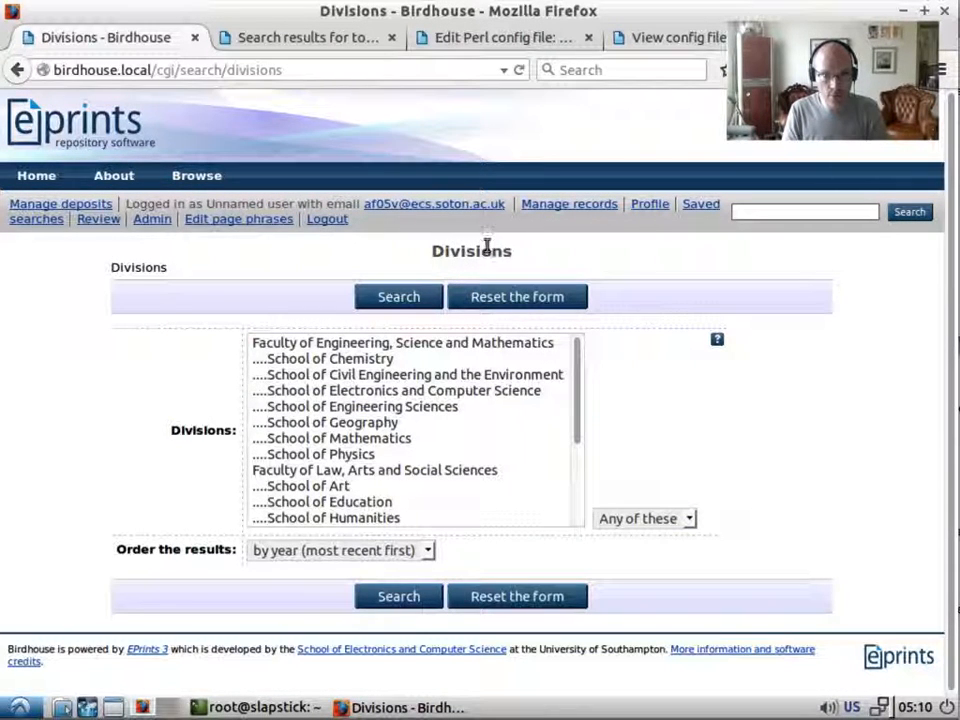
double_click(471, 251)
double_click(138, 267)
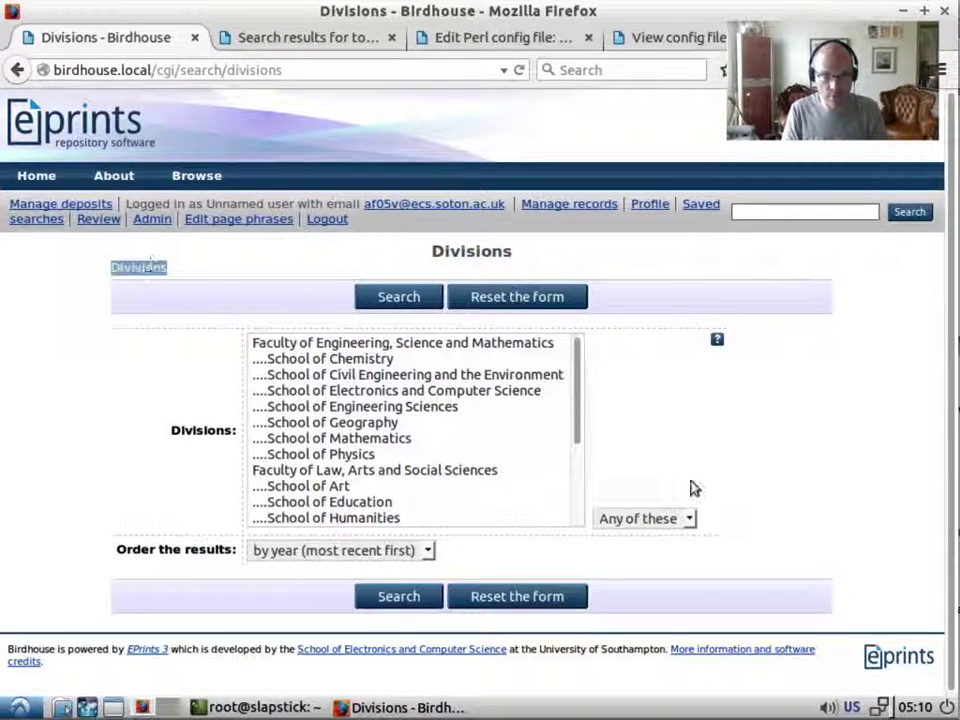
click(767, 476)
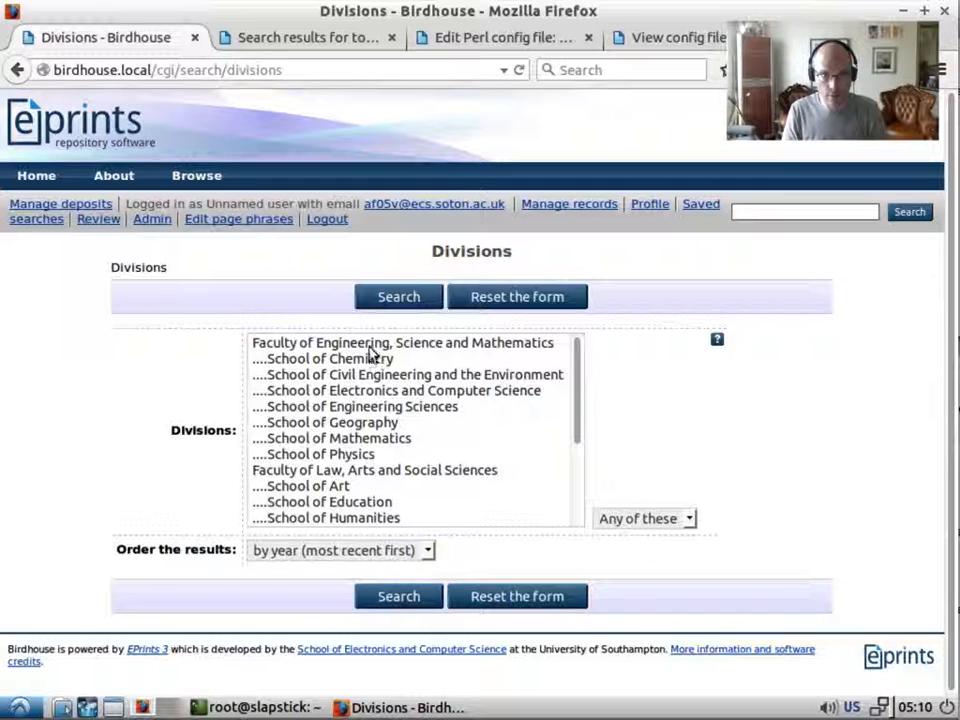
click(402, 342)
click(398, 596)
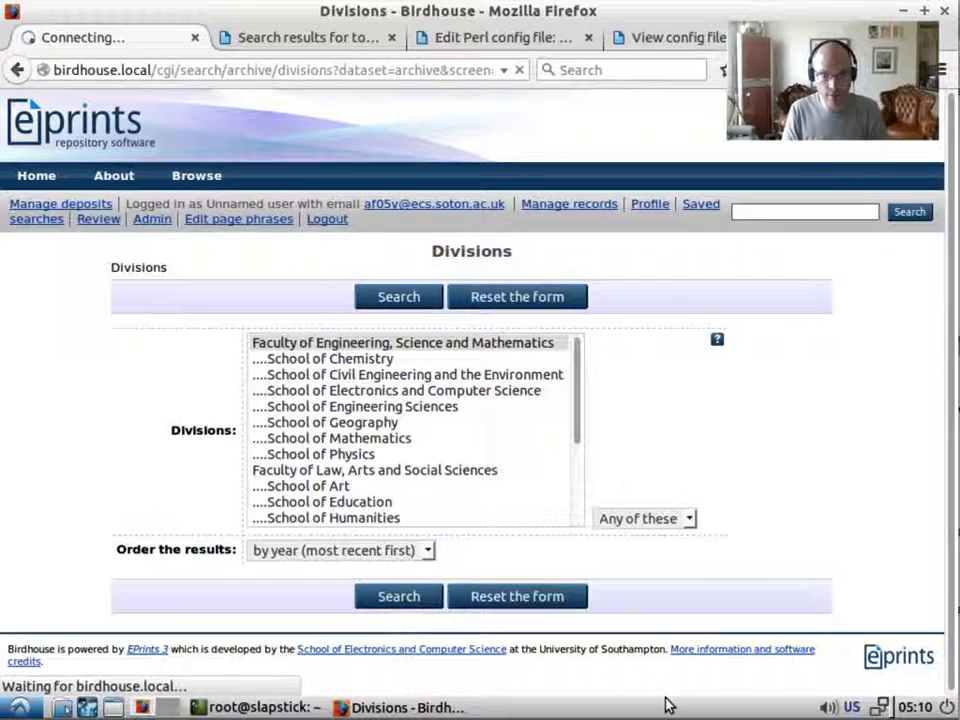